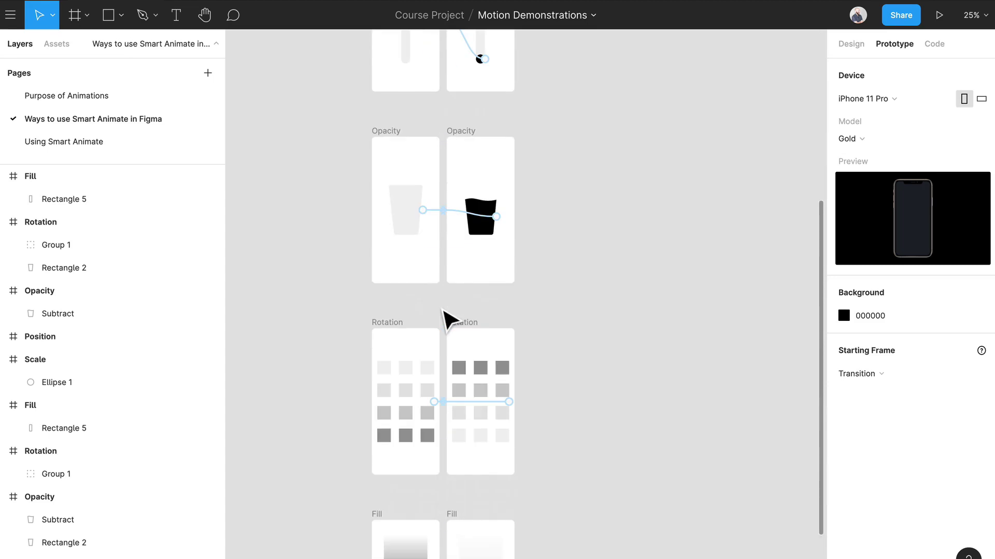
scroll(381, 222, "down", 3)
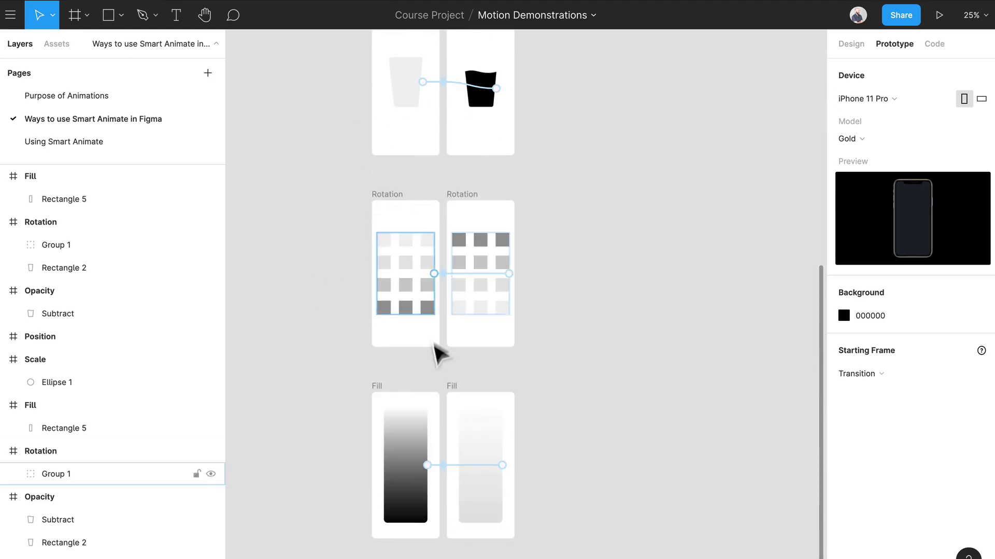
Survey the Smart Animate example frames on the canvas, from the Opacity, Rotation and Fill pairs to the Transition rows.
left_click_drag(617, 355, 478, 498)
left_click_drag(500, 387, 260, 503)
left_click_drag(308, 317, 323, 447)
left_click_drag(399, 313, 309, 344)
scroll(309, 345, "up", 5)
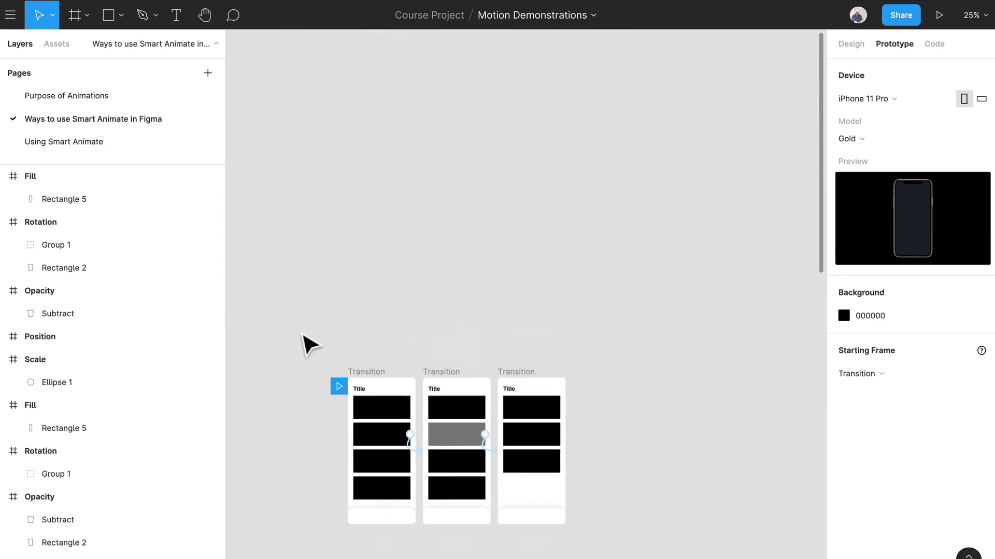
scroll(309, 344, "down", 2)
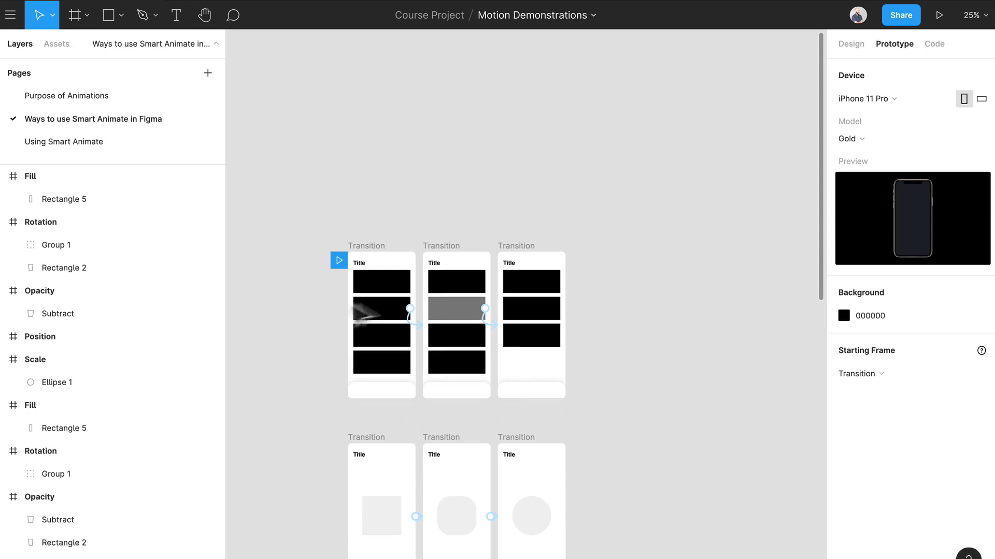
scroll(474, 419, "down", 1)
scroll(474, 420, "down", 1)
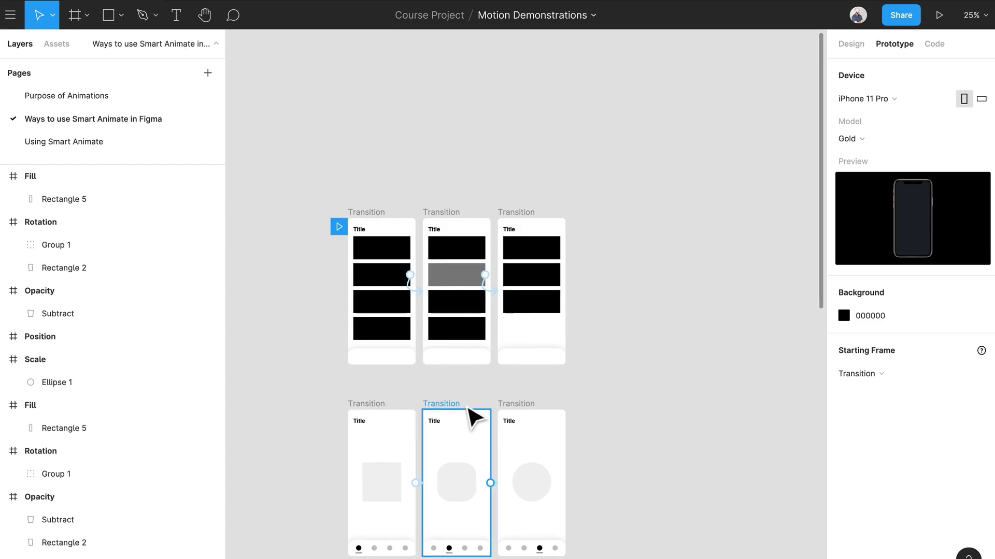
Examine the first row of three Transition frames, comparing their matching blocks and the prototype connections between them.
scroll(450, 288, "up", 2)
scroll(451, 287, "up", 4)
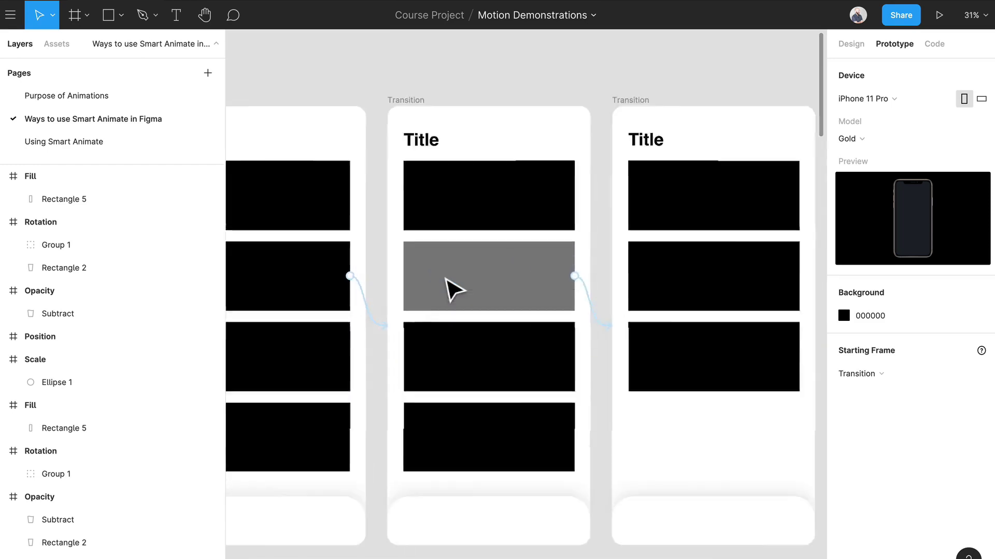
scroll(451, 286, "down", 3)
left_click_drag(399, 322, 511, 305)
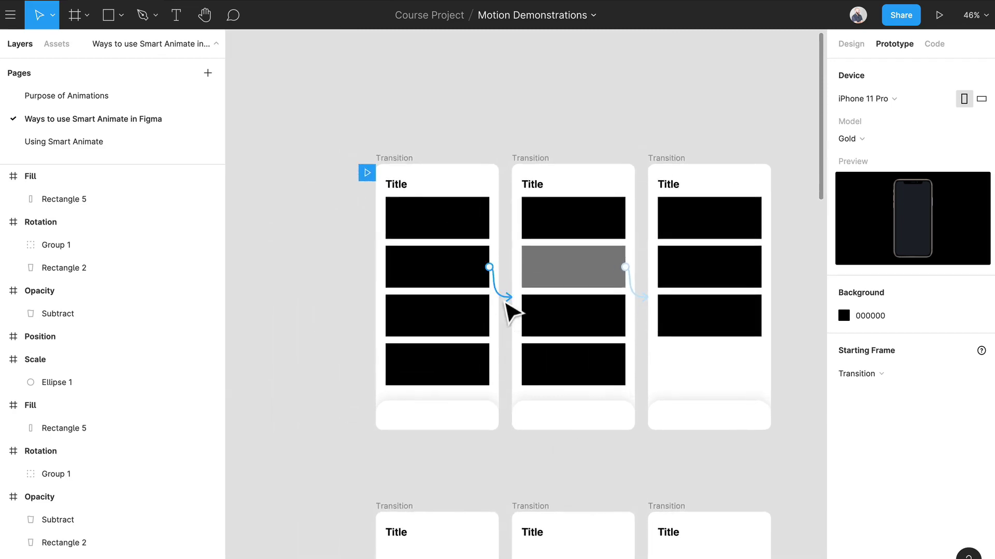
scroll(507, 308, "up", 4)
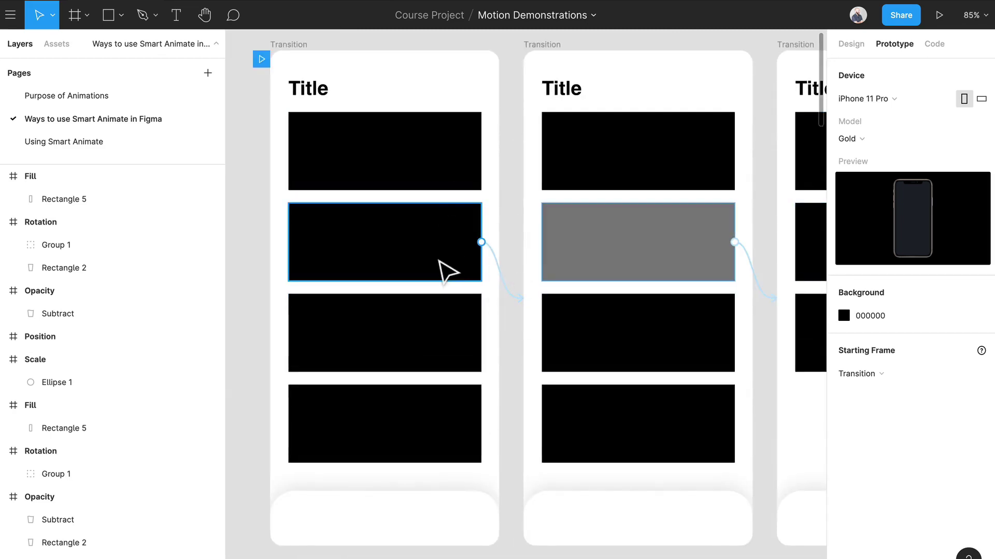
left_click_drag(527, 304, 492, 329)
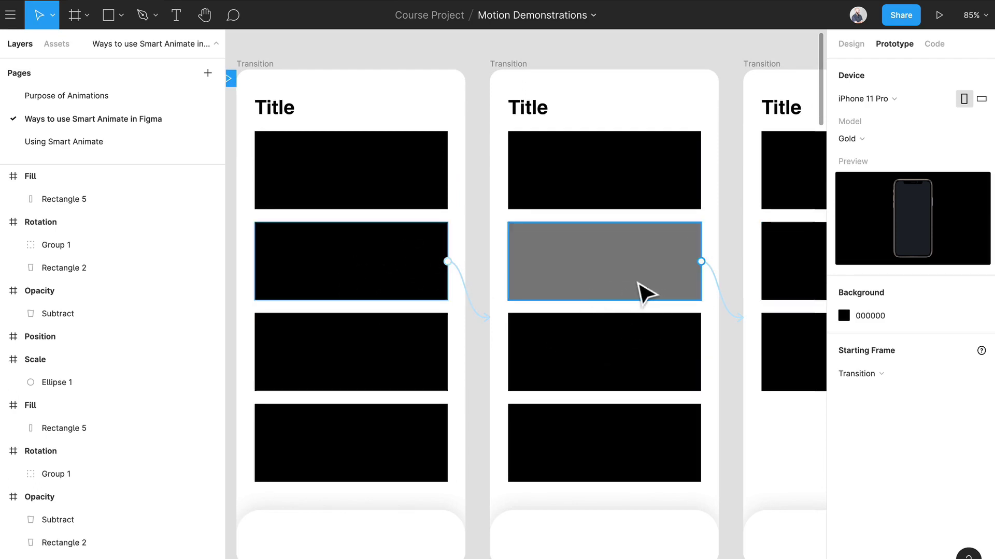
left_click_drag(653, 285, 595, 288)
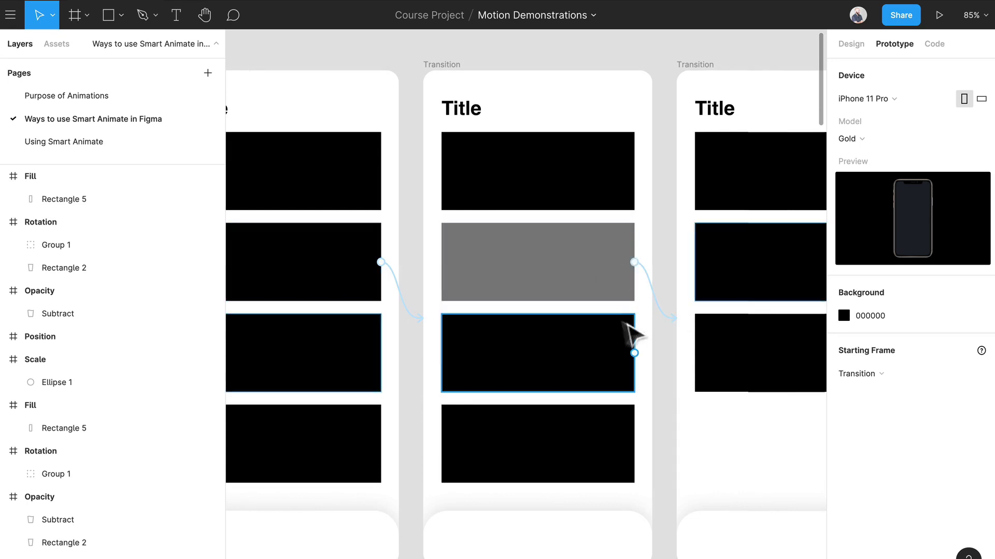
left_click_drag(692, 289, 539, 308)
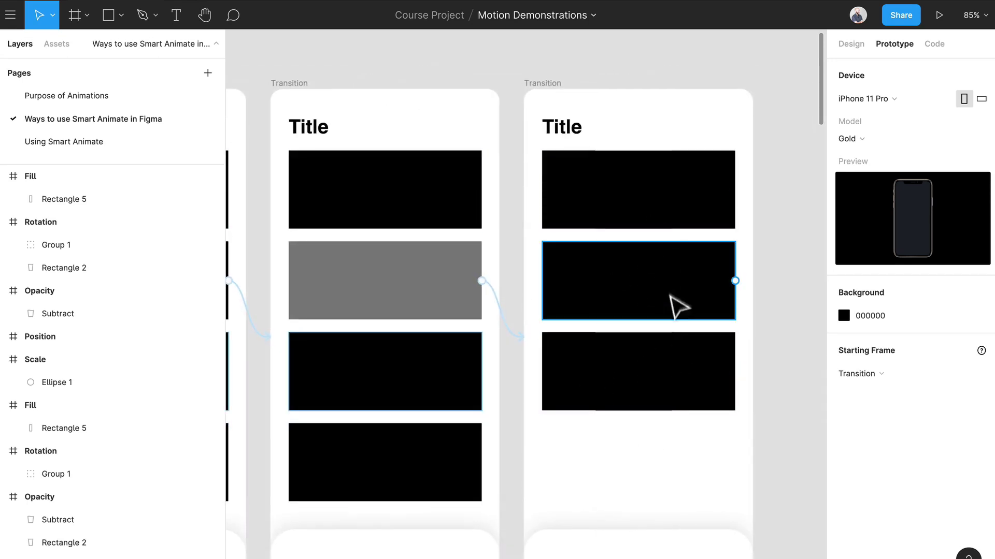
scroll(363, 402, "down", 2)
left_click_drag(358, 393, 527, 328)
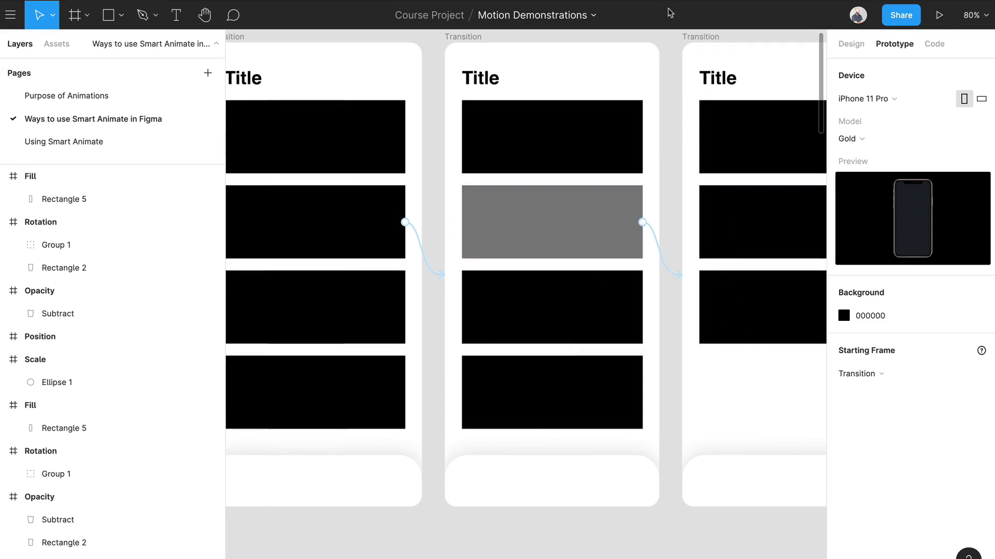
left_click(611, 228)
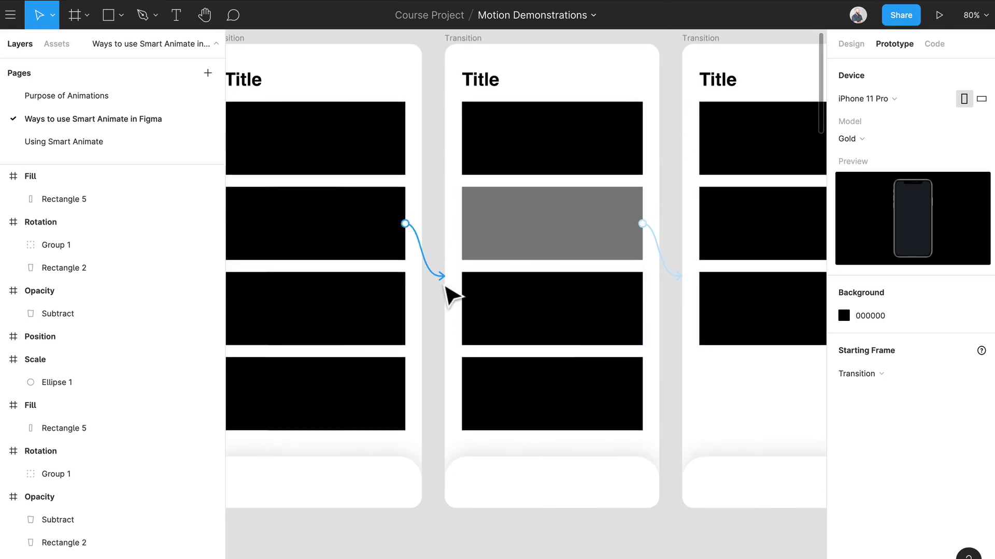
left_click_drag(448, 291, 512, 360)
scroll(779, 81, "down", 1)
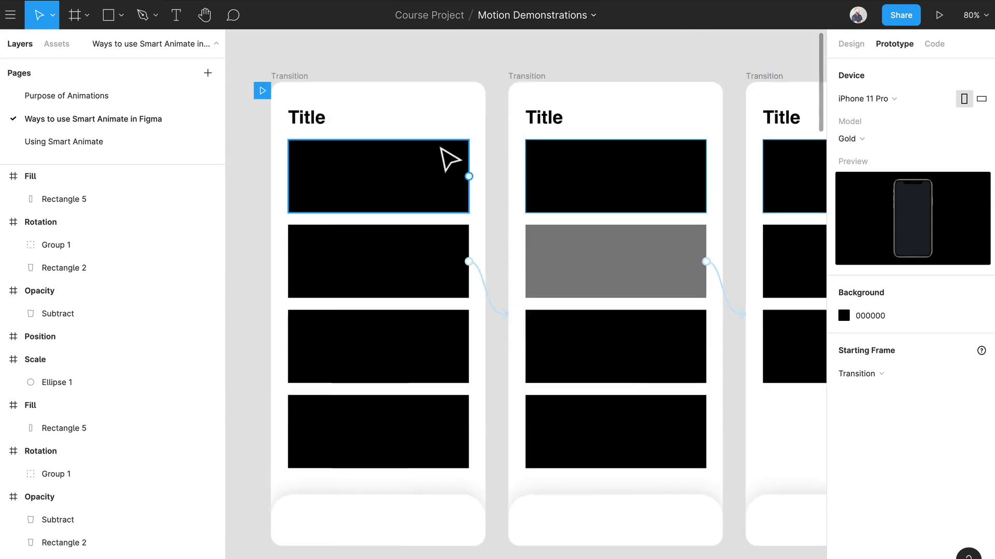
left_click_drag(610, 110, 566, 162)
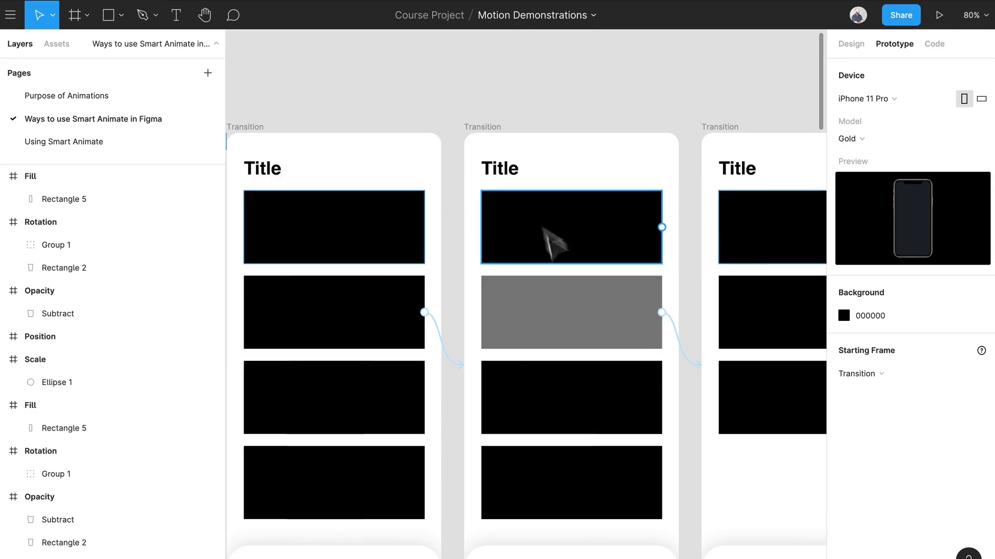
scroll(416, 320, "down", 1)
left_click_drag(470, 317, 484, 222)
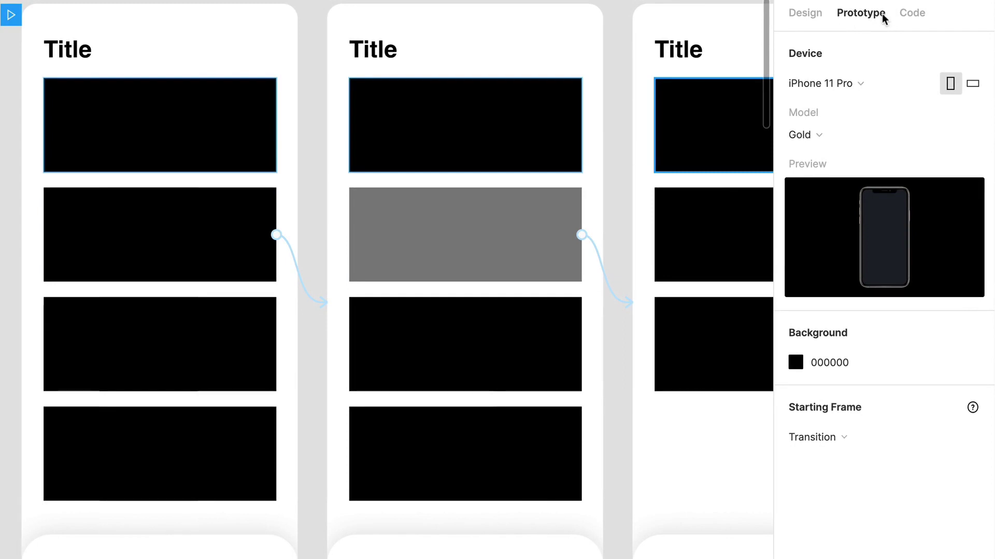
Compare the layer names of the second block in the first and second Transition frames, and reselect the first frame's block to inspect its interaction.
scroll(148, 71, "up", 2)
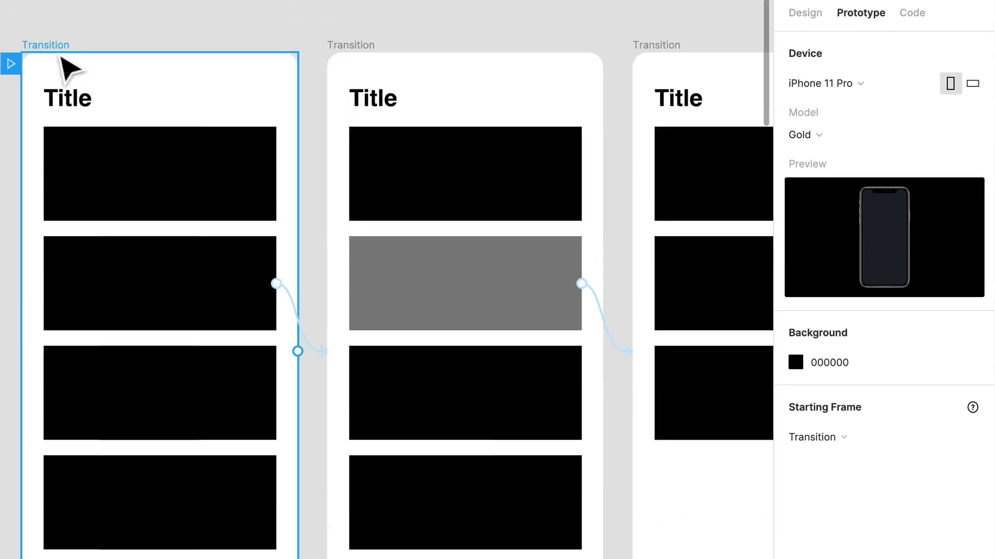
left_click(62, 58)
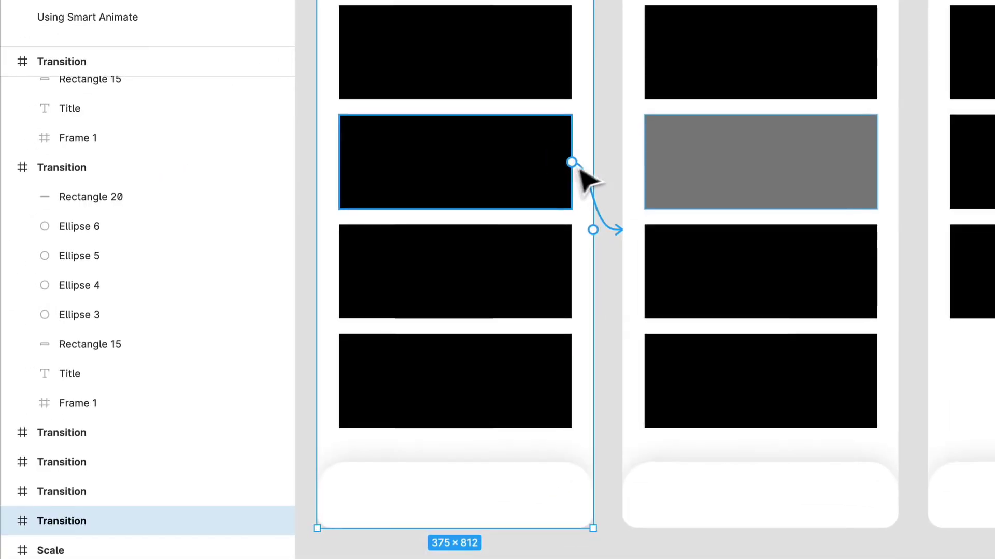
left_click(565, 168)
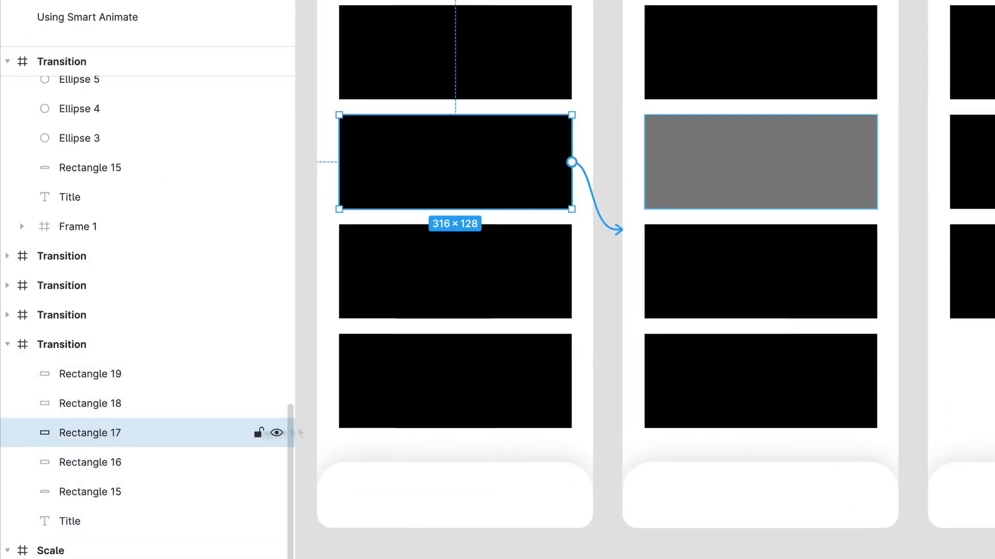
left_click(814, 188)
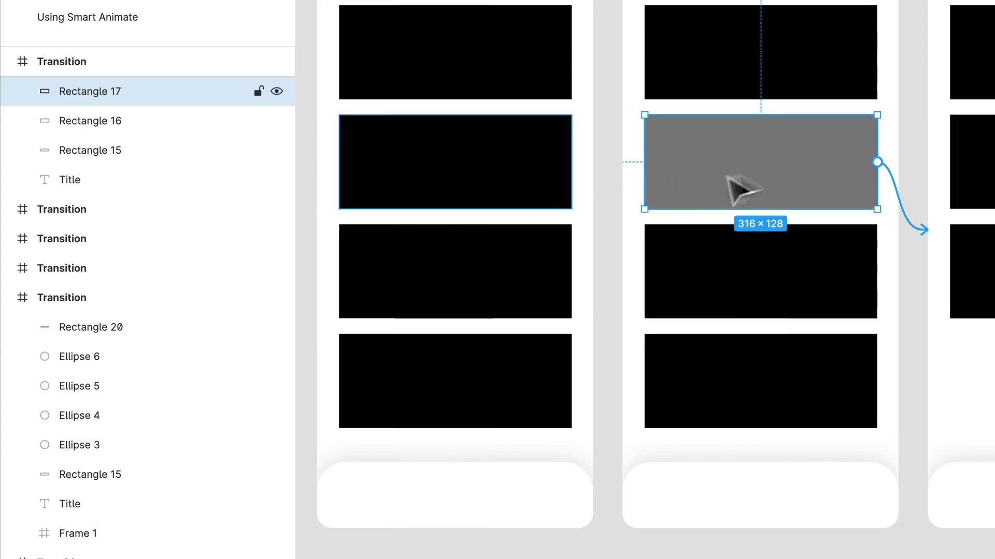
left_click_drag(873, 204, 655, 177)
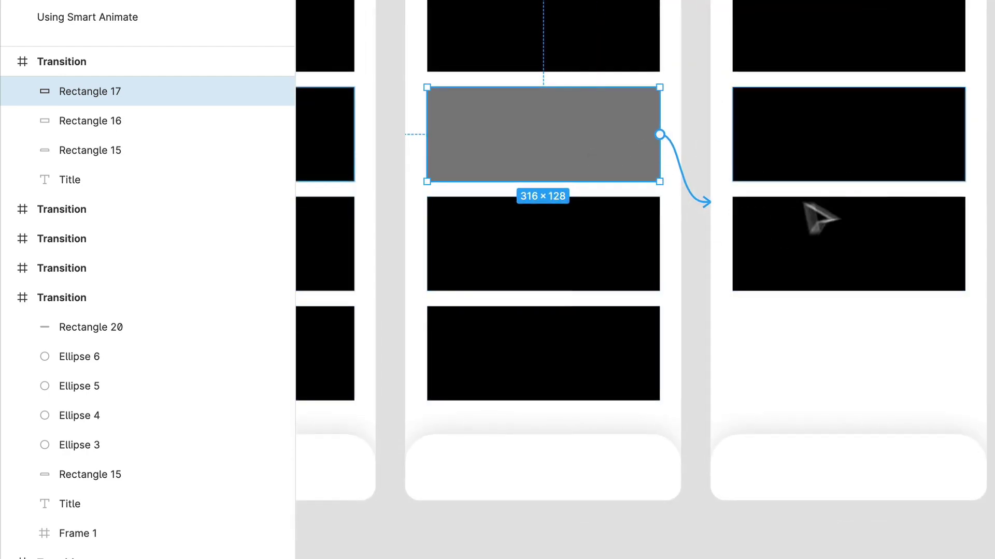
scroll(854, 207, "left", 5)
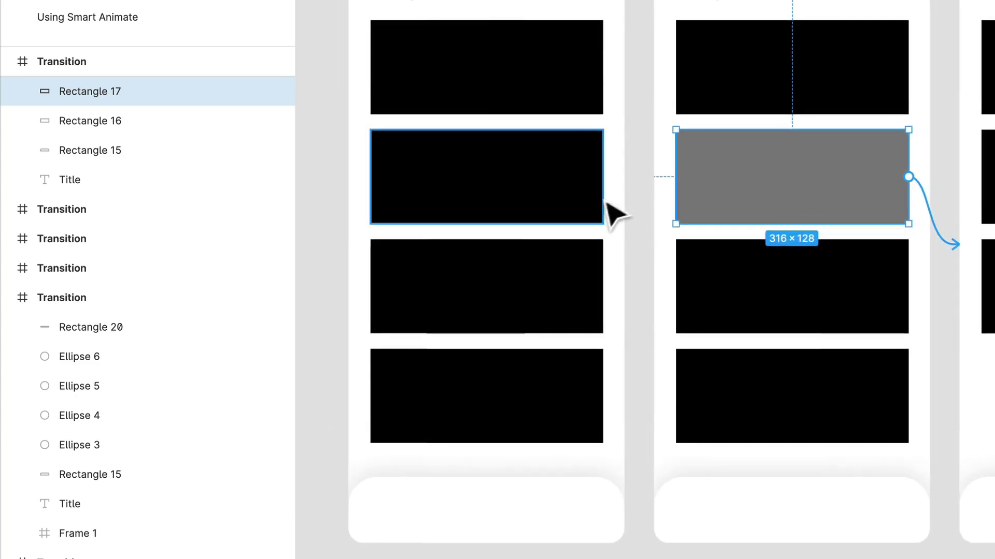
left_click(578, 202)
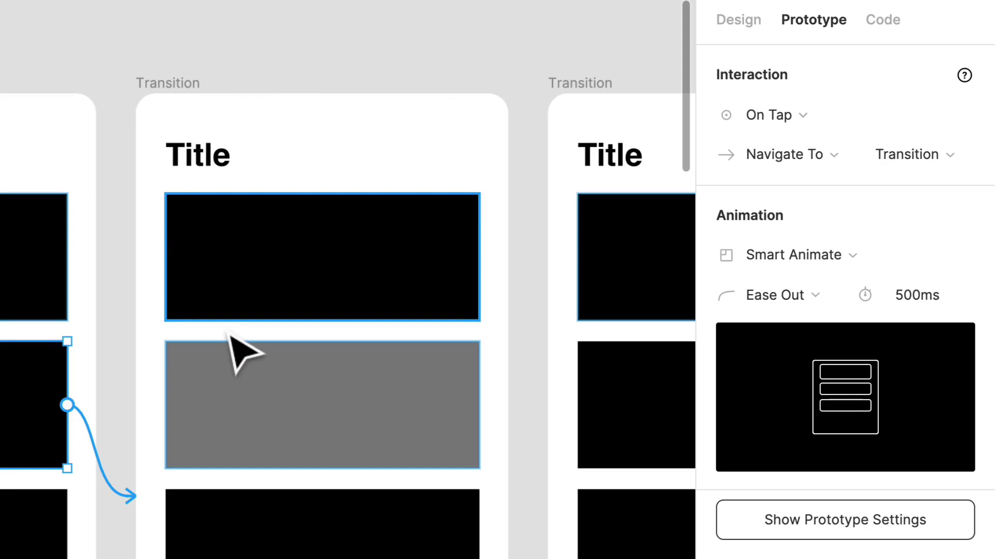
scroll(238, 353, "down", 1)
scroll(227, 337, "up", 2)
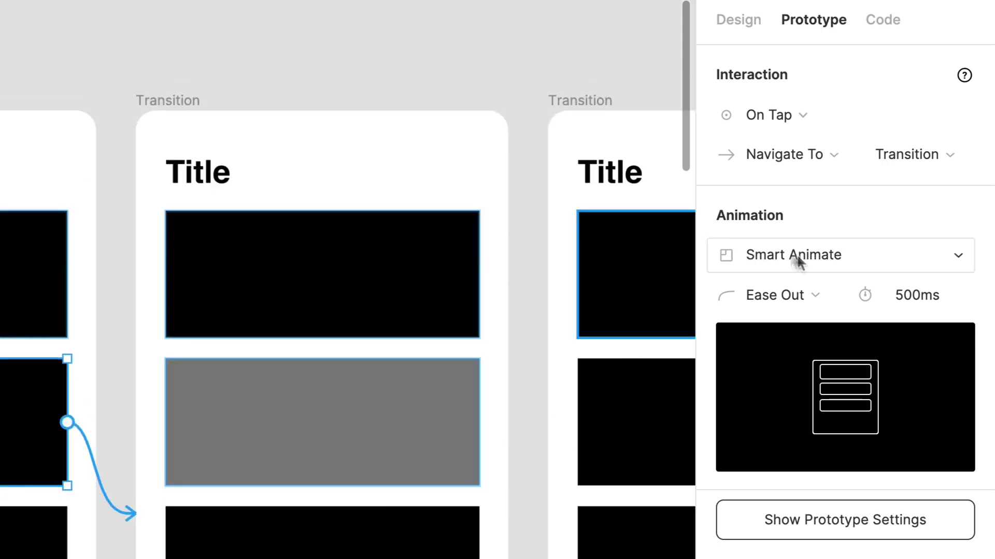
Switch the second block's tap animation to Instant and back to Smart Animate.
left_click(797, 255)
left_click(801, 257)
left_click(801, 257)
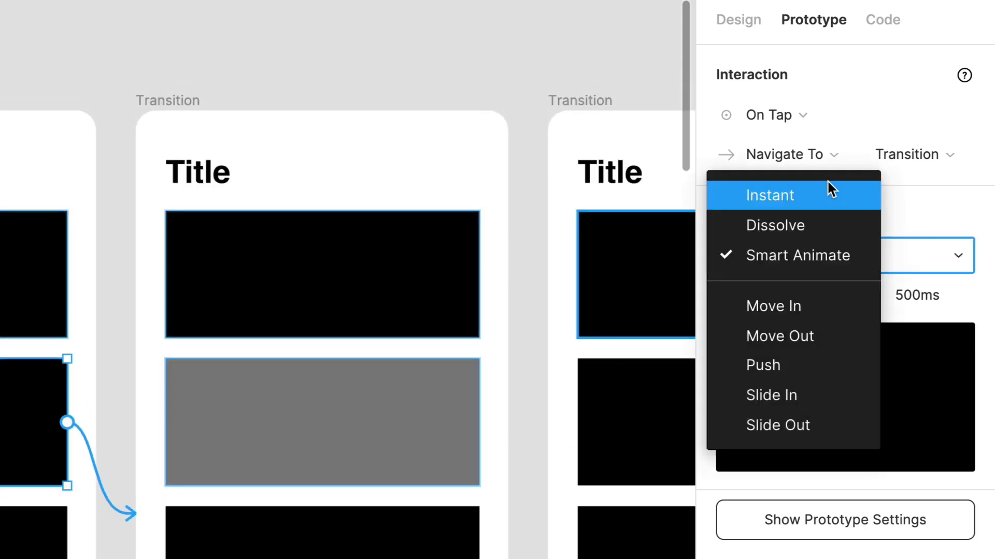
left_click(828, 190)
left_click(820, 256)
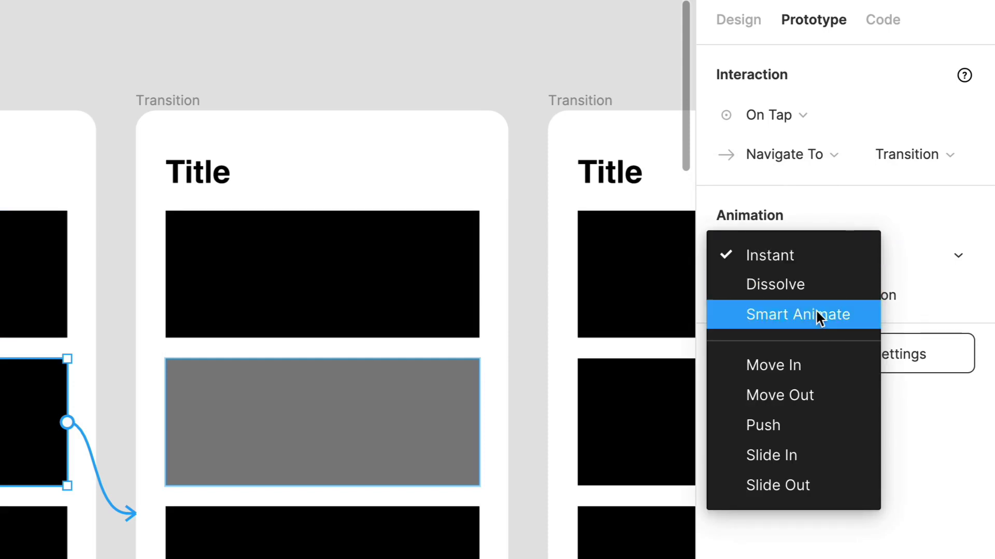
left_click(816, 310)
Review the block's easing options and animation duration, keeping Ease Out and 500ms.
left_click_drag(362, 328, 326, 223)
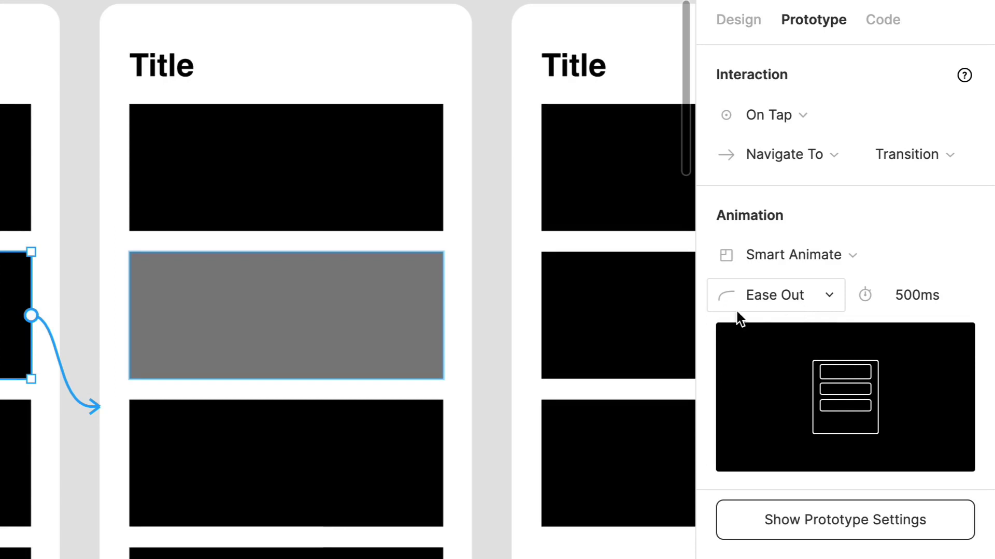
left_click(809, 296)
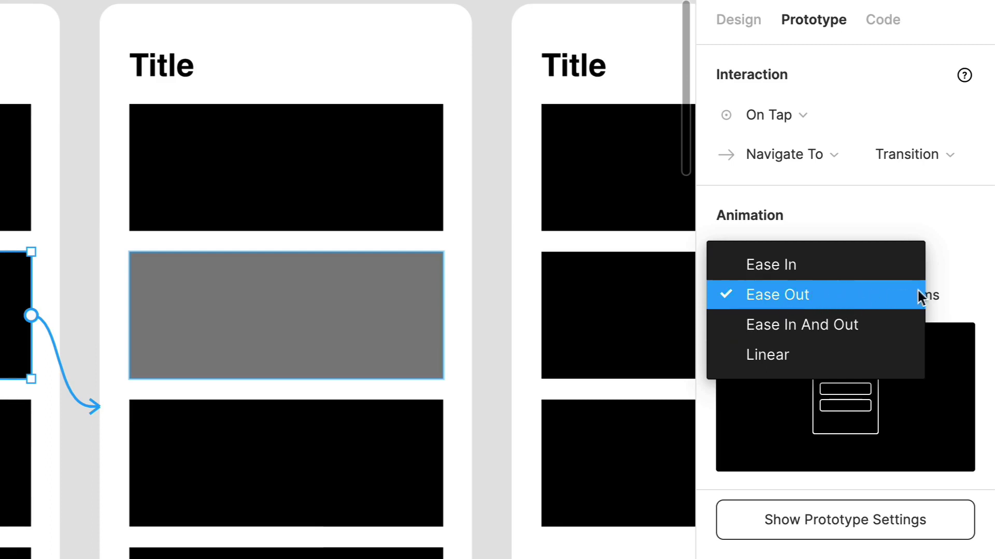
left_click(791, 300)
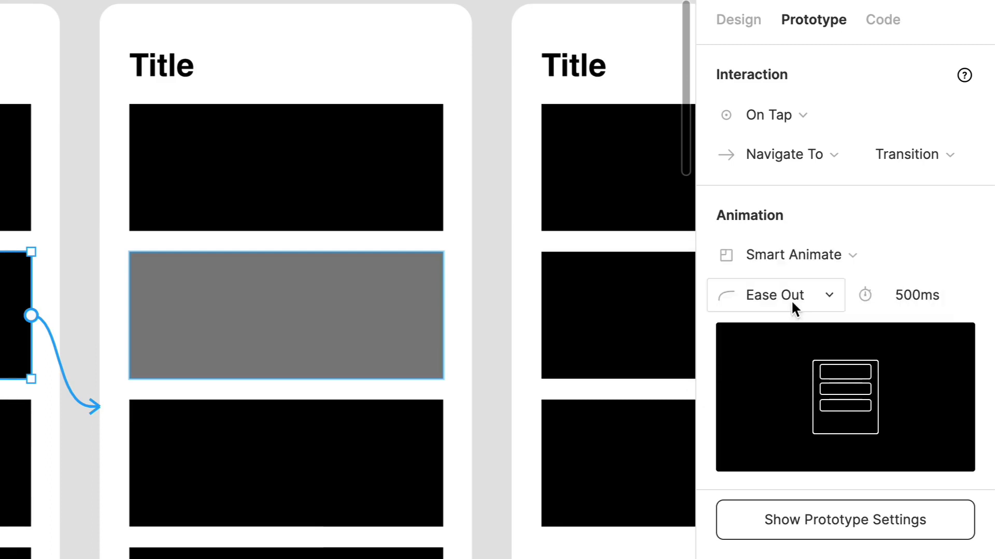
left_click(913, 296)
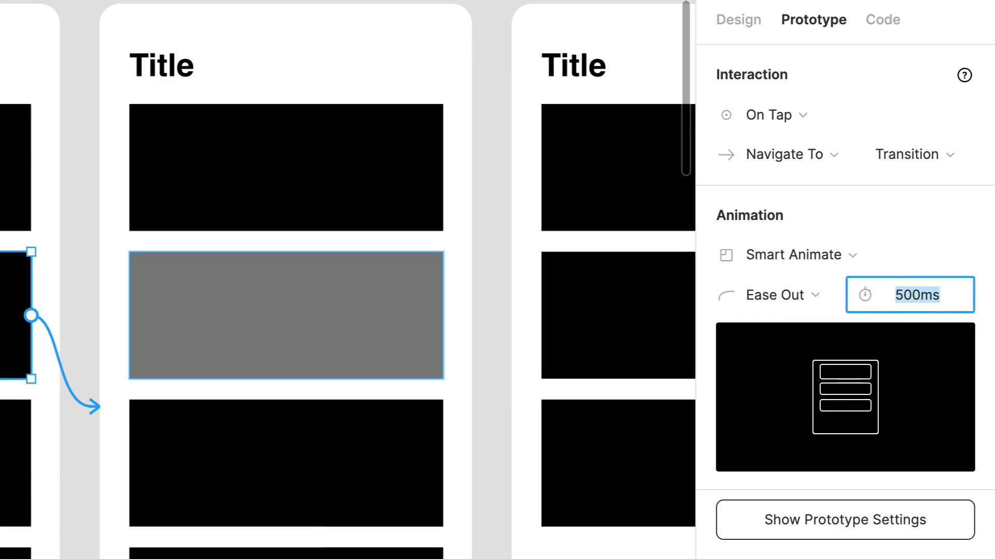
key("Return")
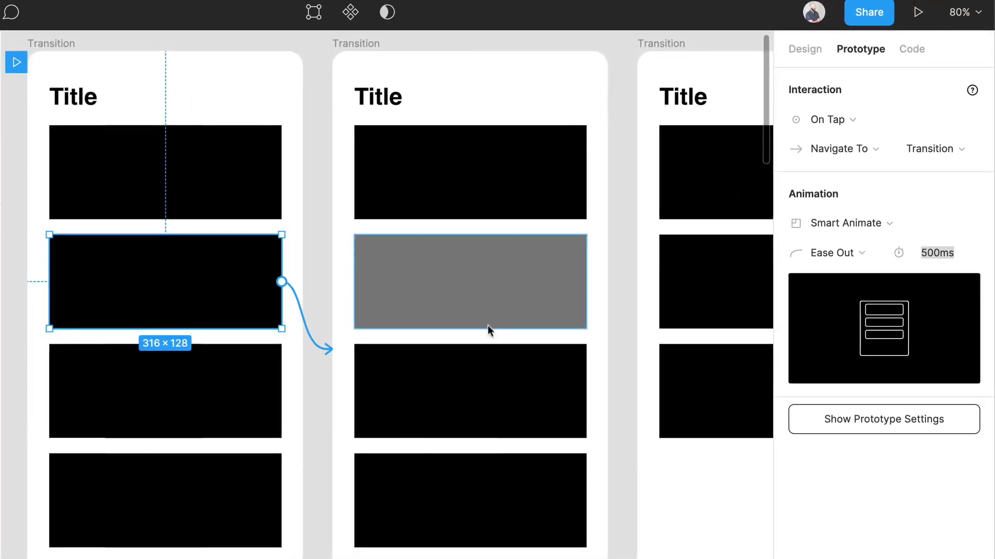
Select the grey block in the second Transition frame, play the prototype, and restart it to preview tapping the second block.
left_click(491, 322)
left_click_drag(458, 337, 524, 366)
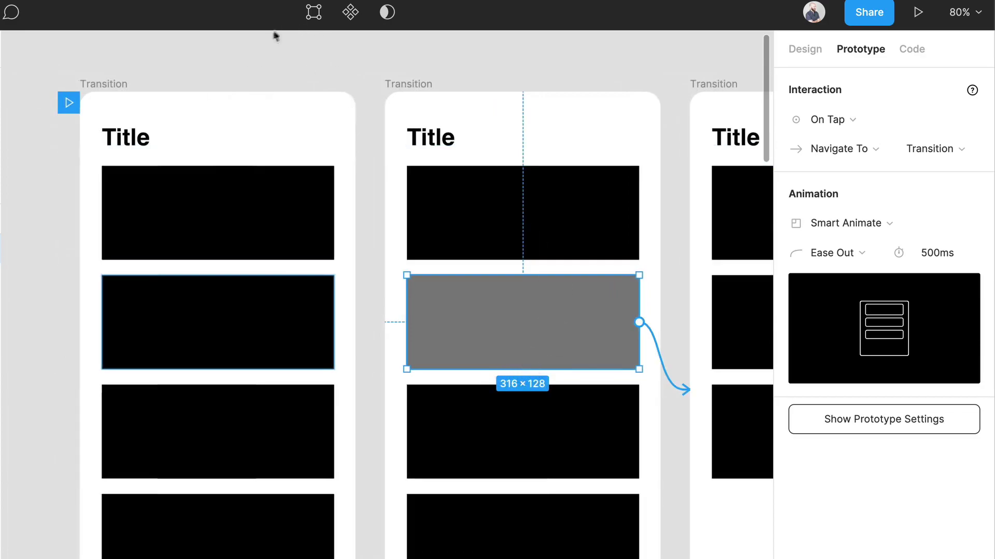
left_click(917, 12)
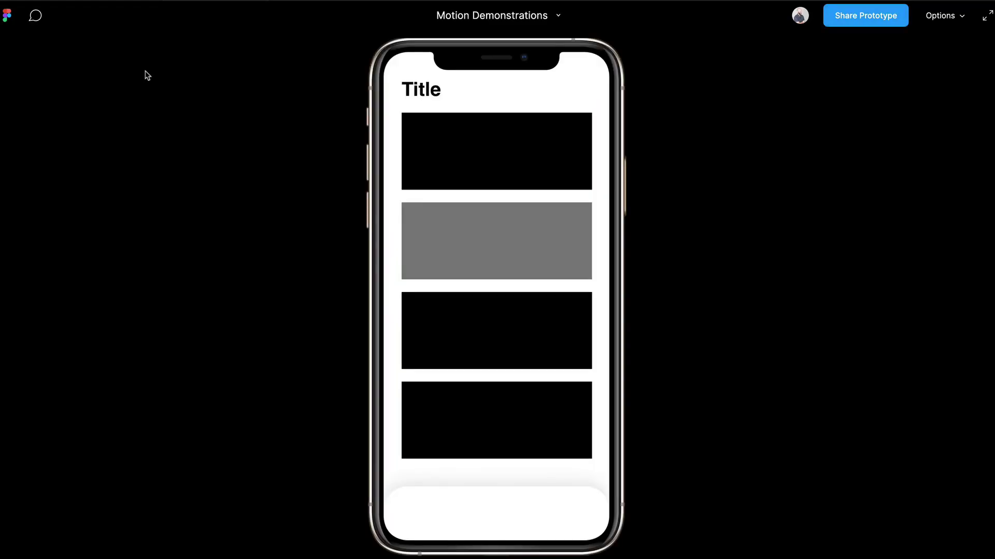
key("r")
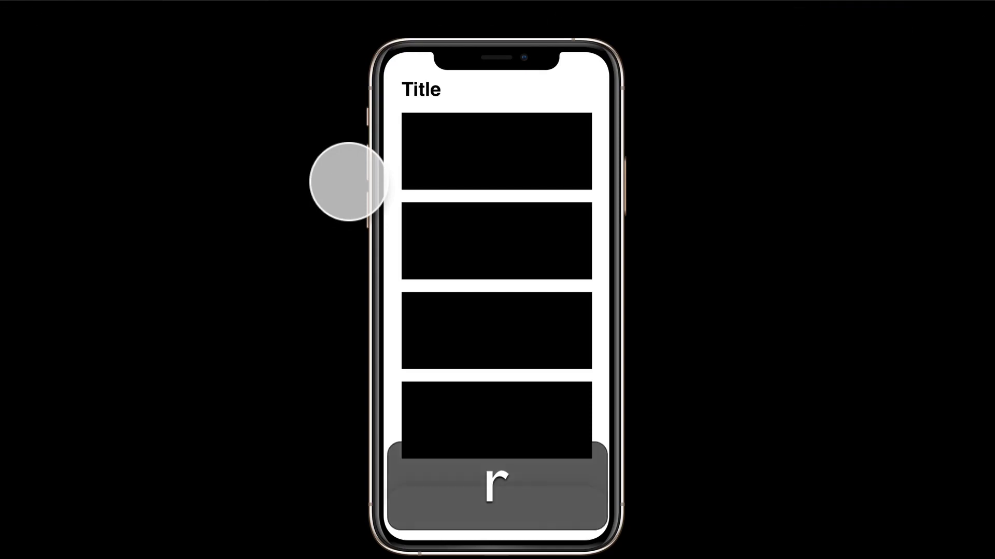
left_click(470, 346)
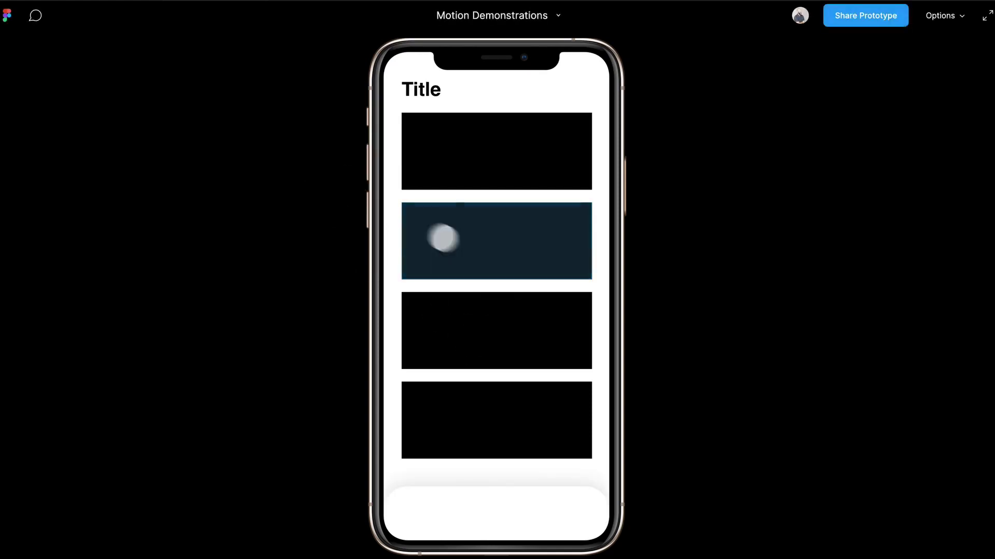
left_click(521, 255)
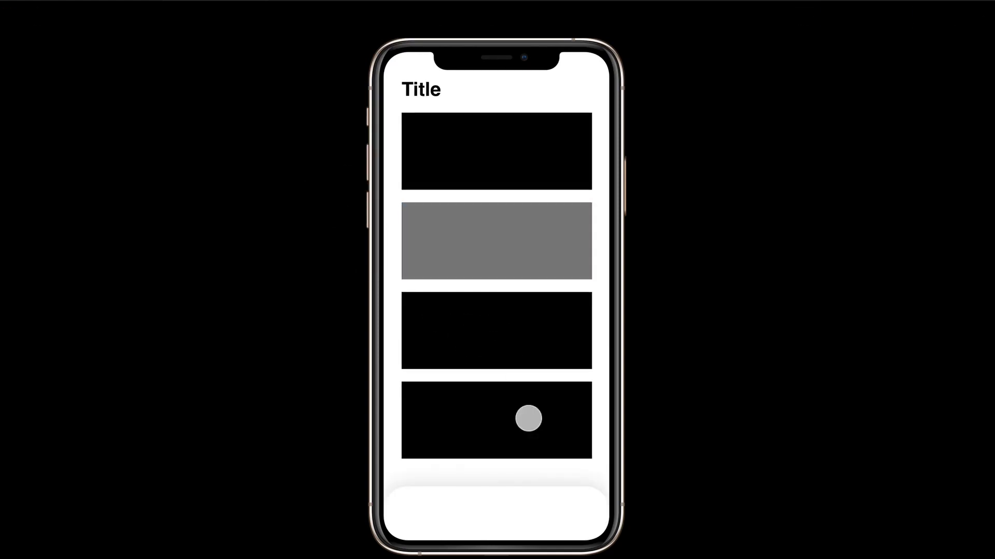
Preview tapping through the second block in the prototype, and return to the design file.
left_click(526, 417)
left_click(477, 250)
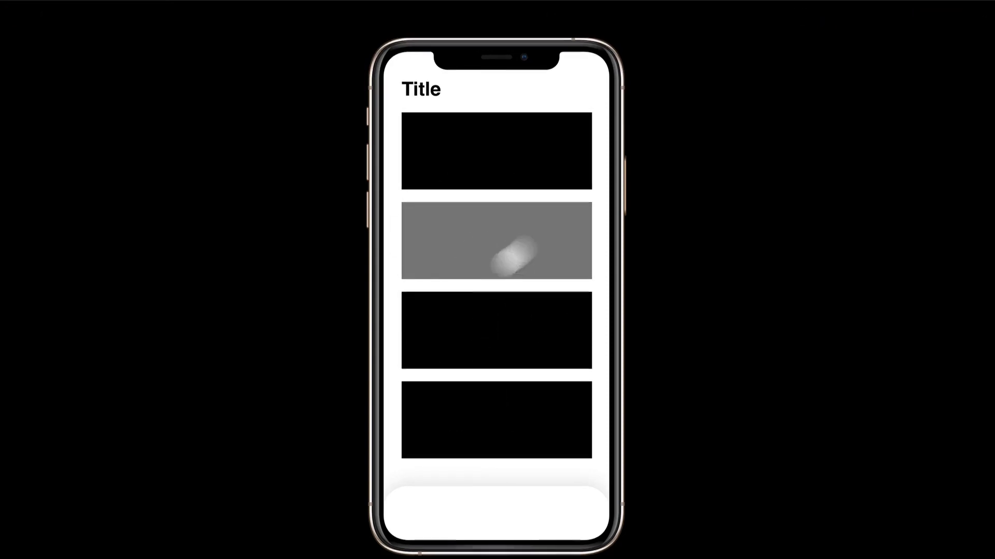
left_click(109, 9)
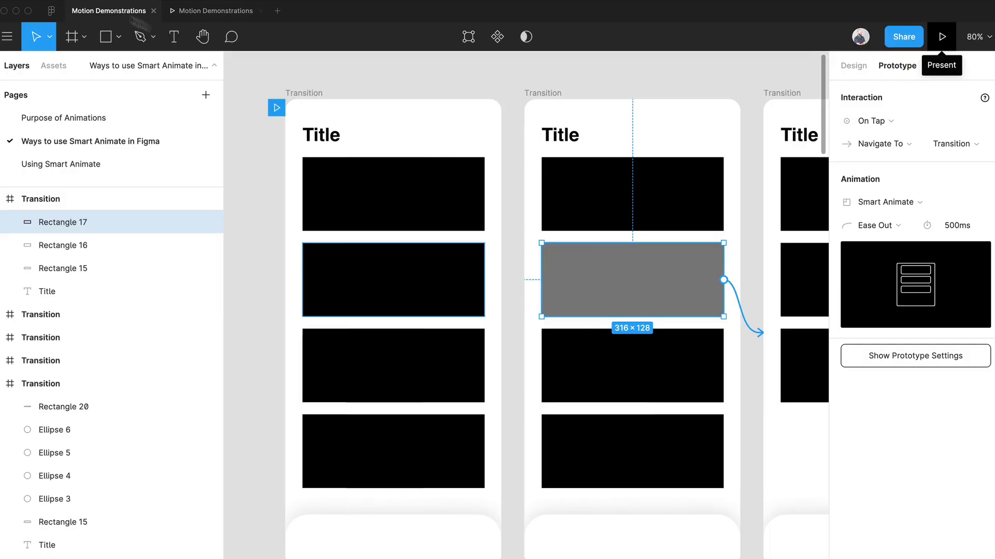
Select the blocks of the third Transition frame in turn to compare their layer names with the second frame's blocks.
left_click_drag(757, 360, 568, 343)
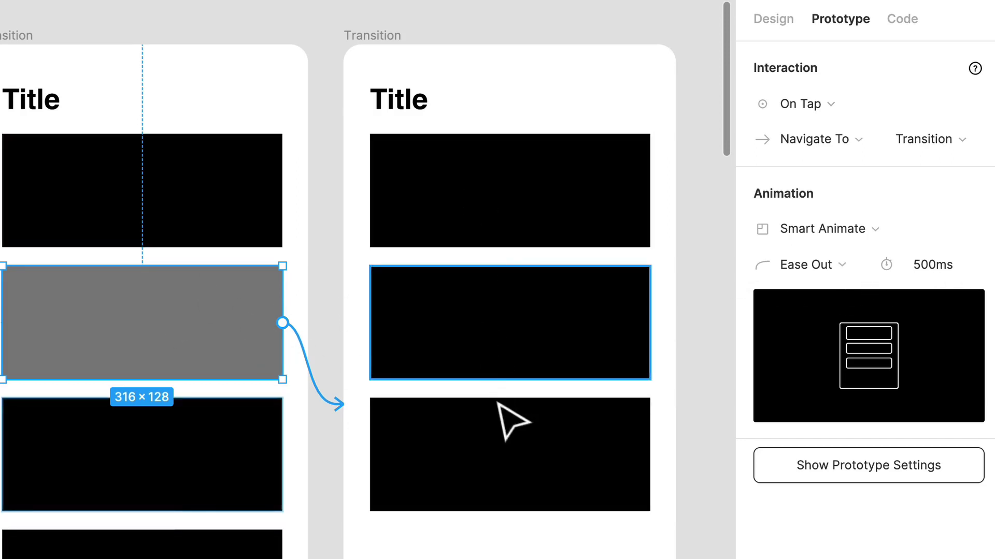
left_click(483, 208)
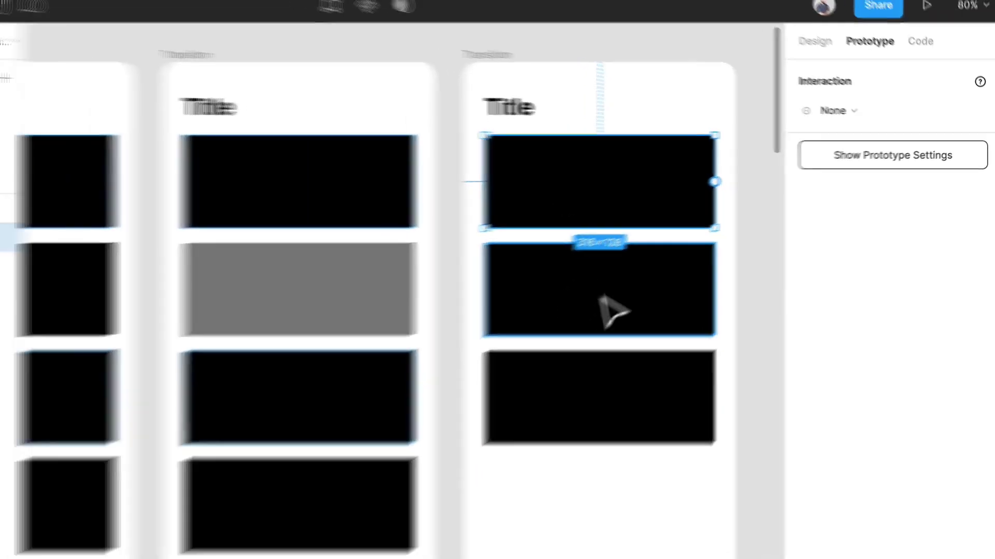
left_click(511, 335)
left_click(713, 346)
scroll(84, 269, "up", 3)
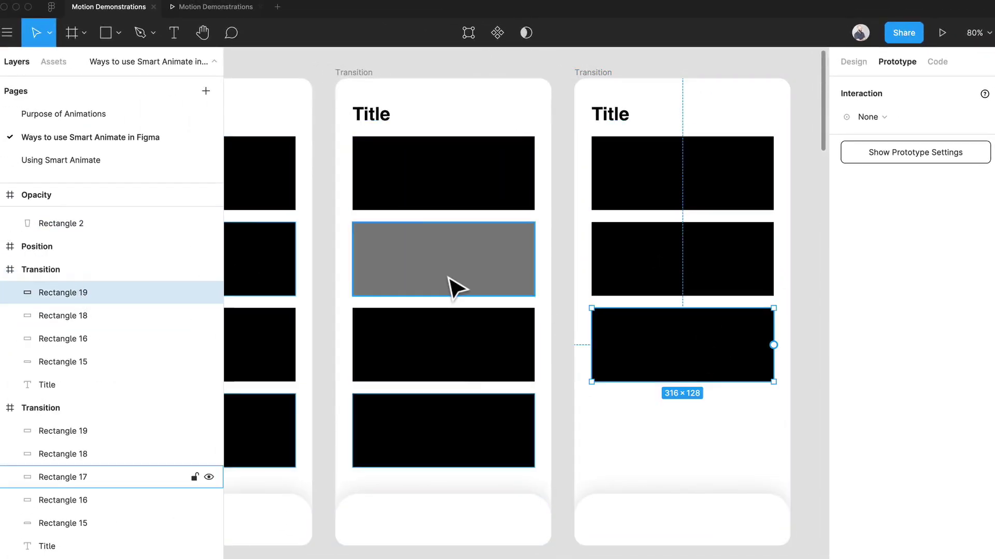
Replay the prototype from the start, tap the second block to preview its transition, and close the preview.
left_click(210, 7)
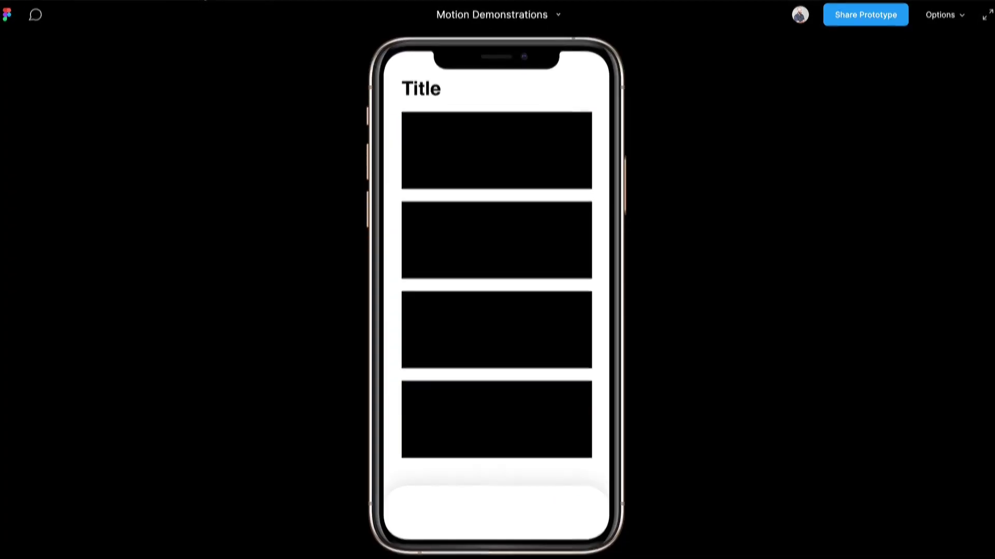
left_click(541, 203)
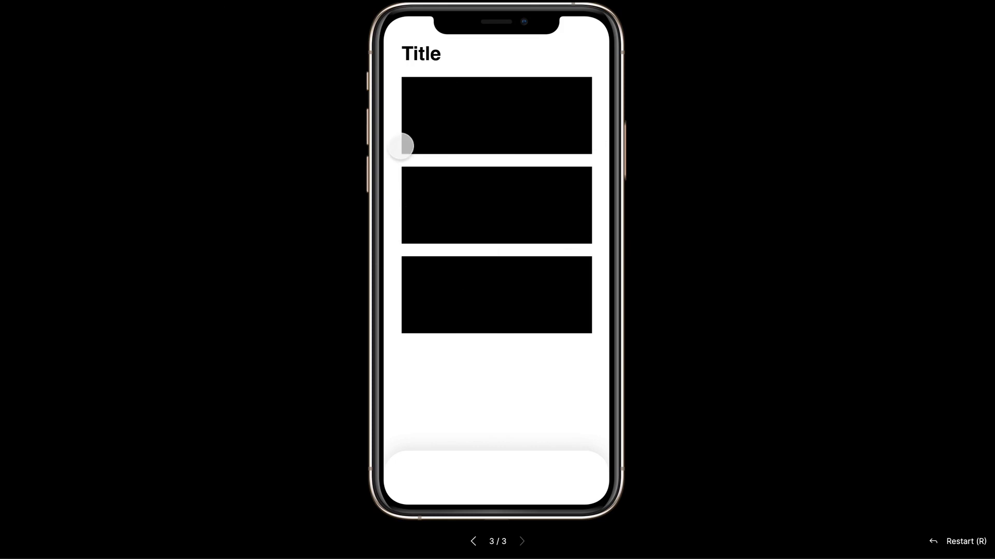
key("r")
left_click(485, 206)
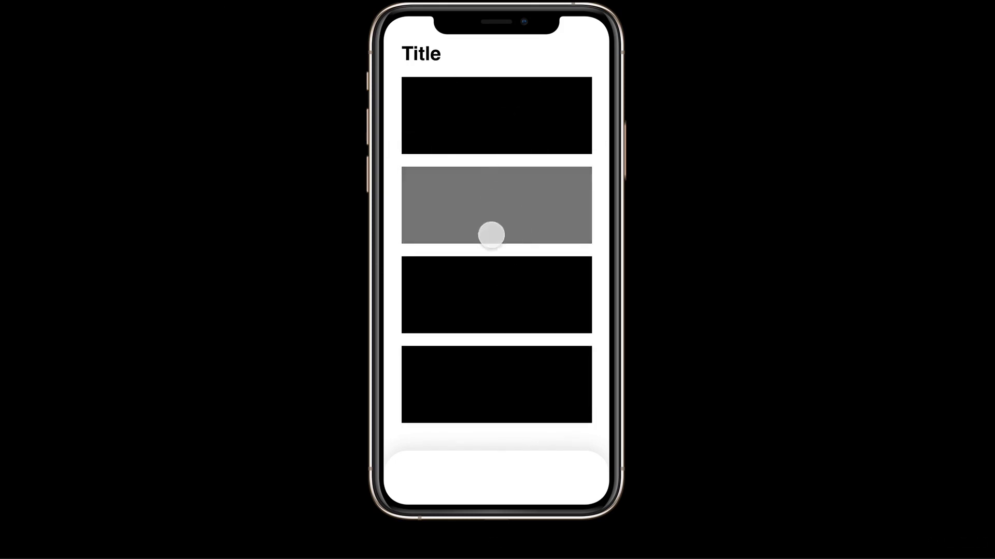
left_click_drag(507, 225, 378, 210)
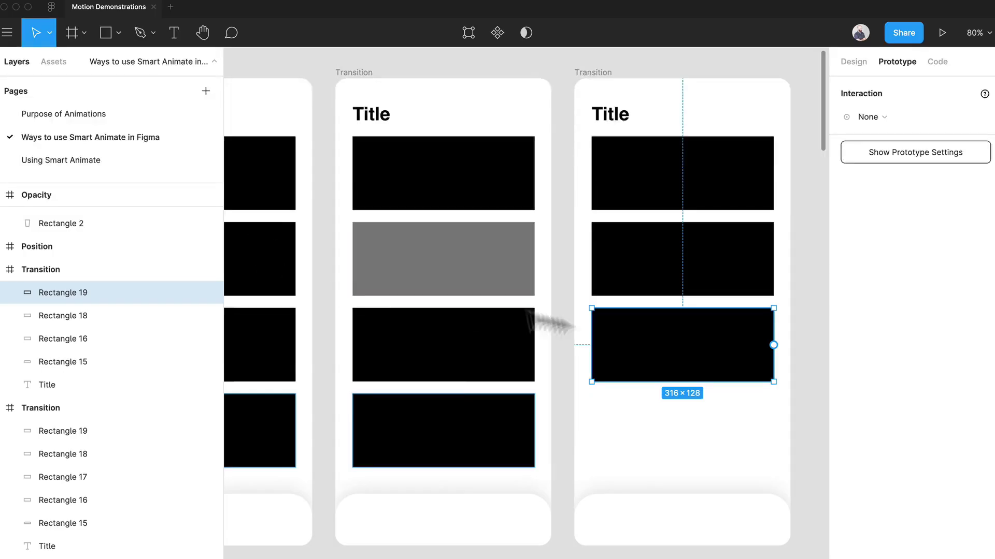
Move the prototype's starting point to the first Transition frame in the row with the grey shapes.
left_click_drag(450, 389, 740, 180)
scroll(627, 259, "down", 5)
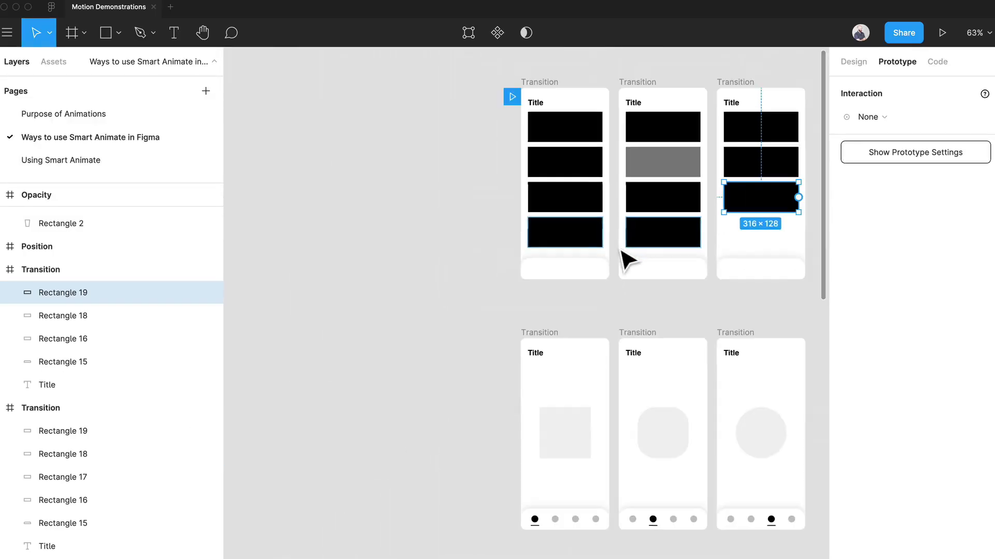
left_click_drag(511, 103, 531, 365)
scroll(622, 381, "up", 3)
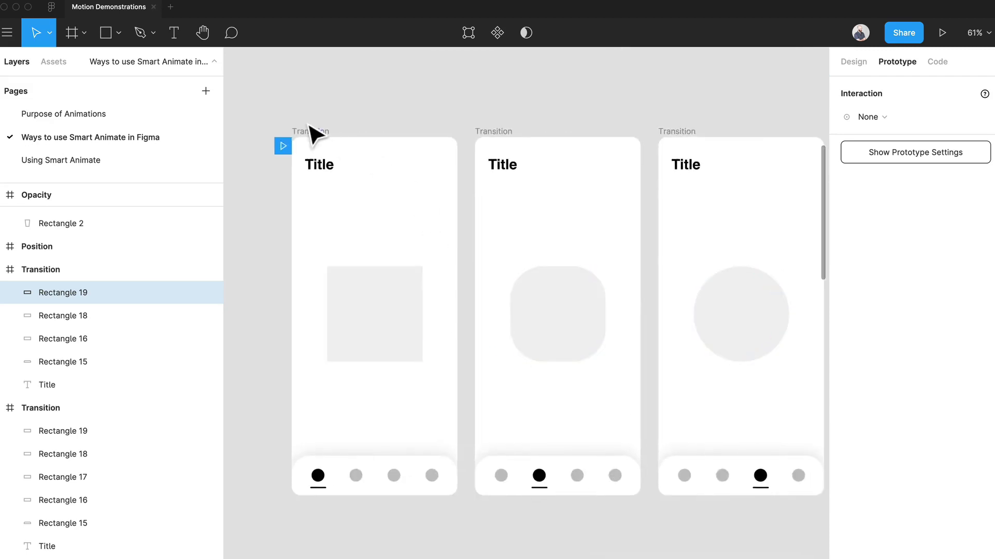
Review the first shape frame's animation types, keep Push, and turn off Smart Animate matching layers.
left_click(313, 133)
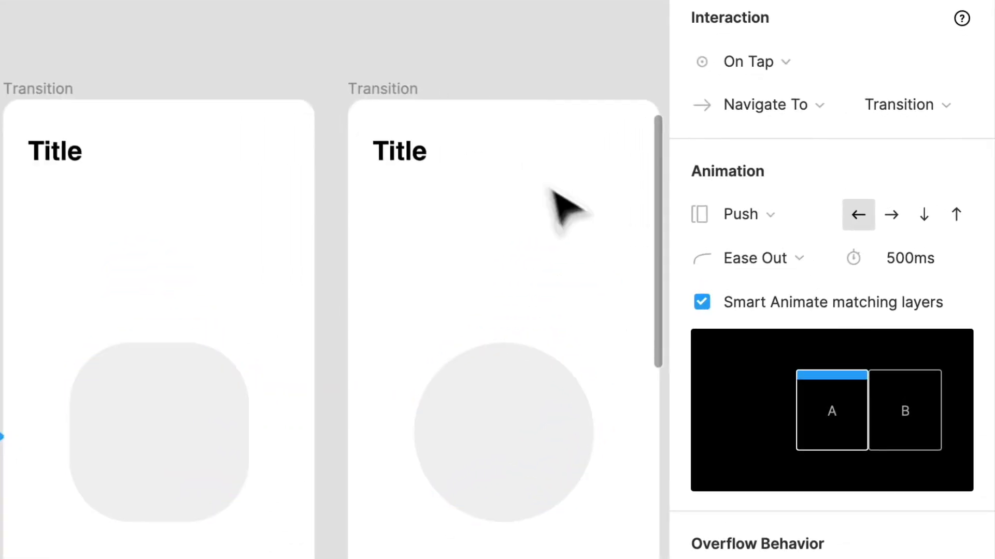
left_click(760, 212)
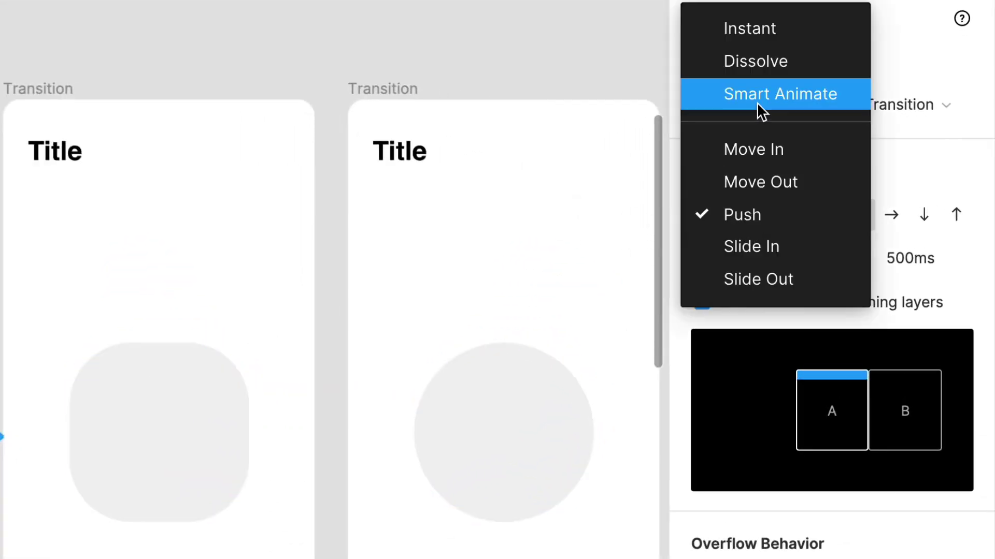
left_click(775, 210)
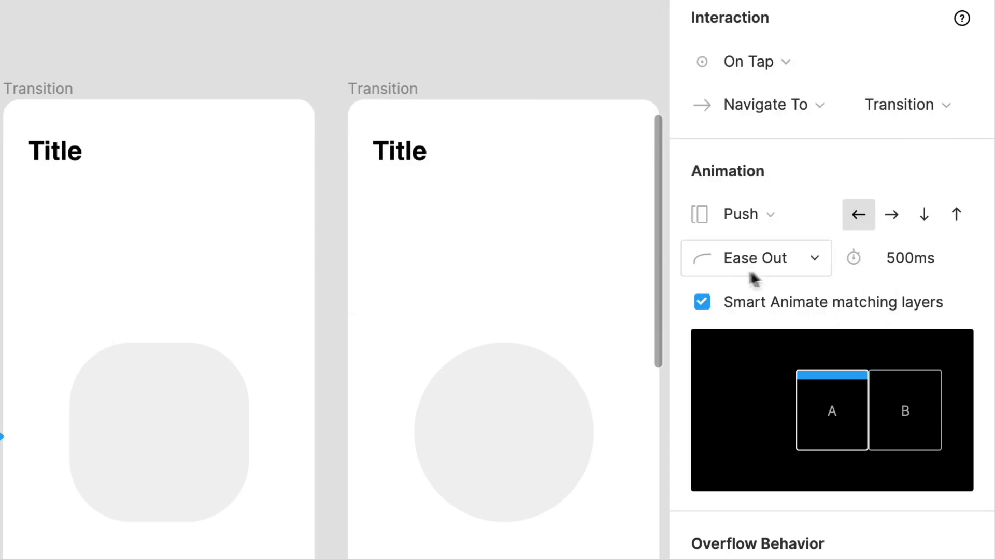
left_click(702, 302)
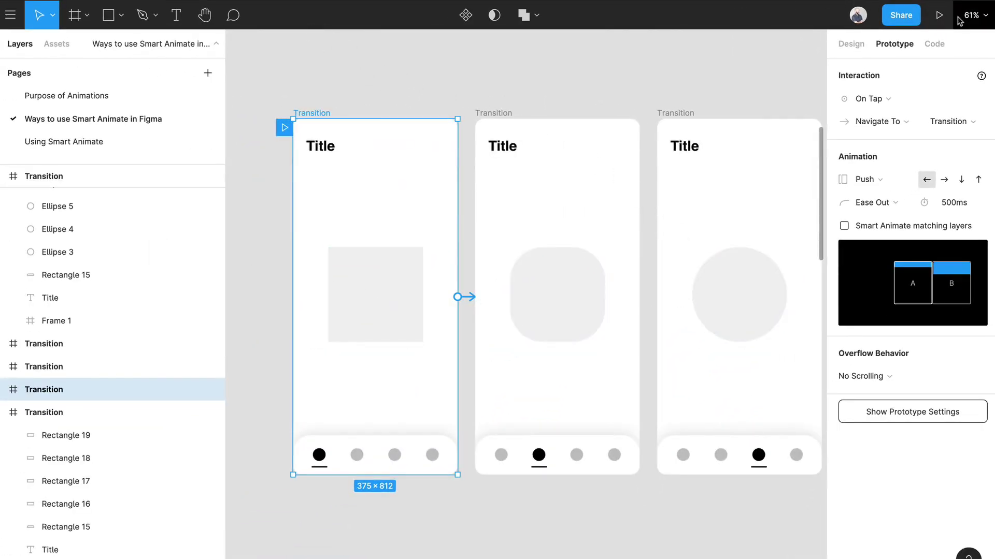
Play the prototype to preview the push from the square frame to the rounded-square frame, and close the preview.
left_click(939, 17)
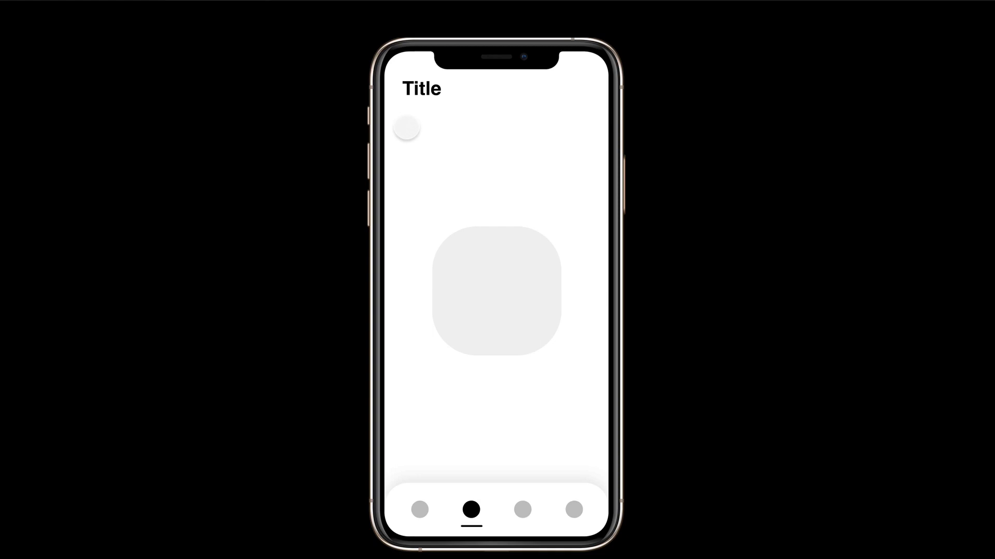
left_click(421, 510)
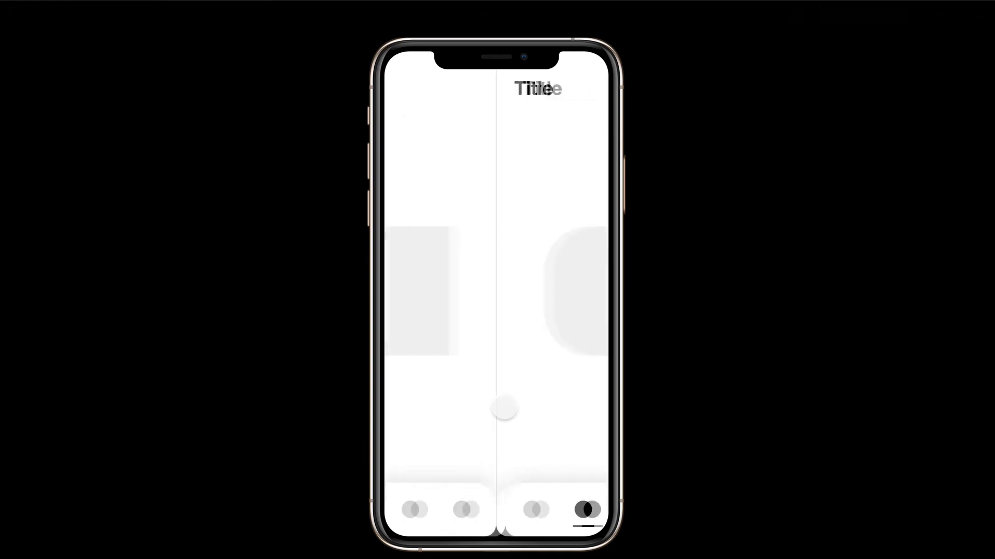
mouse_move(301, 23)
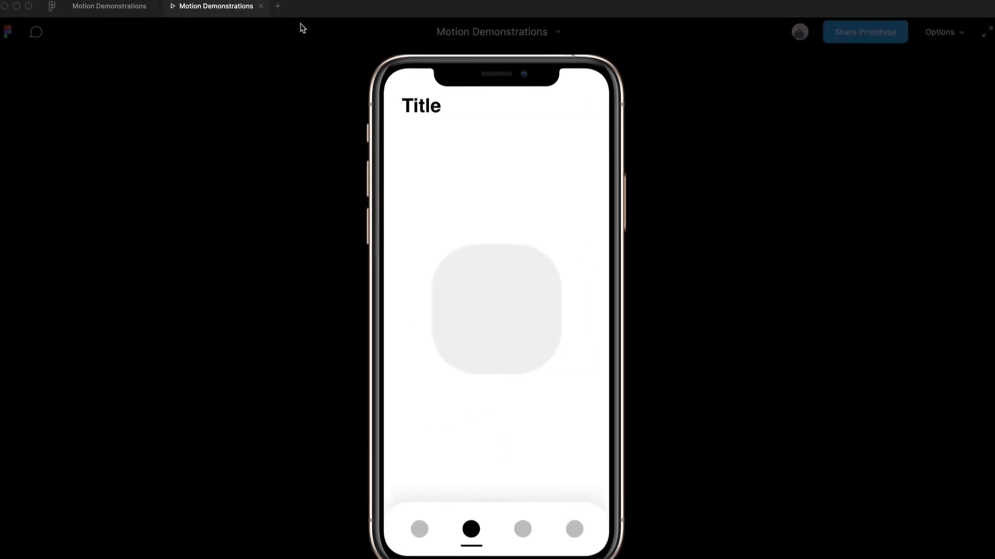
left_click(260, 10)
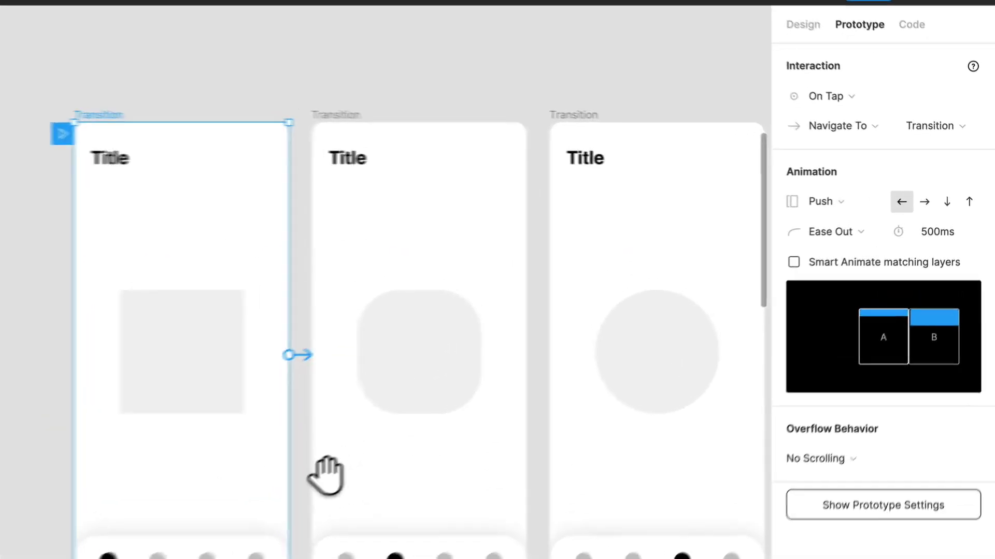
Remove the frame-level navigation connections from the first and second Transition frames of the shapes row.
left_click_drag(484, 416, 491, 353)
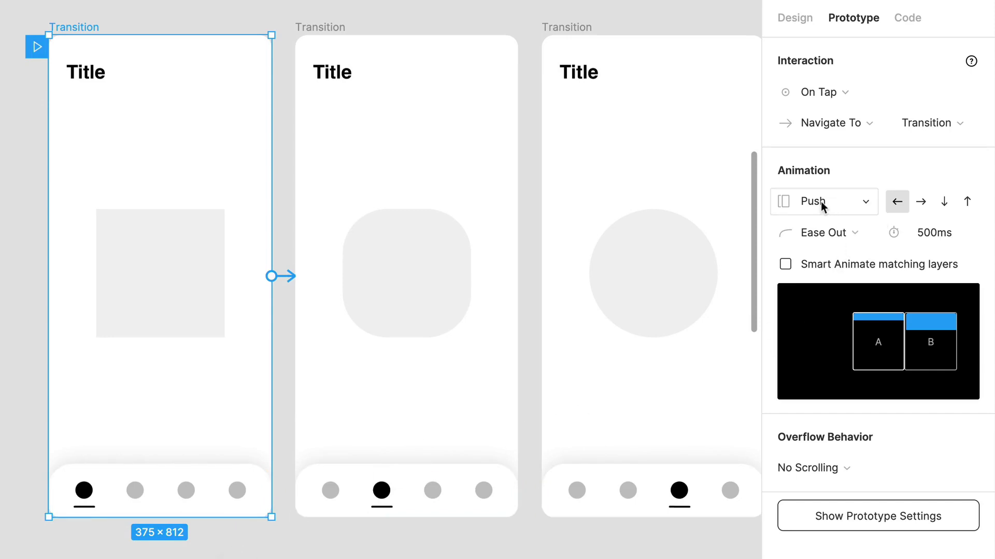
left_click(310, 80)
left_click(328, 30)
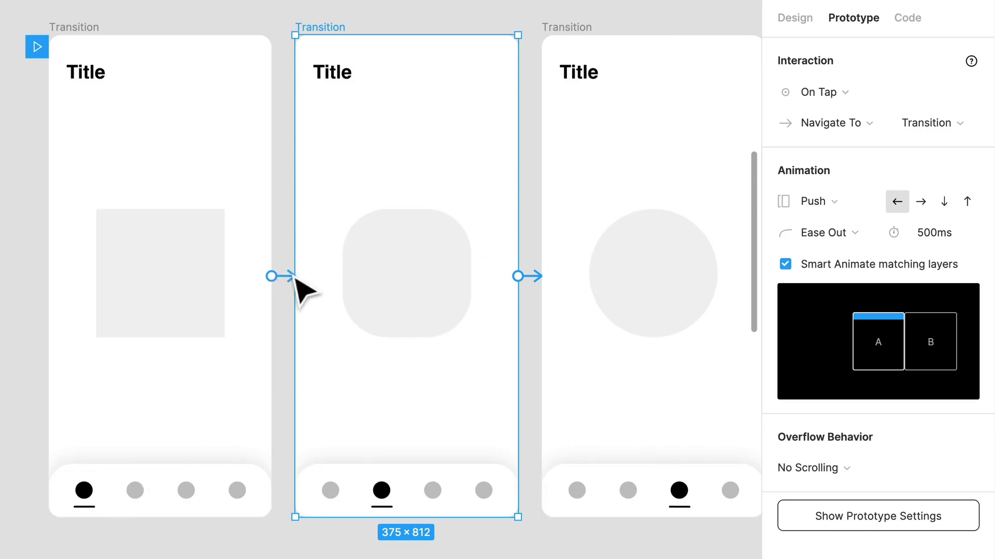
mouse_move(284, 289)
left_mouse_down()
mouse_move(259, 422)
mouse_move(187, 434)
mouse_move(145, 497)
mouse_move(89, 495)
mouse_move(234, 362)
mouse_move(275, 293)
left_mouse_up()
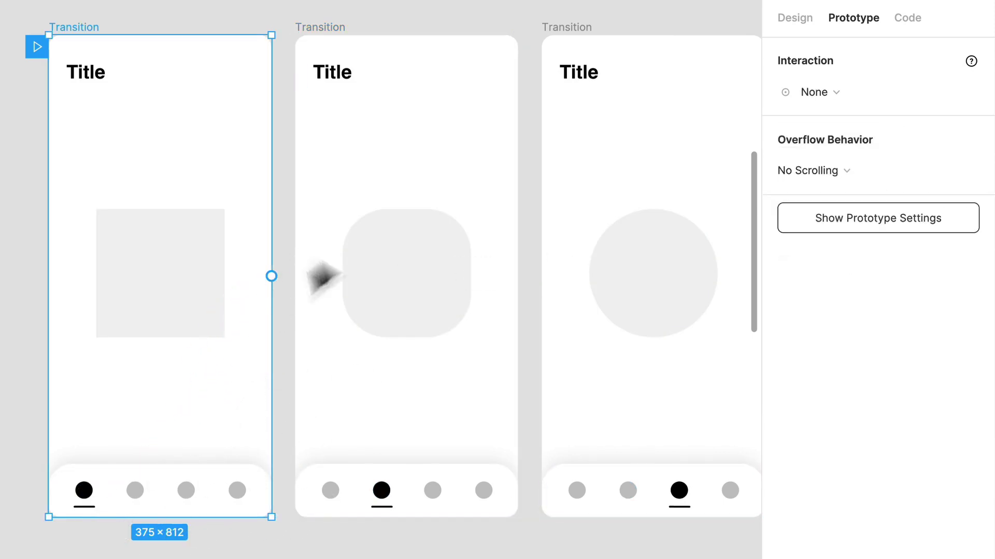
left_click(528, 322)
left_click_drag(518, 276, 539, 290)
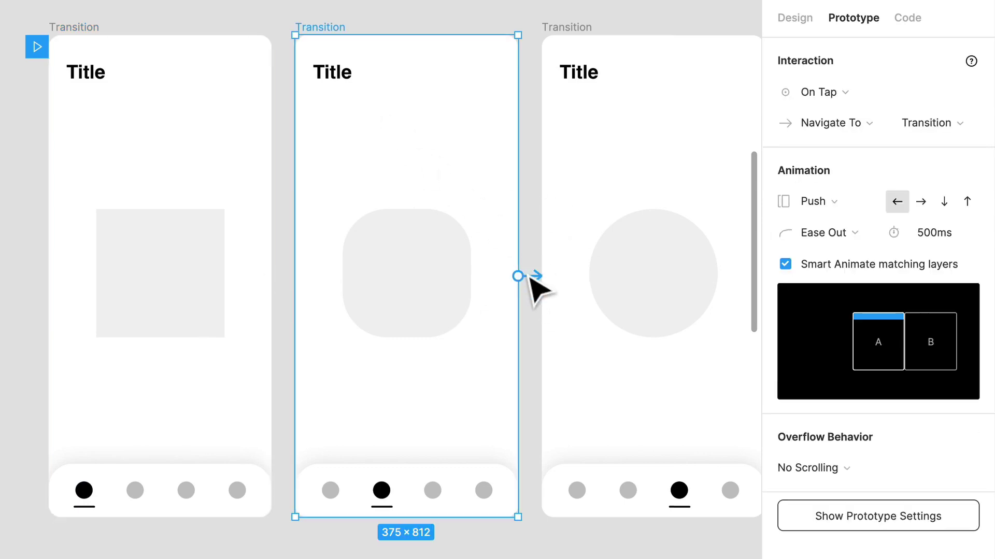
left_click(528, 277)
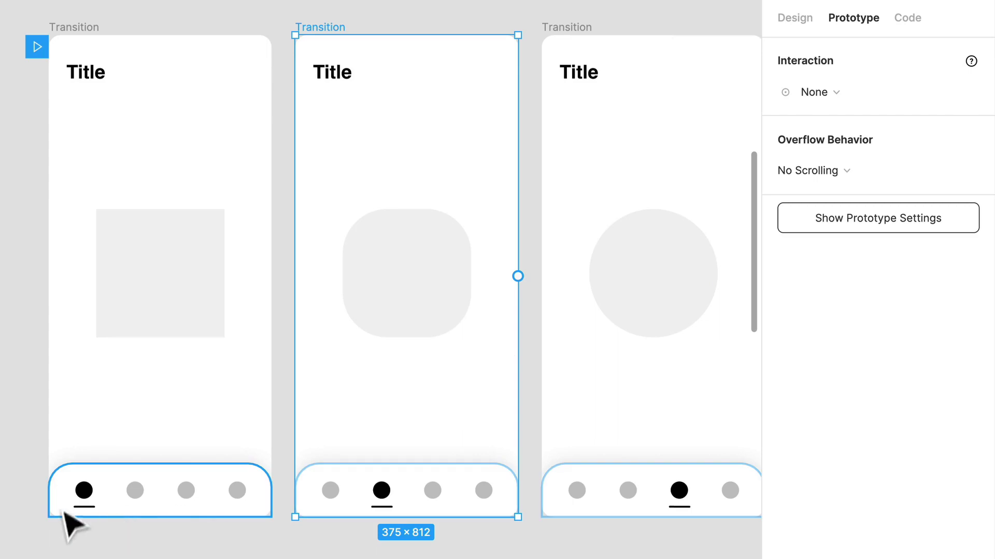
Connect the second tab bar dot of the first frame to the second Transition frame and set its animation to Push.
left_click(136, 491)
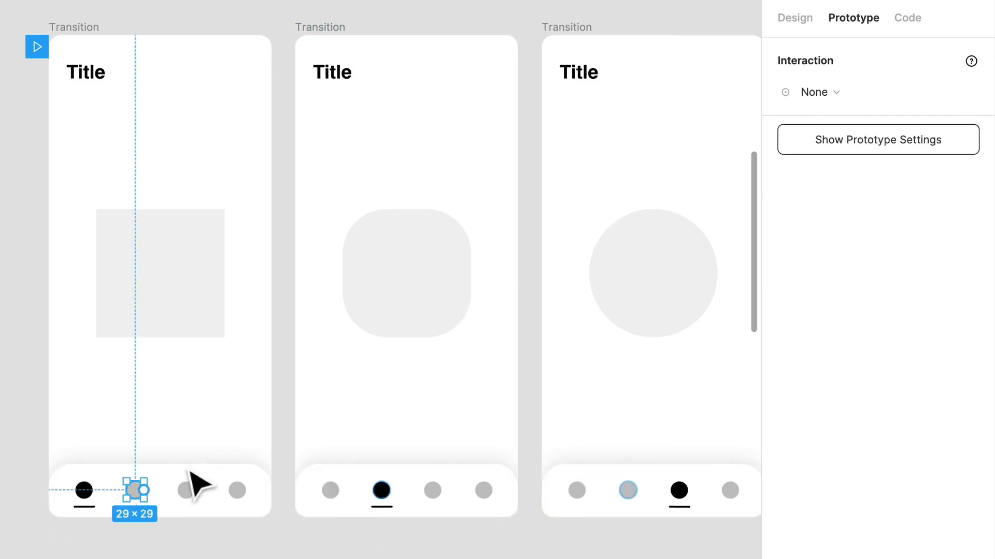
left_click_drag(144, 490, 388, 427)
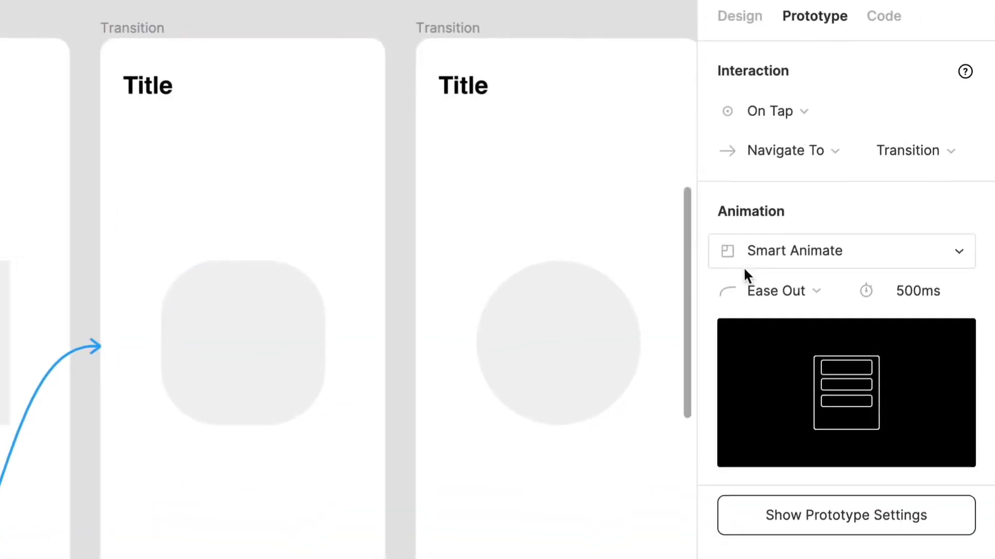
left_click(786, 257)
left_click(785, 256)
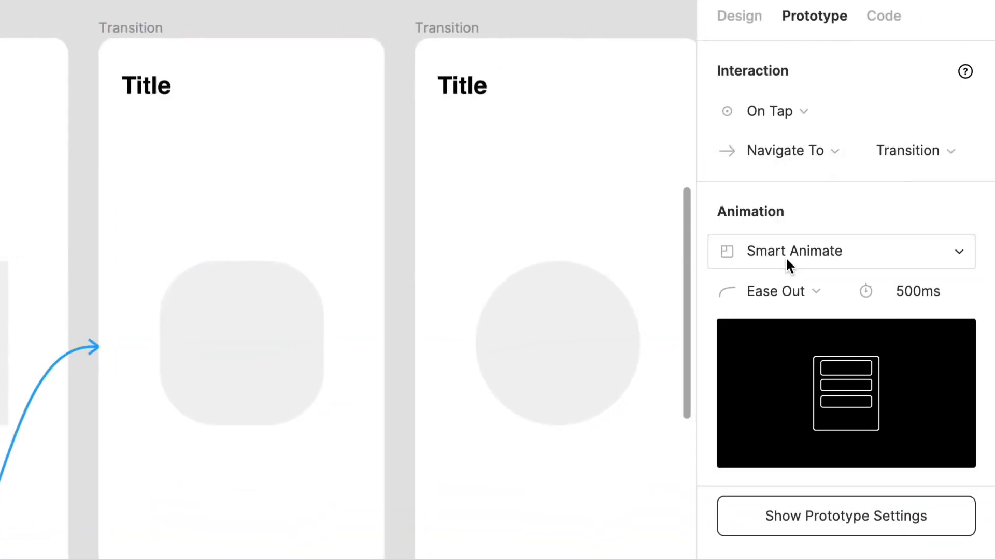
left_click(785, 257)
left_click(782, 373)
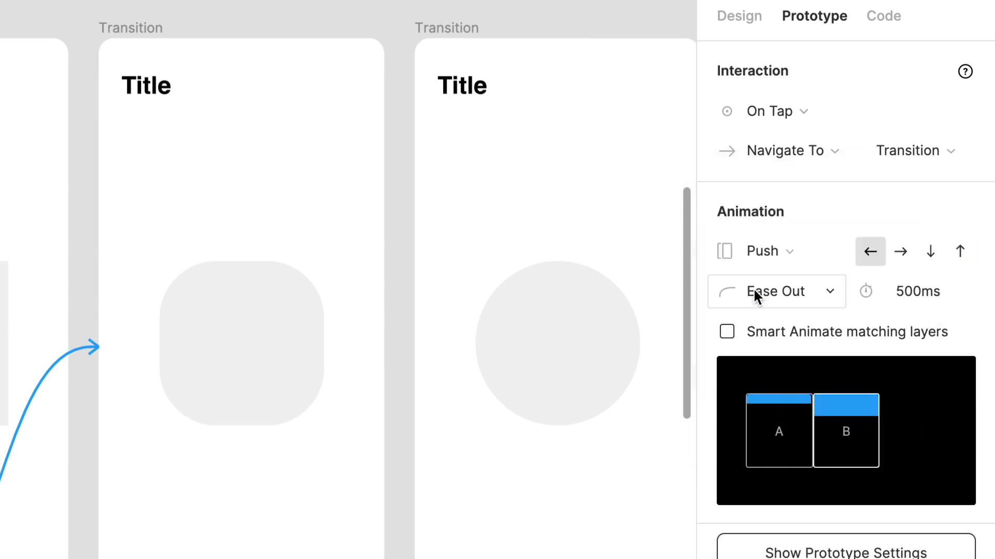
Try the Move In animation on the dot's interaction, return it to Push, and turn on Smart Animate matching layers.
left_click(770, 298)
left_click(769, 298)
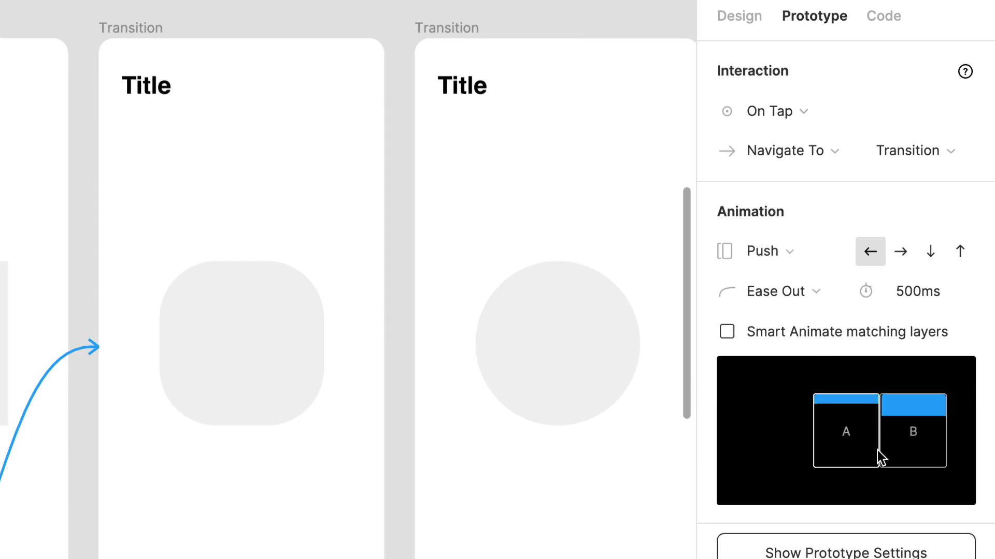
left_click(746, 251)
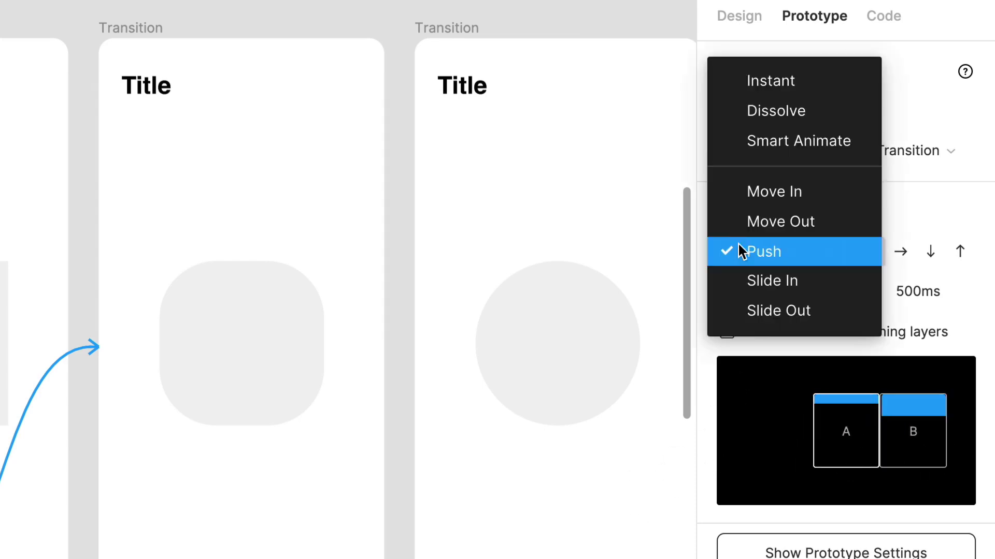
left_click(746, 202)
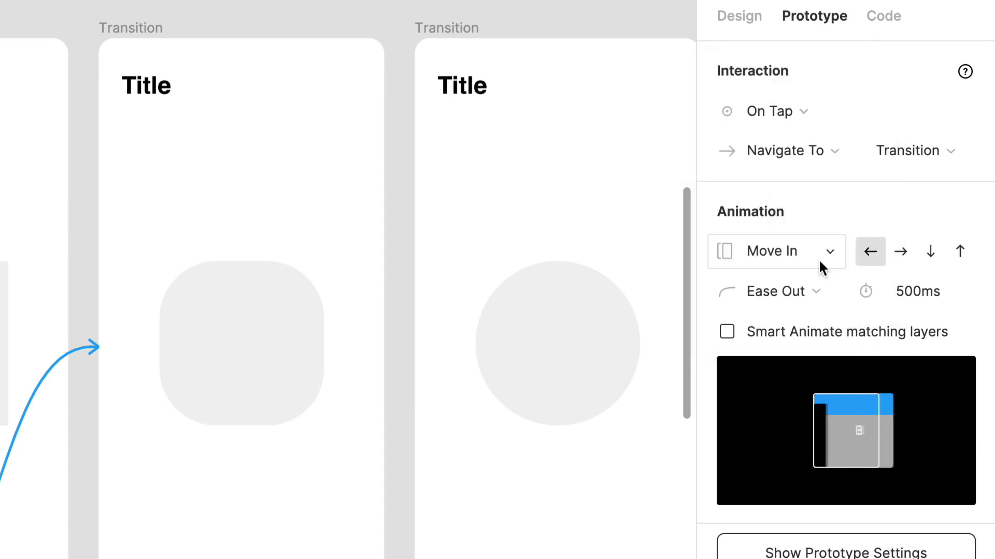
left_click(771, 254)
left_click(781, 318)
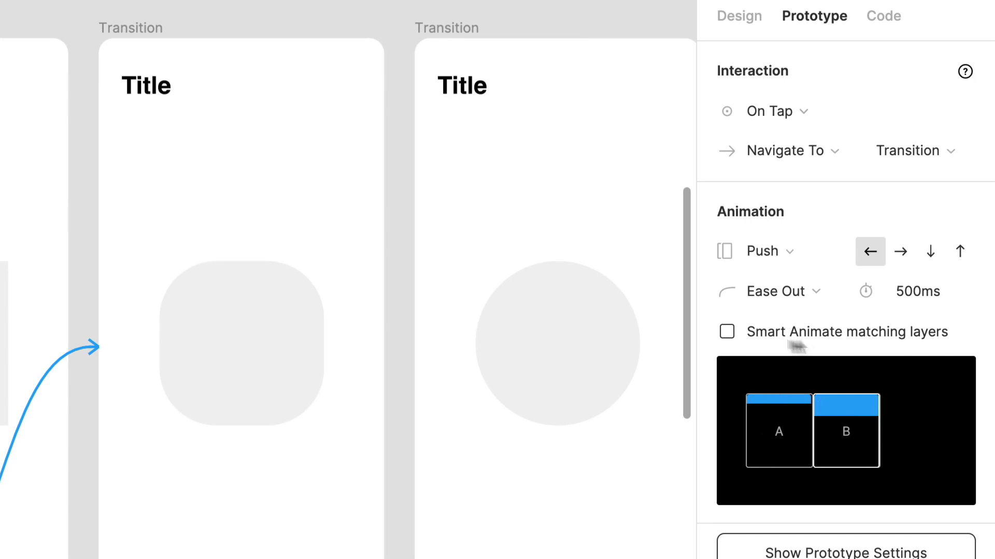
left_click(727, 333)
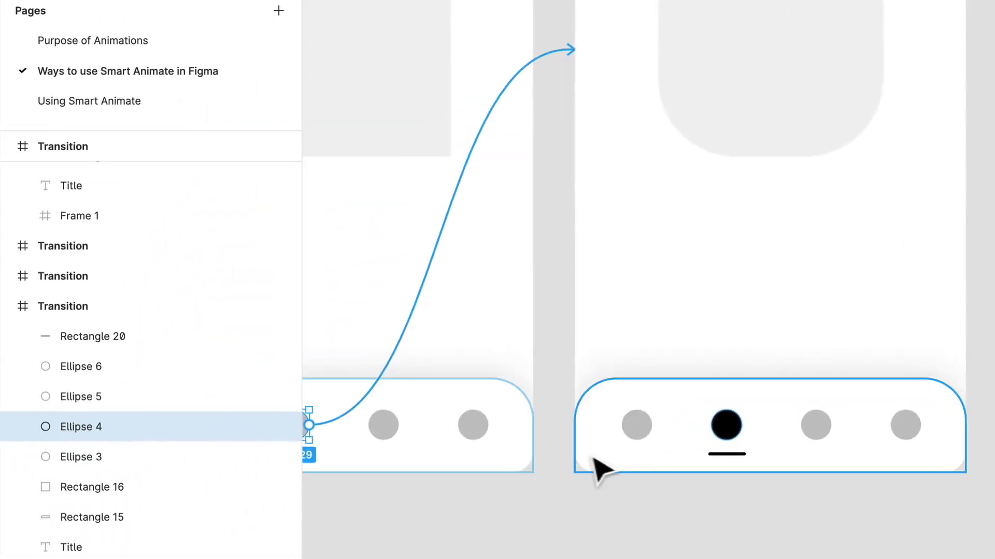
Select the tab bar backgrounds in the first two frames and the second frame's black dot to compare their layer names.
left_click(299, 482)
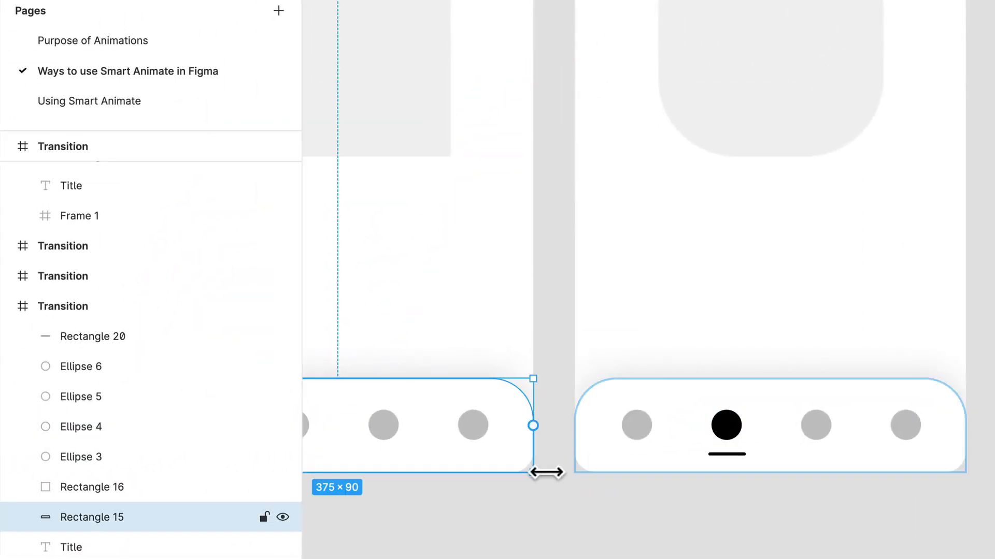
left_click(689, 466)
left_click(744, 424)
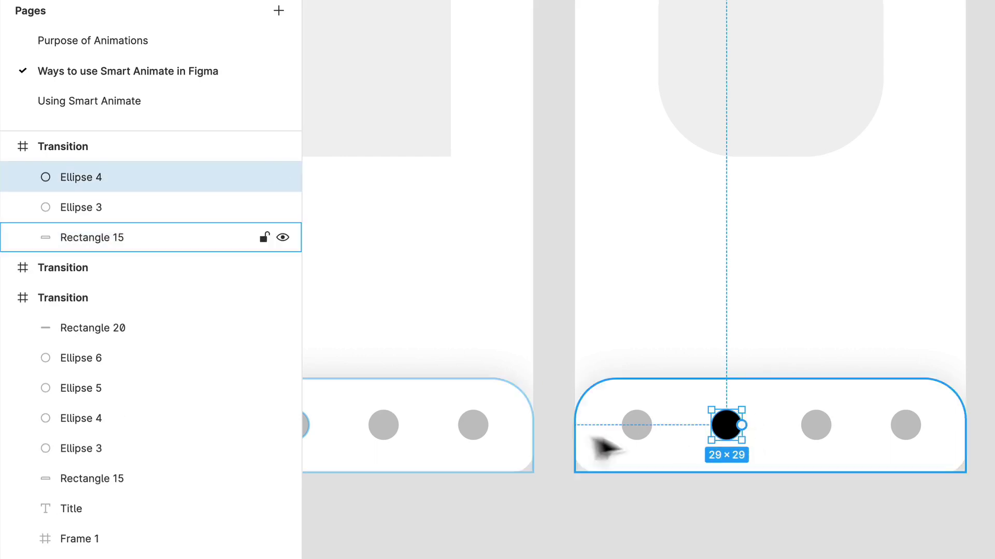
Select the first frame's second tab bar dot to compare its layer name with the second frame's black dot, then clear the selection.
scroll(599, 444, "left", 5)
left_click(532, 392)
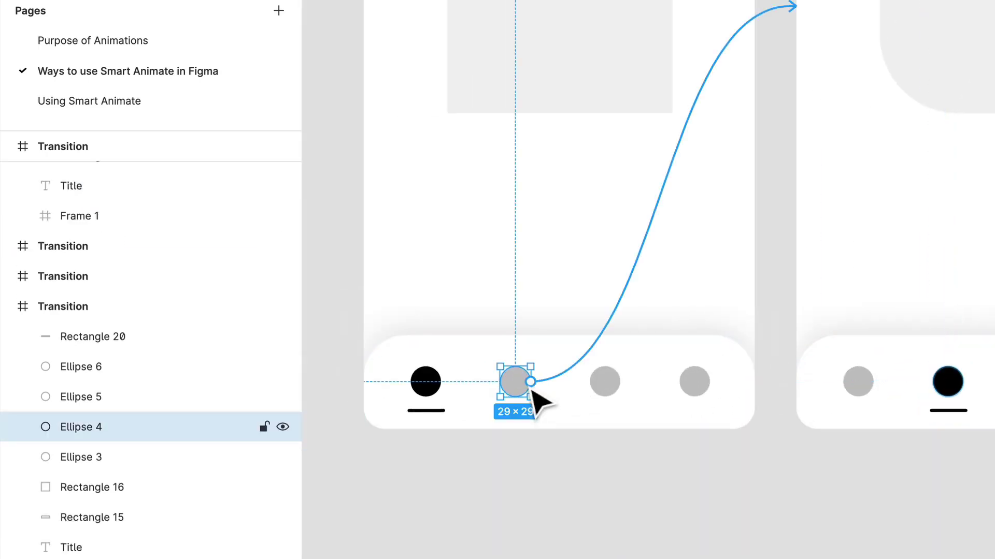
left_click(684, 473)
scroll(687, 471, "up", 4)
scroll(715, 549, "down", 1)
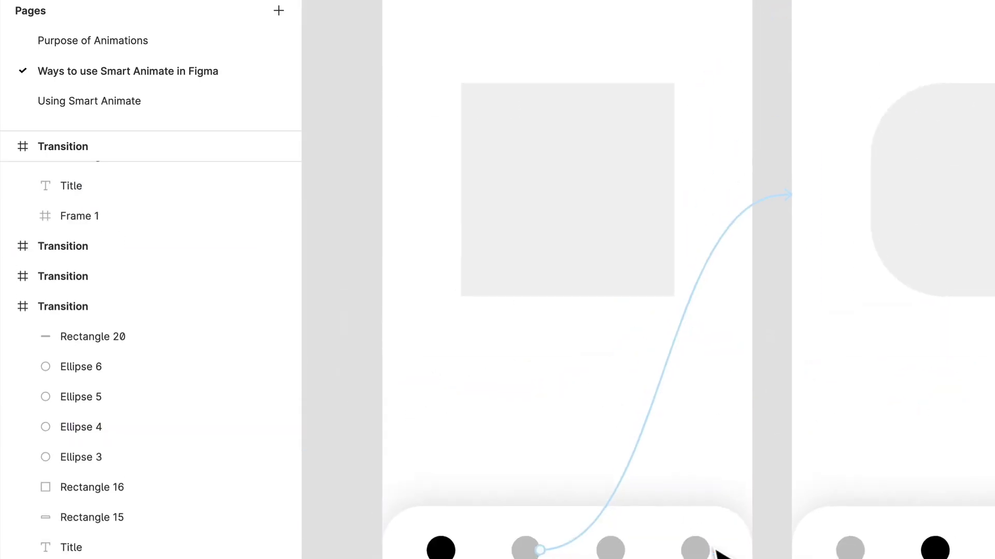
Select the square in the first frame and the rounded square in the second in turn to check that their layers match.
scroll(760, 487, "down", 3)
left_click(613, 273)
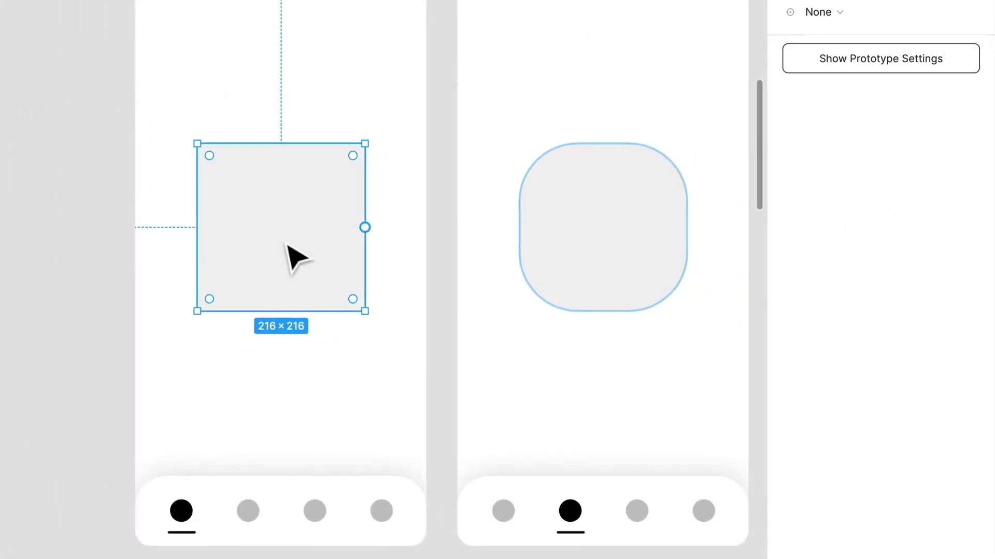
left_click(622, 233)
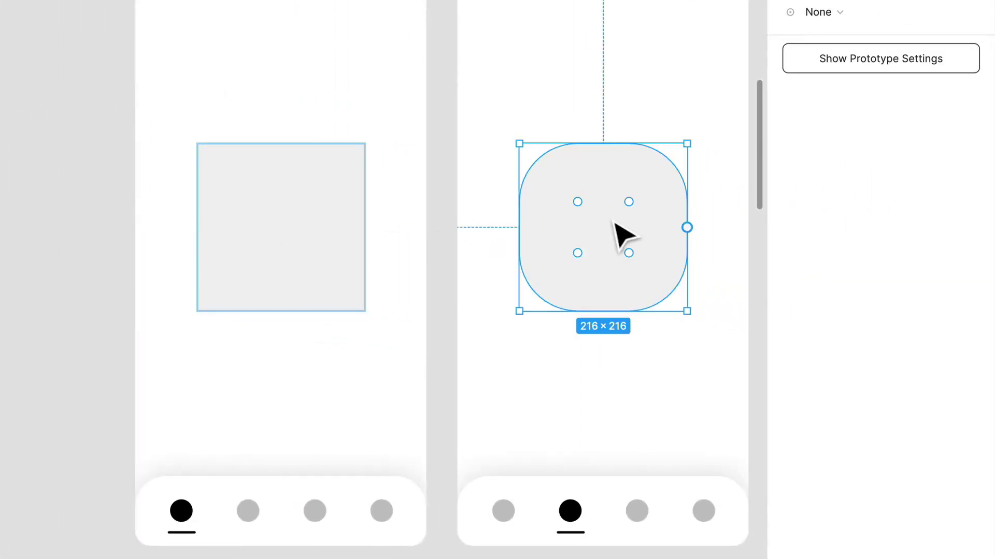
left_click(318, 255)
left_click(575, 237)
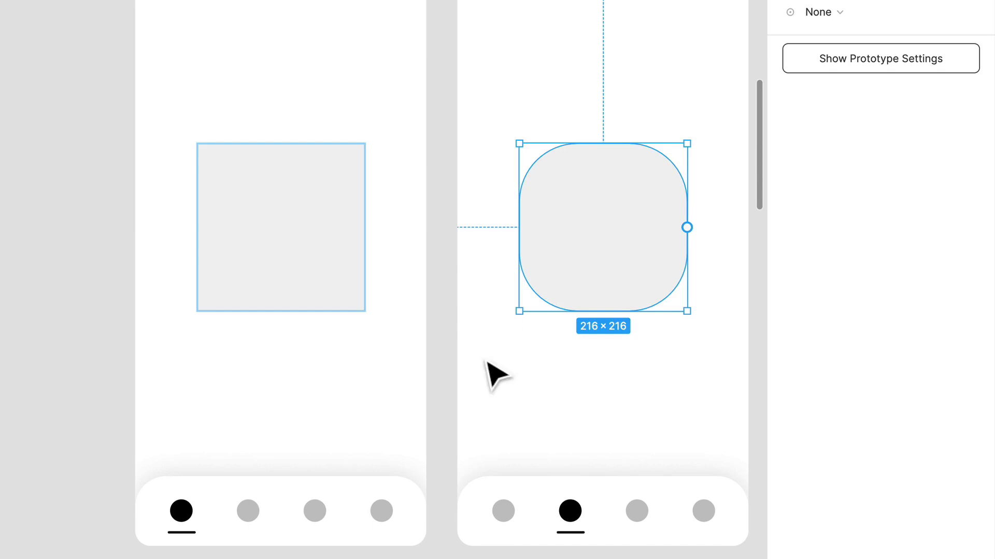
scroll(491, 363, "up", 5)
left_click(331, 60)
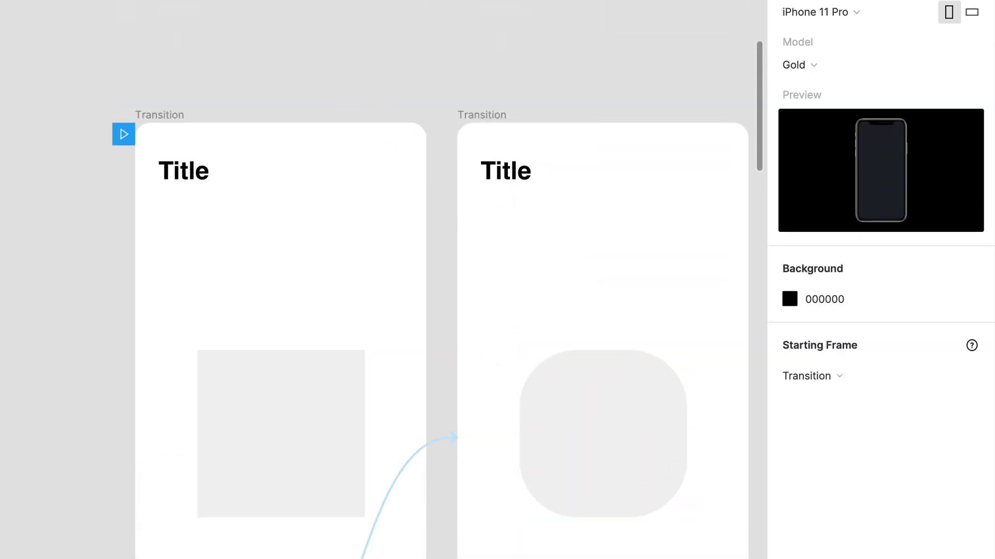
left_click_drag(500, 176, 585, 394)
scroll(499, 278, "down", 3)
left_click_drag(504, 433, 222, 93)
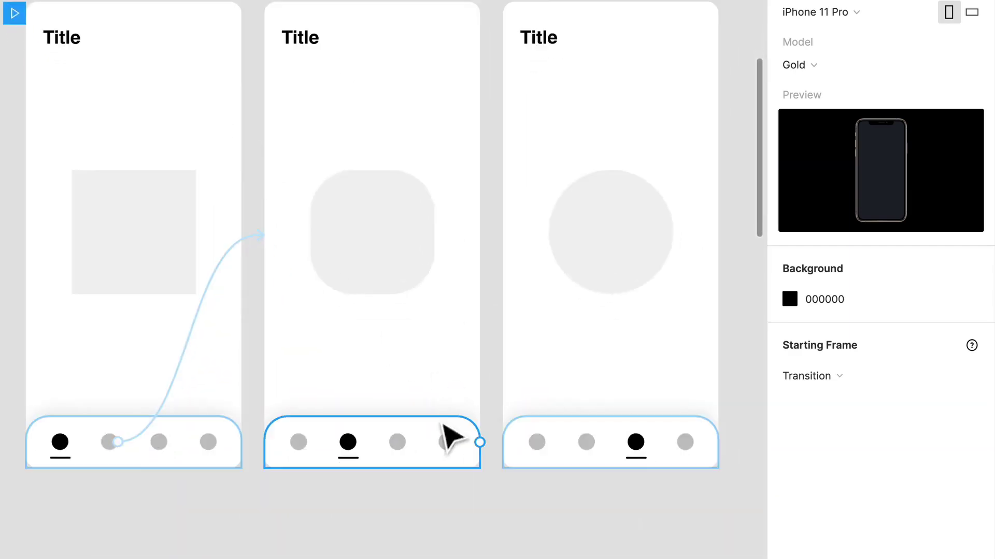
Connect the third tab bar dot of the second frame to the third Transition frame.
scroll(417, 456, "up", 1)
left_click(409, 473)
left_click_drag(406, 473, 595, 358)
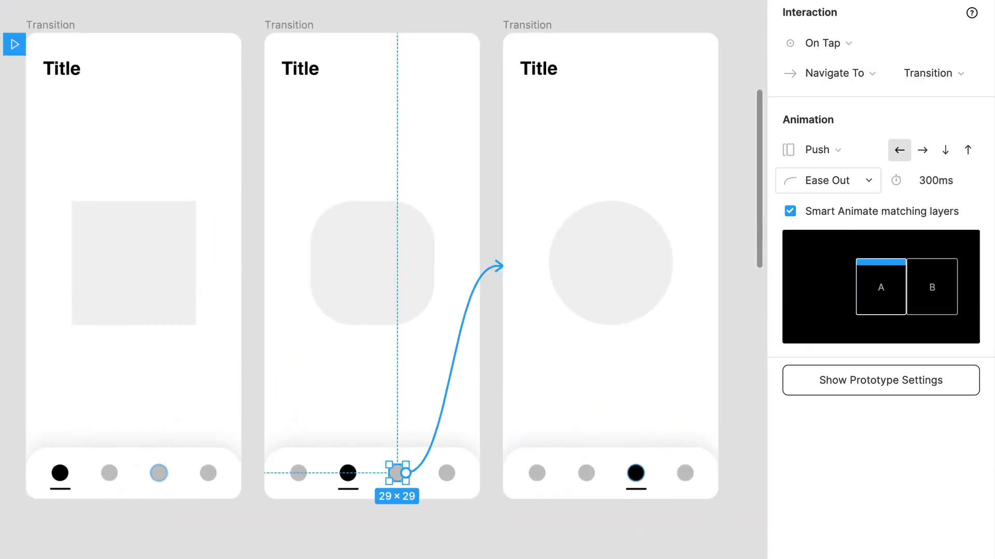
Check the timing on the first frame's second dot and set the second frame's third-dot Push duration to 500 ms.
left_click(111, 473)
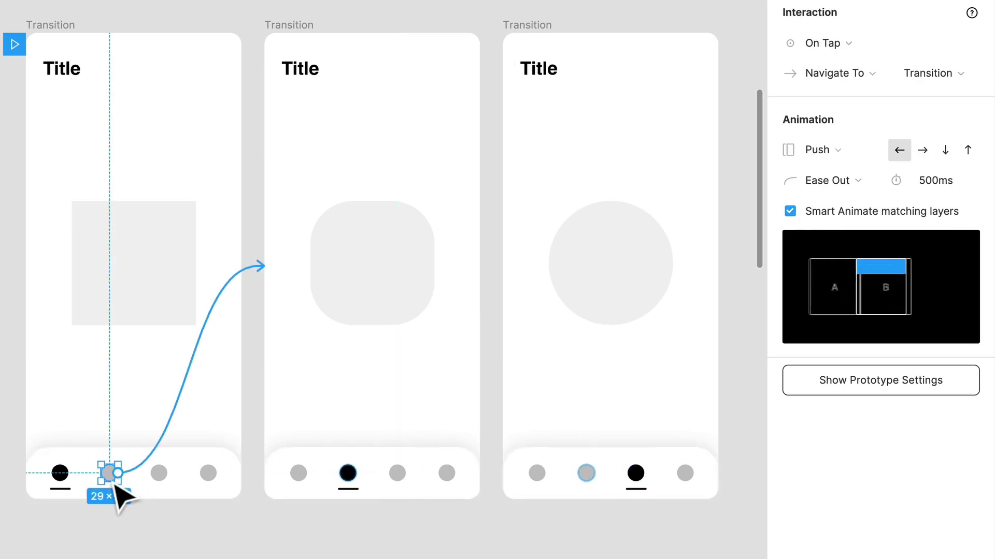
left_click(393, 481)
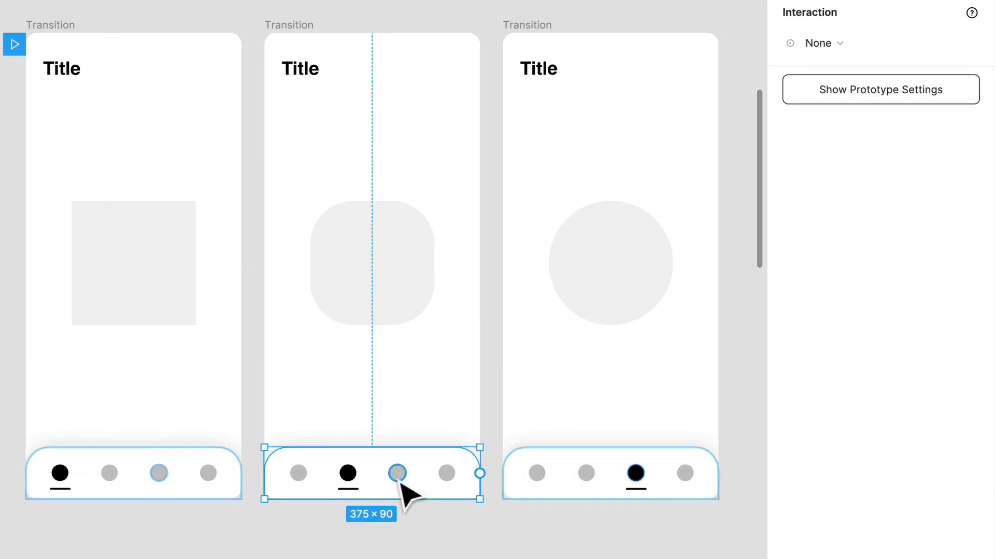
left_click(397, 473)
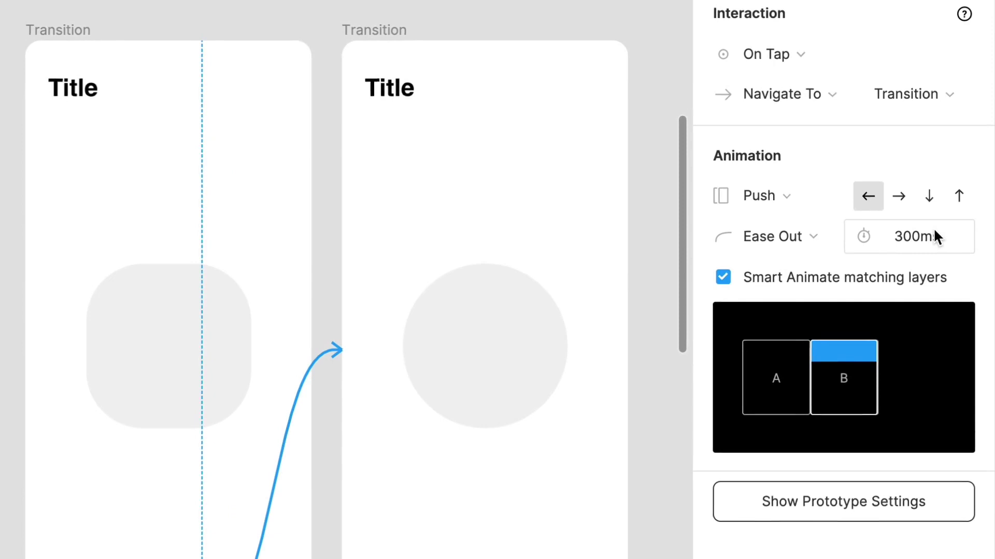
left_click(934, 234)
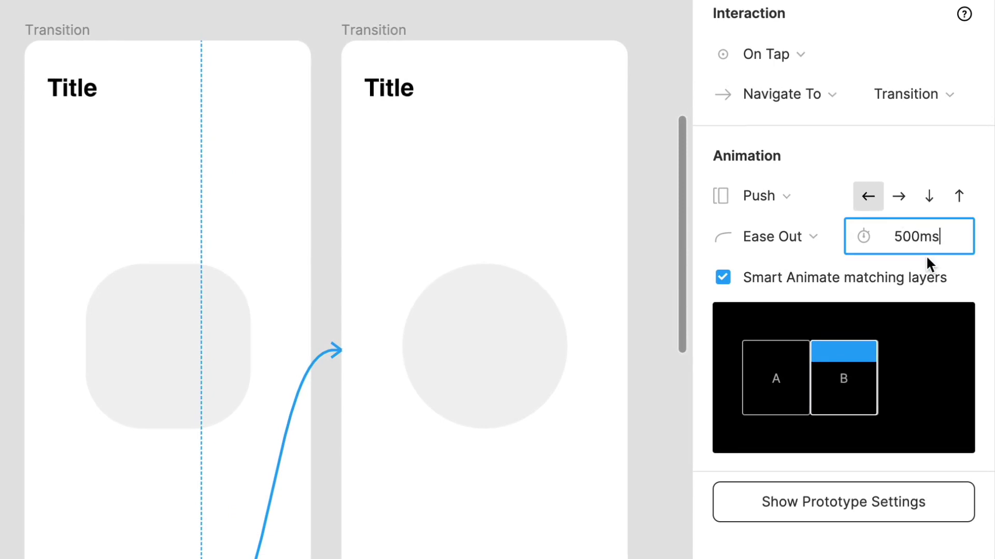
key("Return")
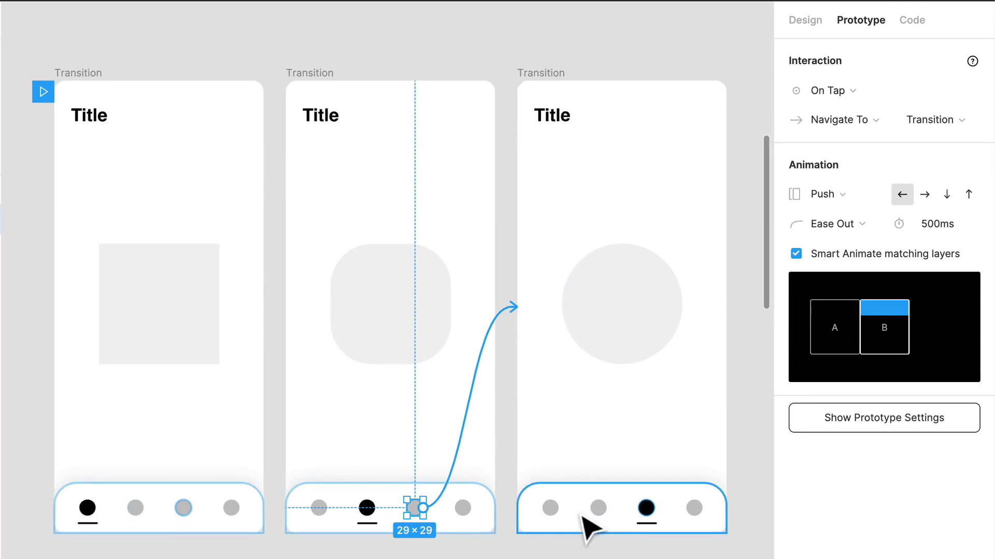
Connect the third frame's second dot to the second Transition frame and its first dot to the first Transition frame.
left_click(602, 508)
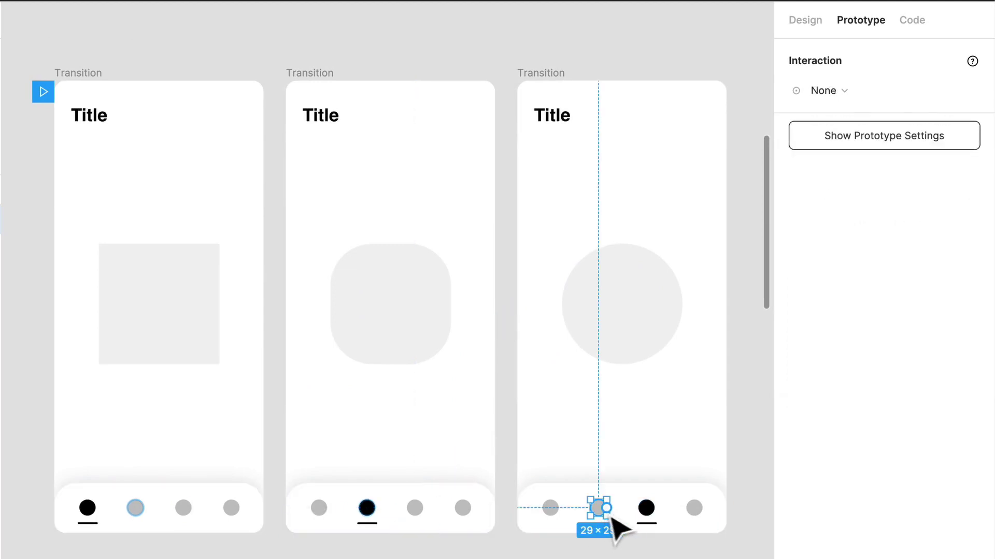
left_click_drag(606, 508, 490, 433)
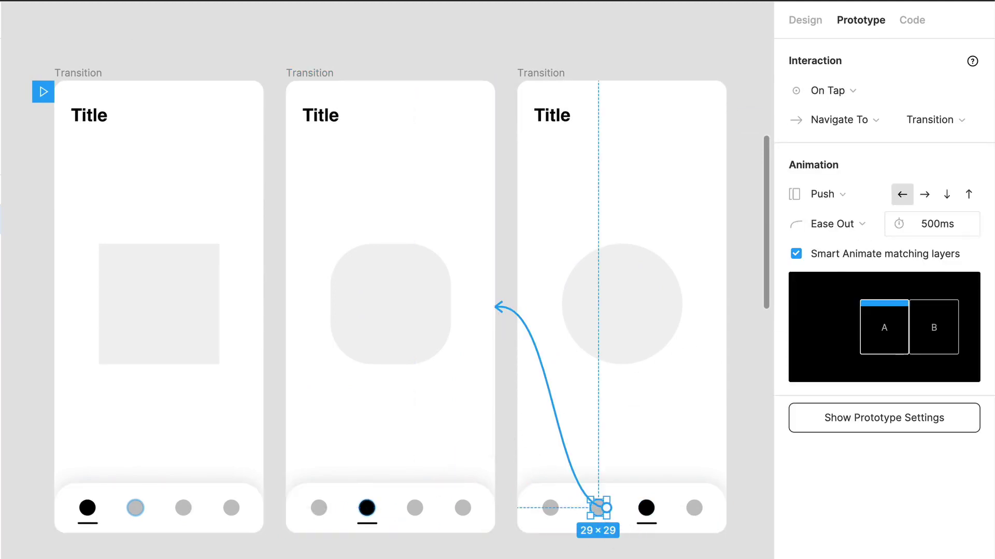
left_click(550, 508)
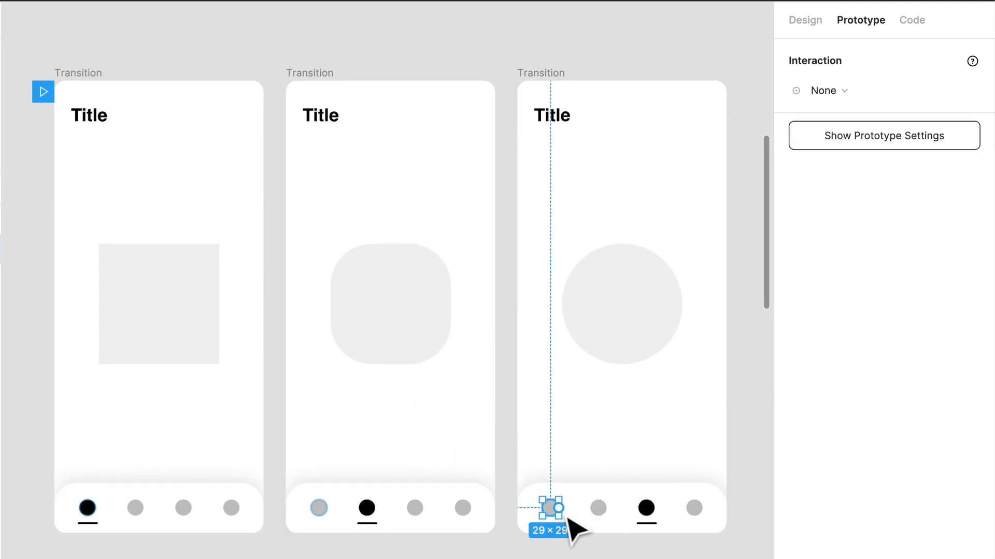
left_click_drag(558, 508, 157, 424)
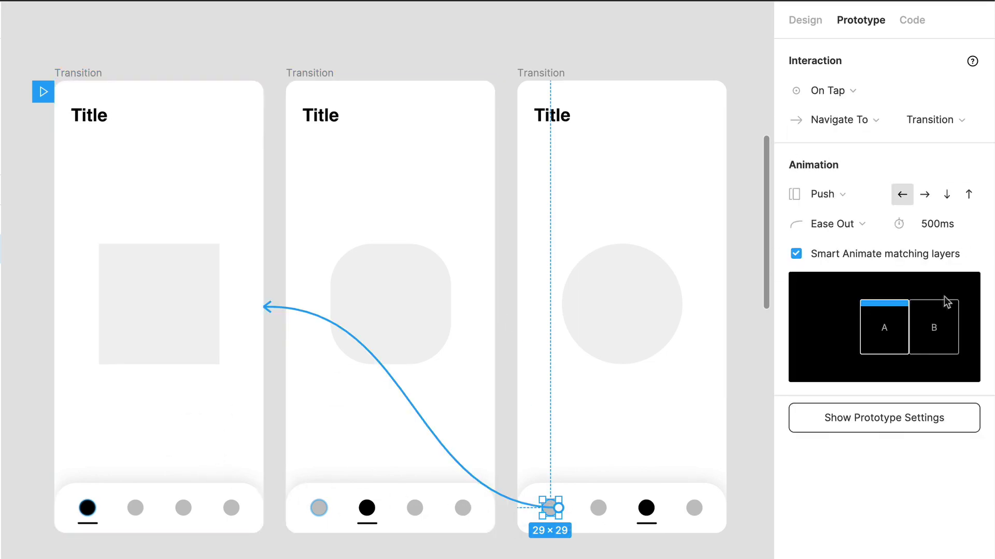
Connect the second frame's first dot to the first Transition frame and the first frame's third dot to the third Transition frame.
left_click(319, 508)
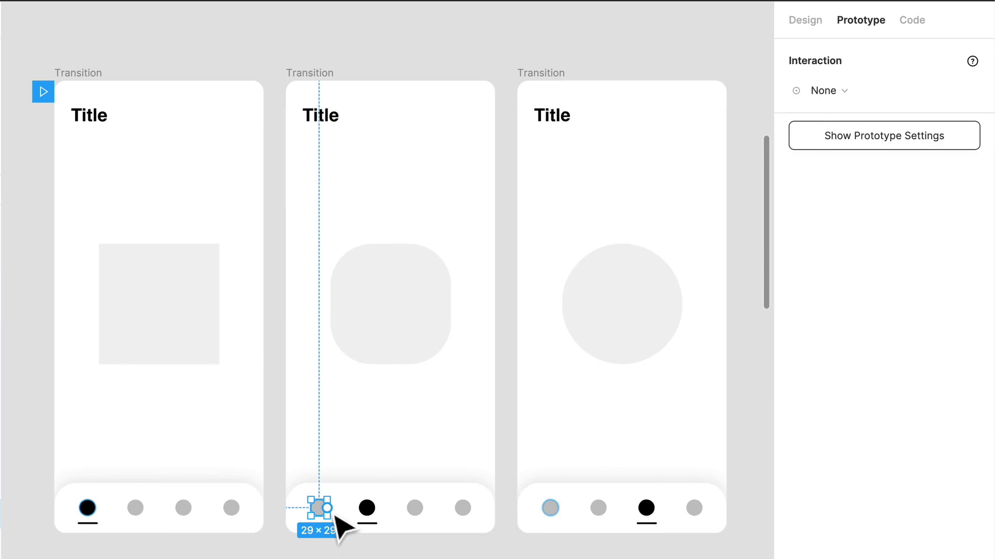
left_click_drag(327, 508, 202, 450)
left_click(184, 507)
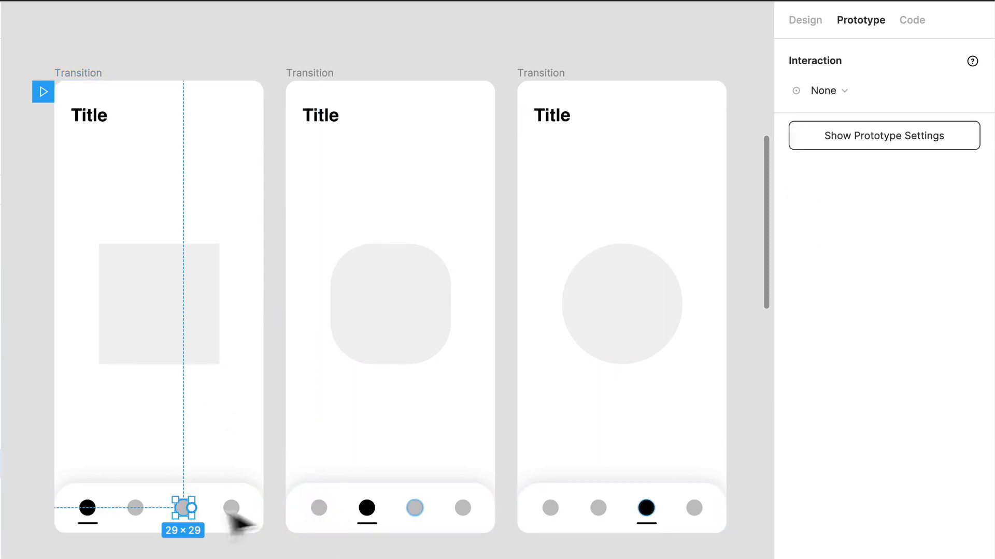
left_click_drag(191, 508, 582, 521)
key("Escape")
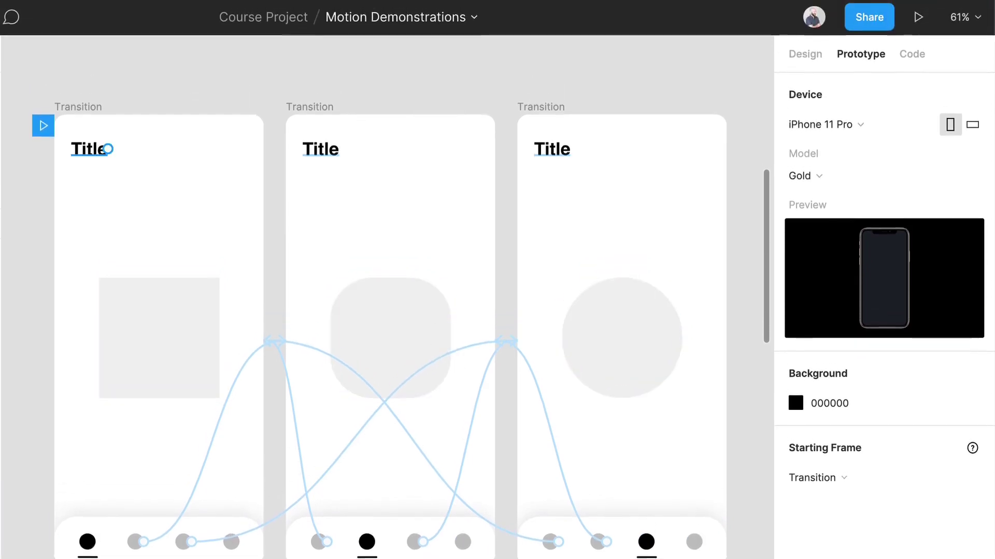
Preview the prototype and switch between the first three tab bar dots to examine the Push transitions with Smart Animate.
left_click(918, 16)
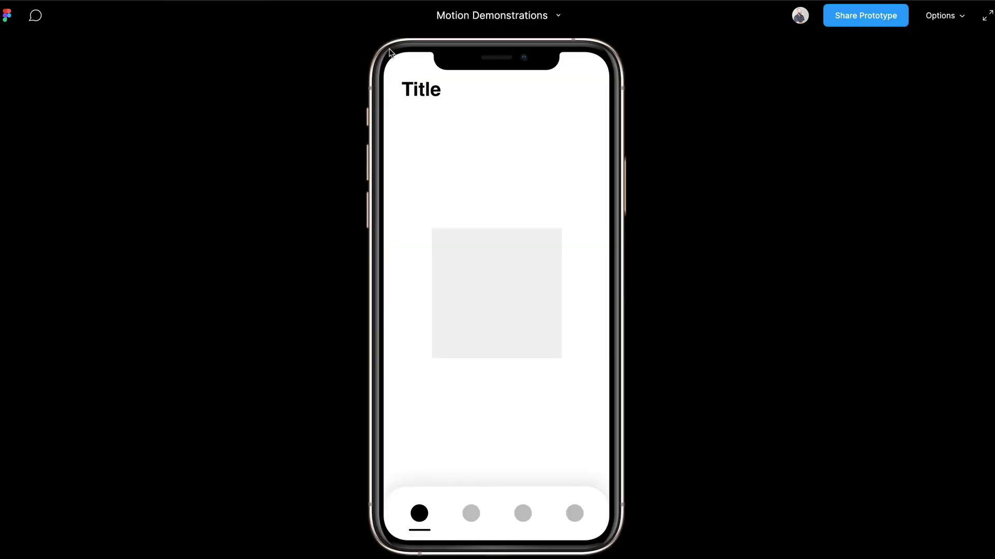
left_click(525, 332)
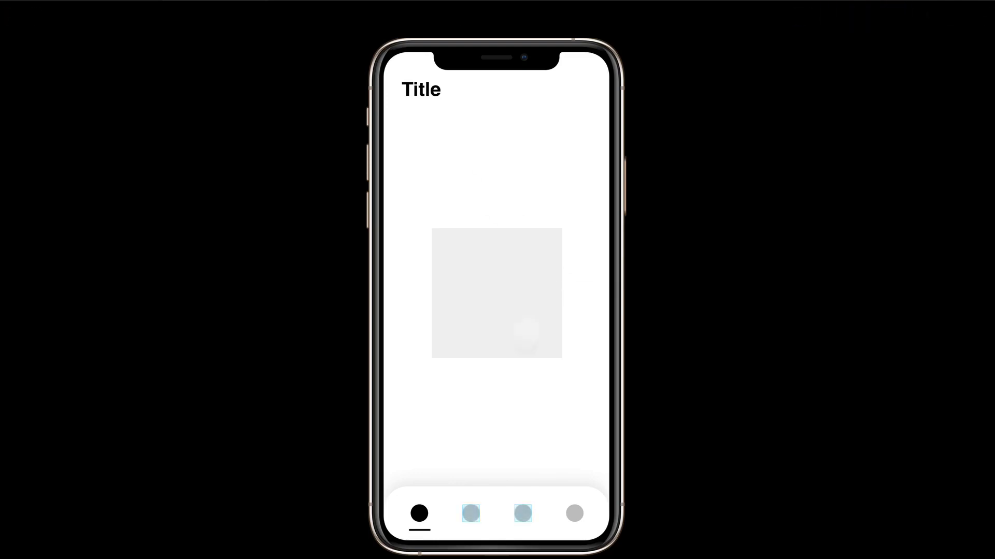
left_click(470, 511)
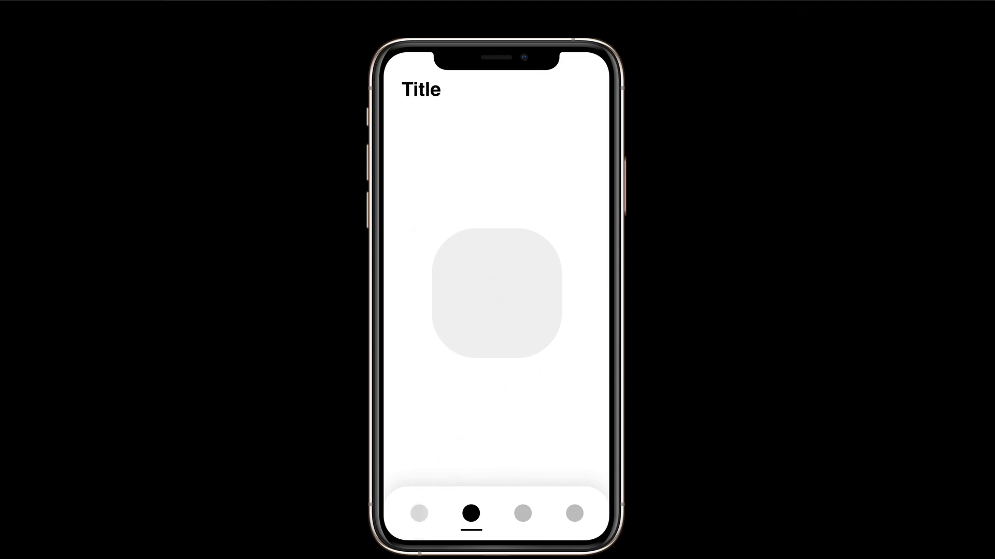
left_click(418, 513)
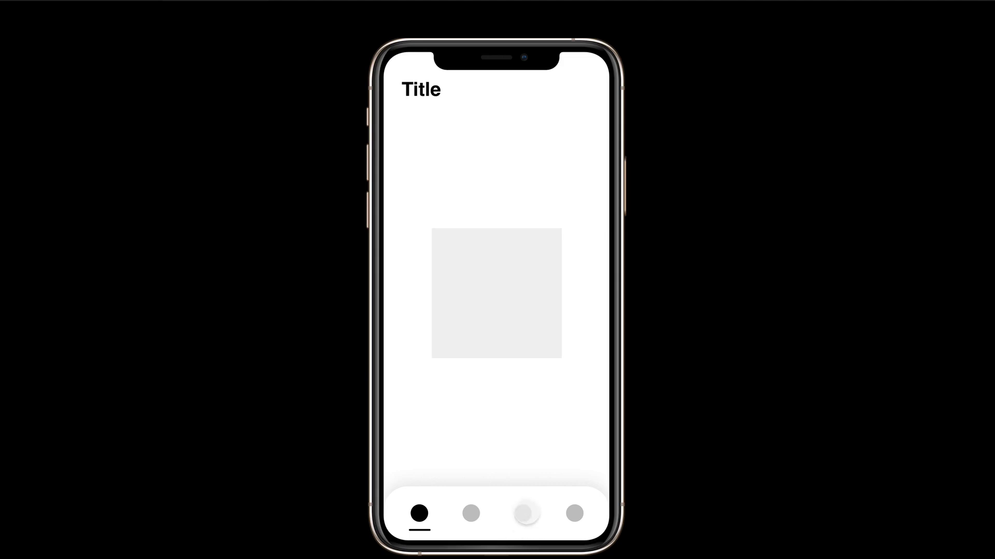
left_click(522, 512)
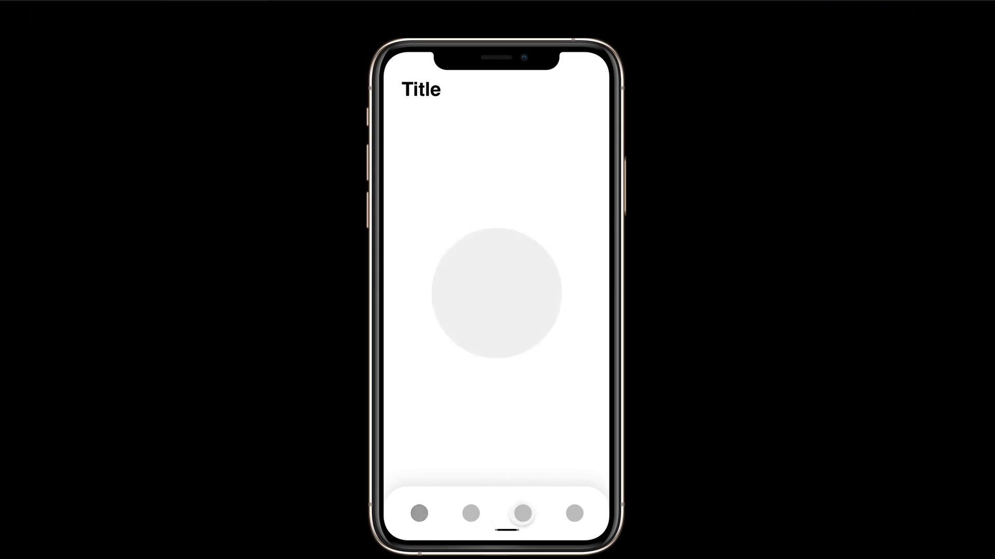
left_click(469, 513)
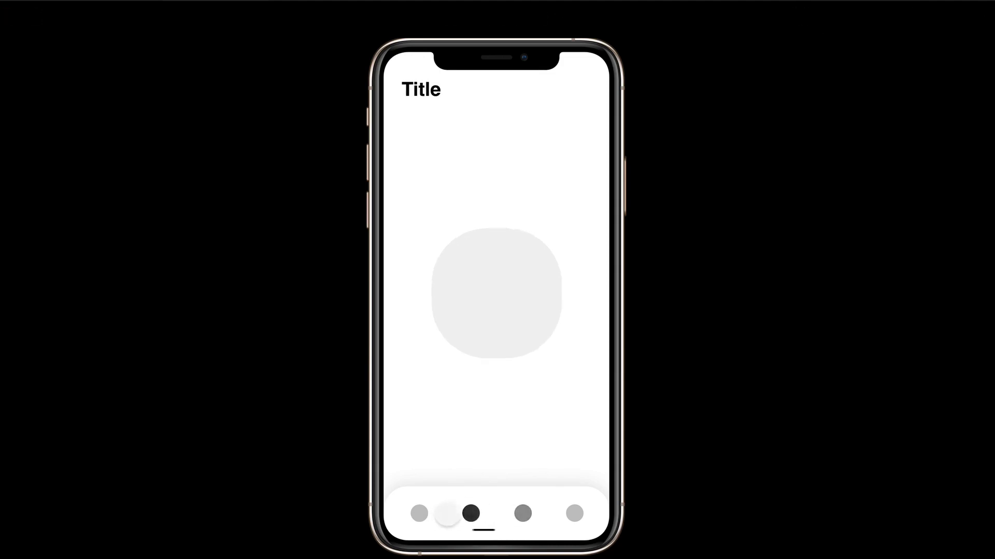
left_click(522, 512)
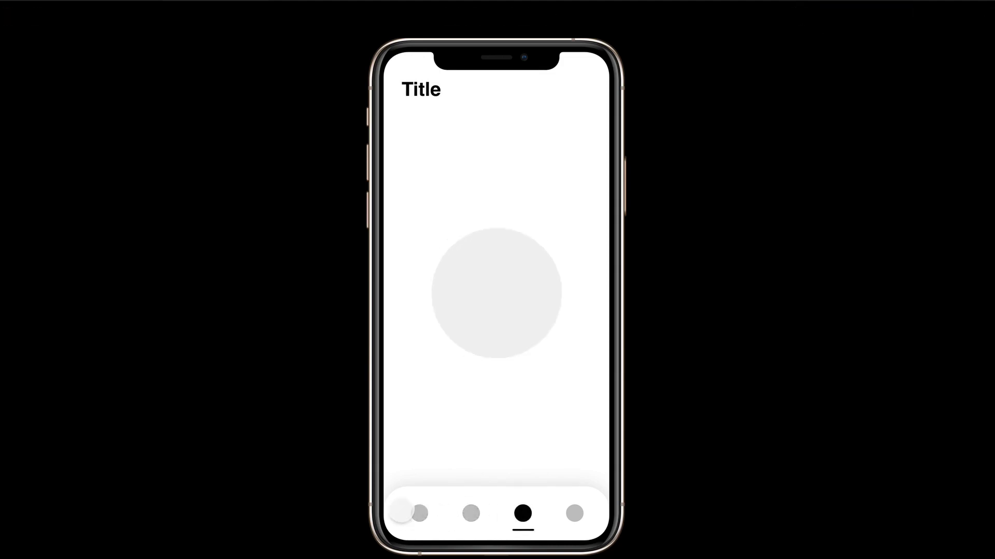
left_click(403, 515)
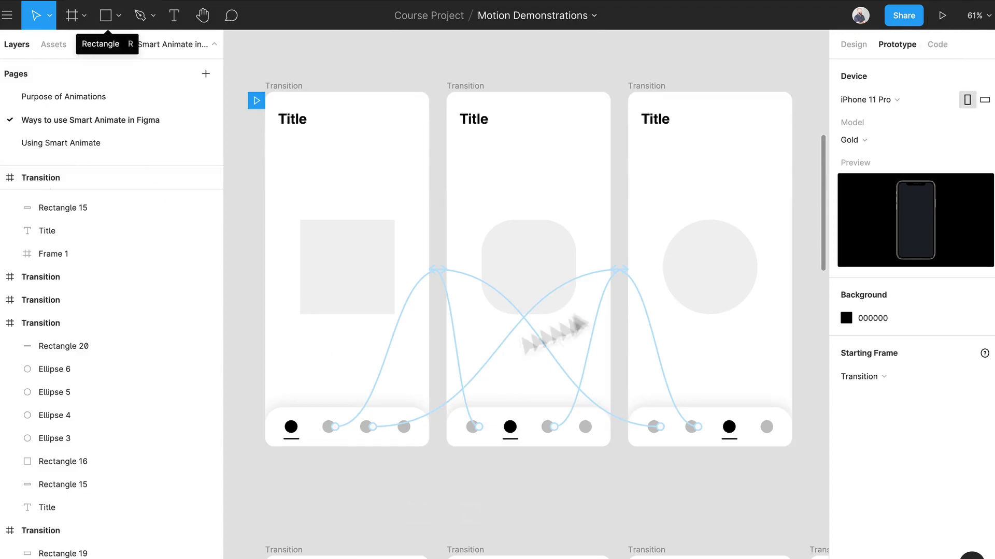
Rename the rounded square layer in the second Transition frame as "square 2".
left_click(512, 254)
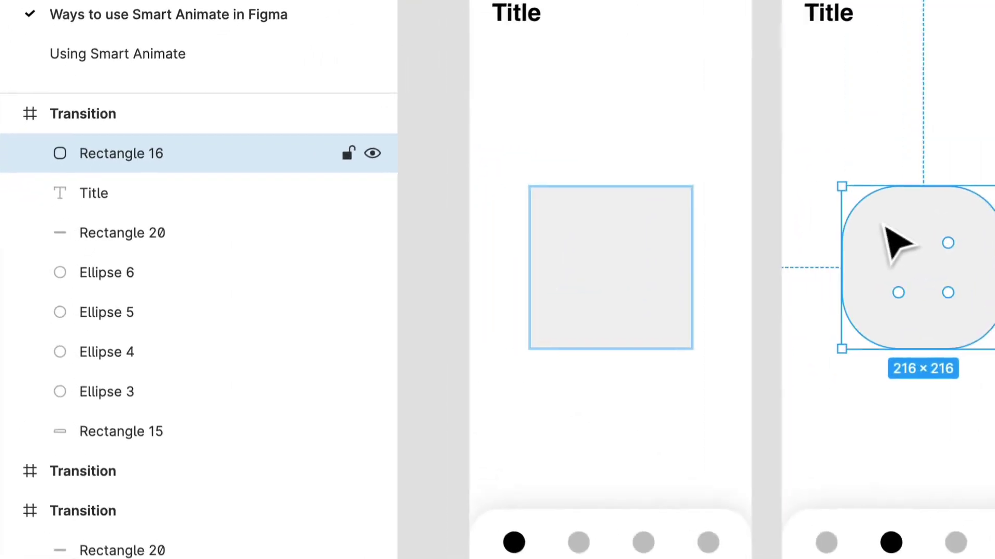
key("ctrl+r")
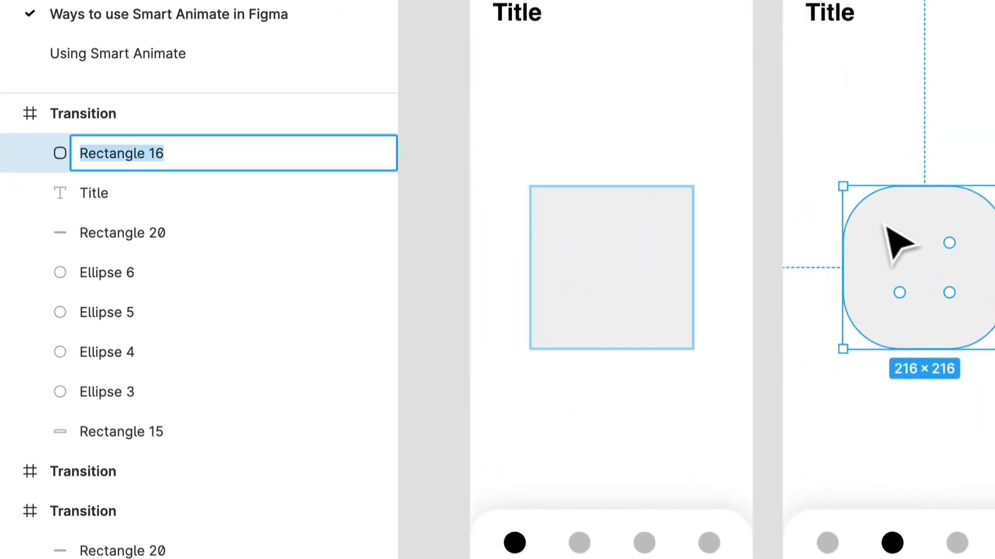
type("squar")
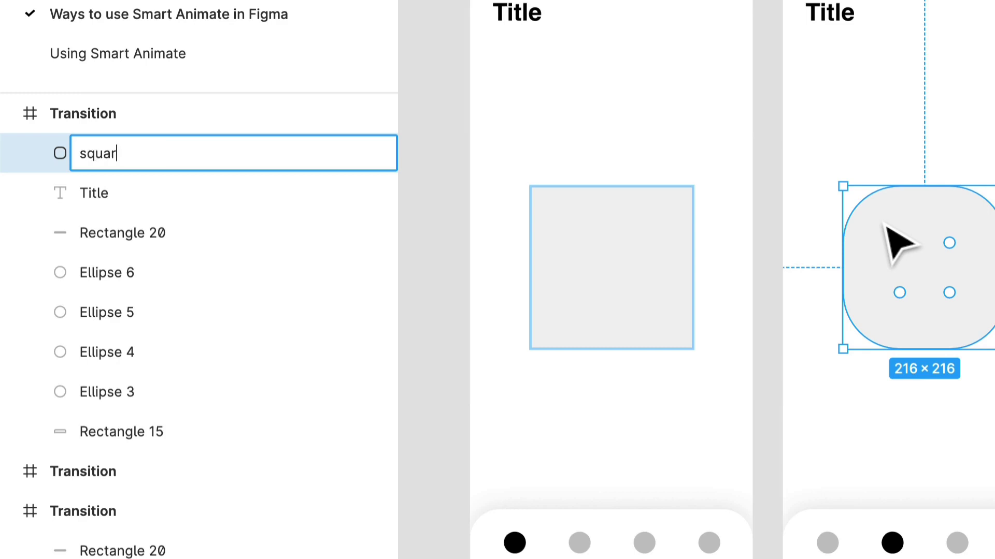
type("e 2")
key("Return")
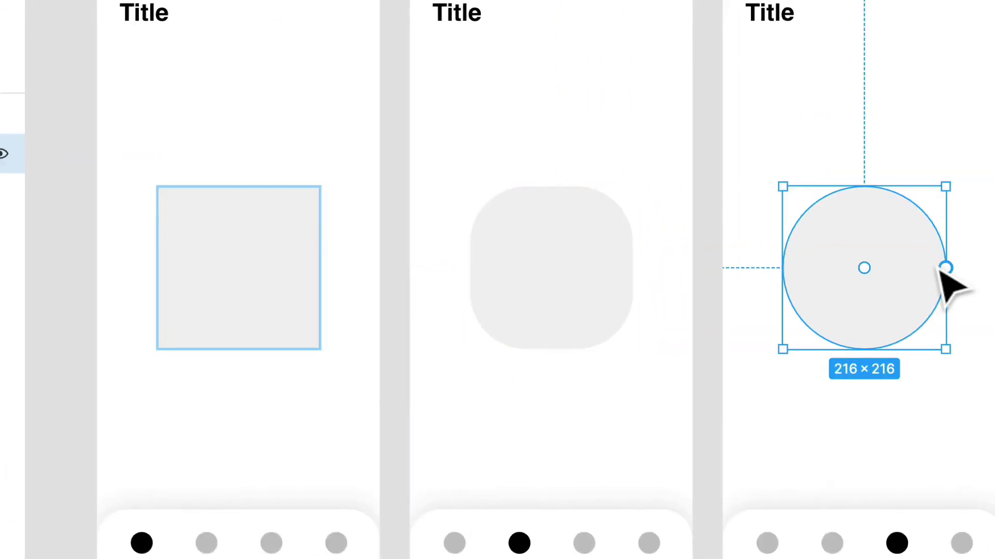
Rename the third frame's circle layer as "circle 3" and the first frame's square layer as "square 1".
type("circle 3")
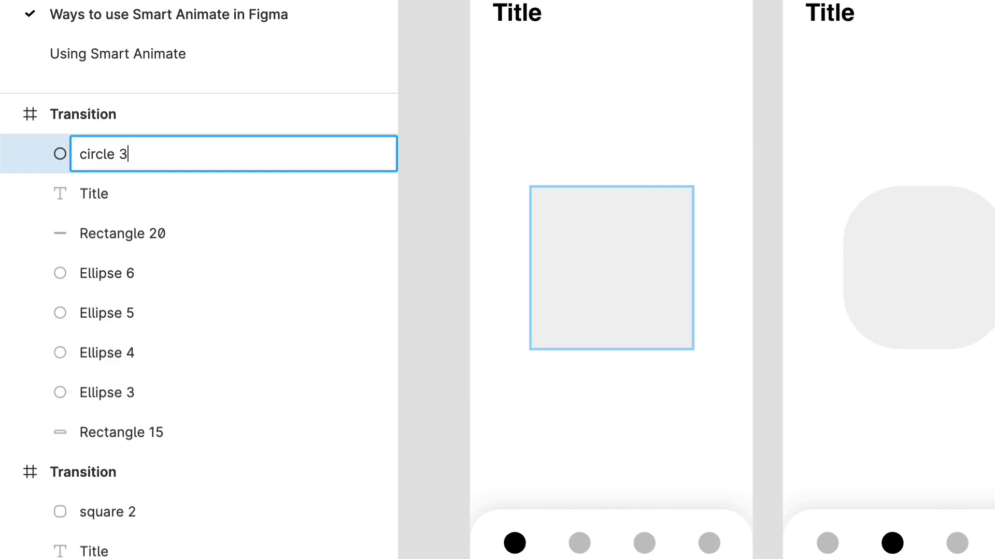
key("Return")
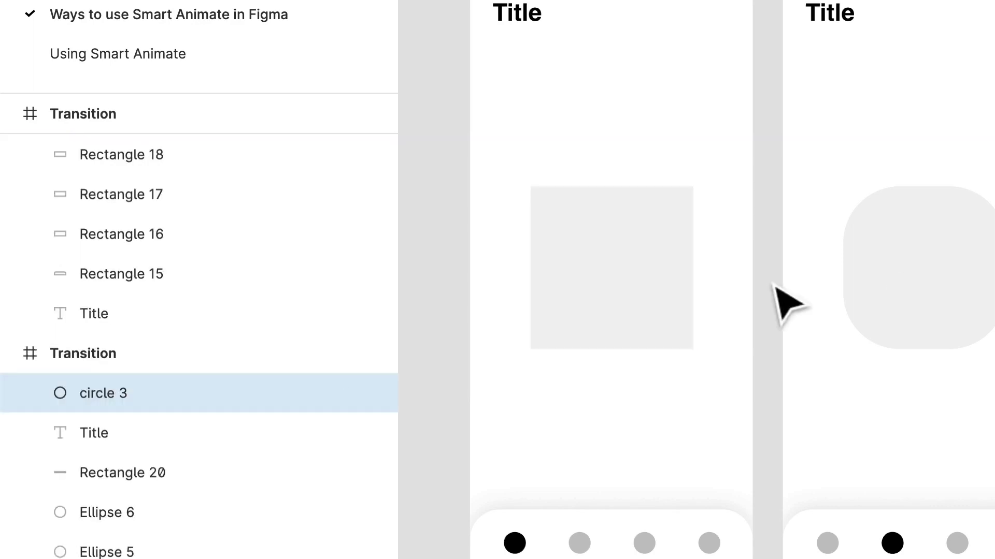
left_click(603, 293)
key("ctrl+r")
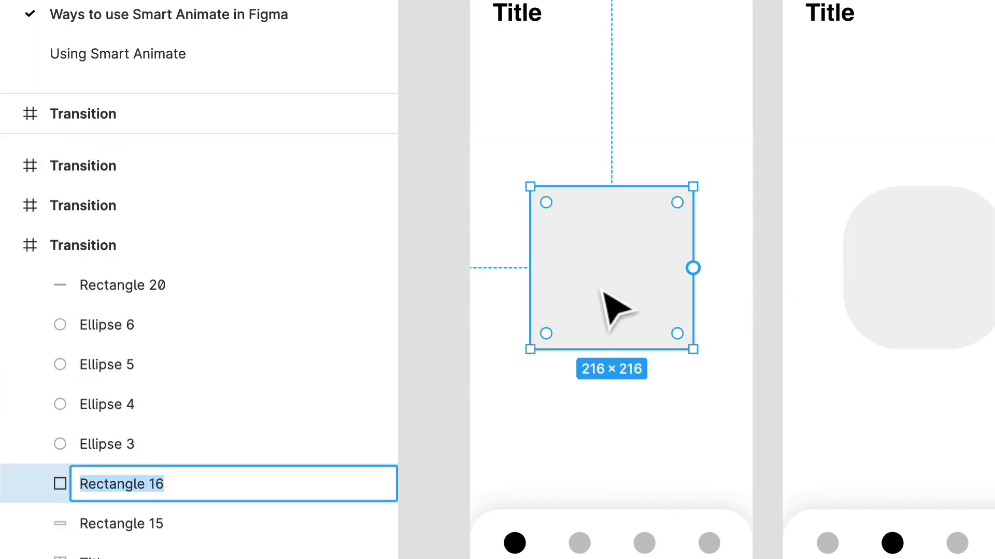
type("square 1")
key("Return")
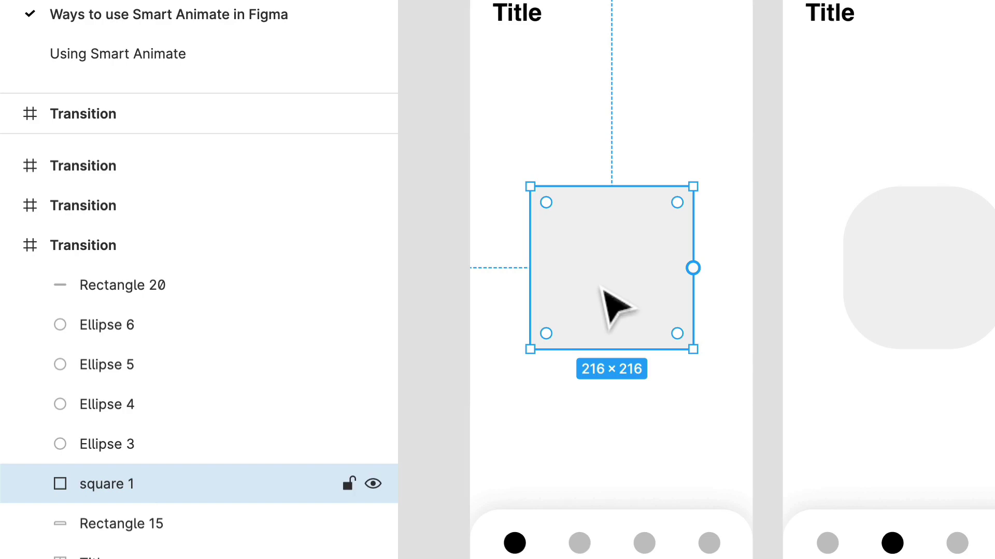
Change the title text in the first Transition frame to "Square".
left_click(865, 525)
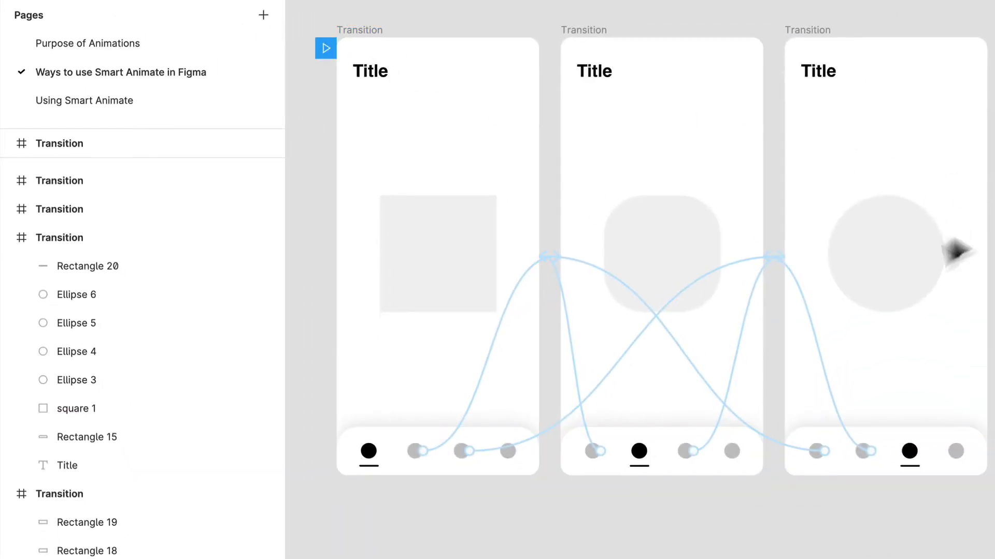
left_click(385, 78)
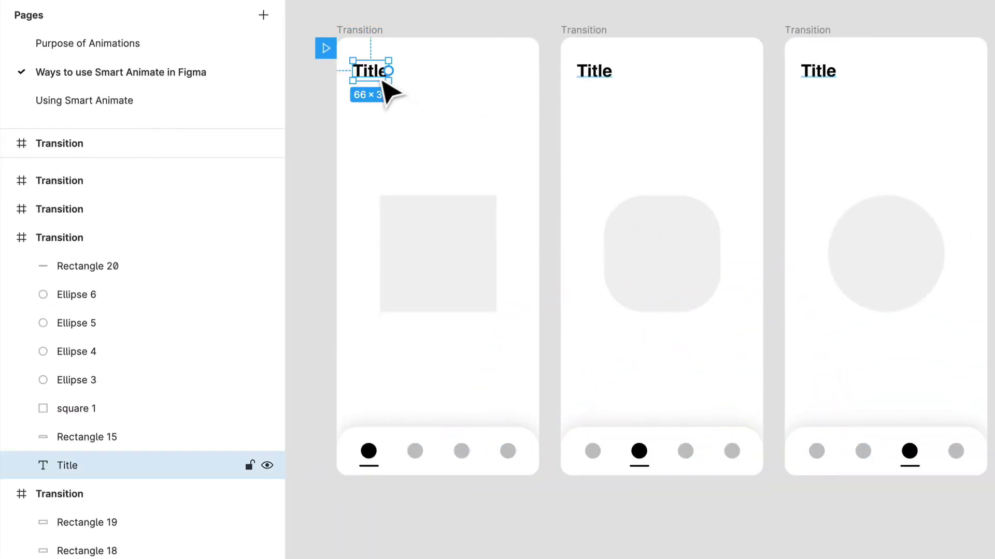
double_click(374, 72)
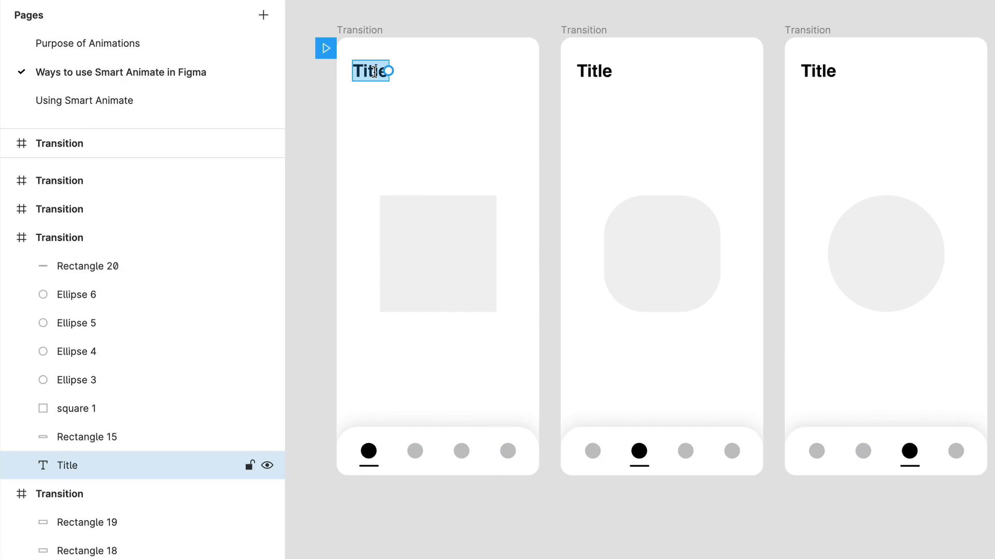
type("SQ")
key("BackSpace")
type("quare")
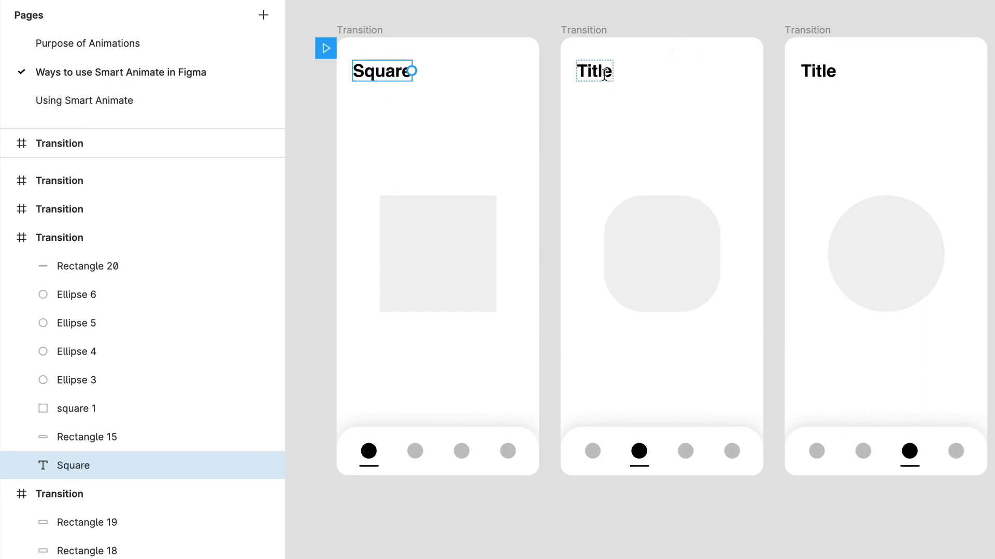
Change the second frame's title text to "Rounded Square" and the third frame's title text to "Circle".
double_click(605, 74)
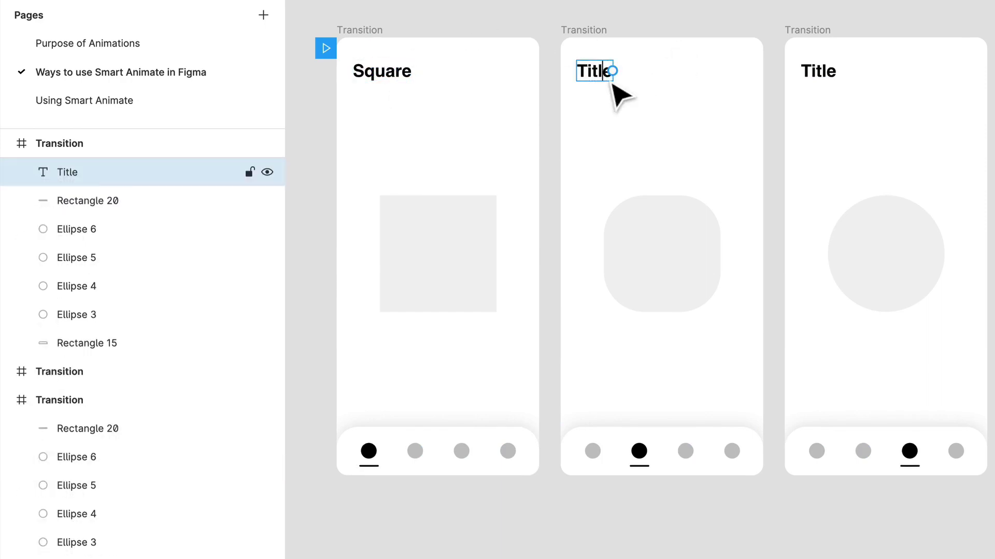
type("Rounded Square")
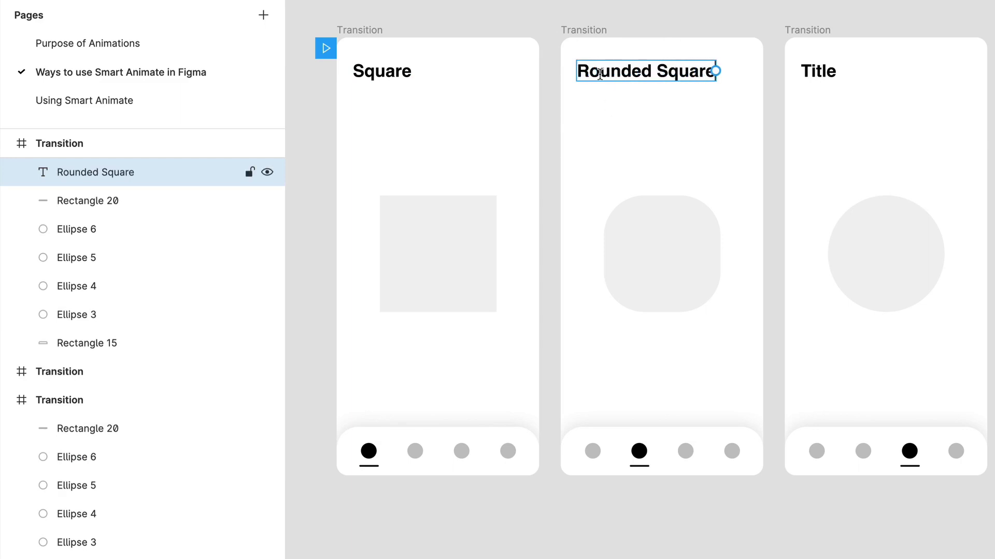
double_click(832, 74)
type("Circ")
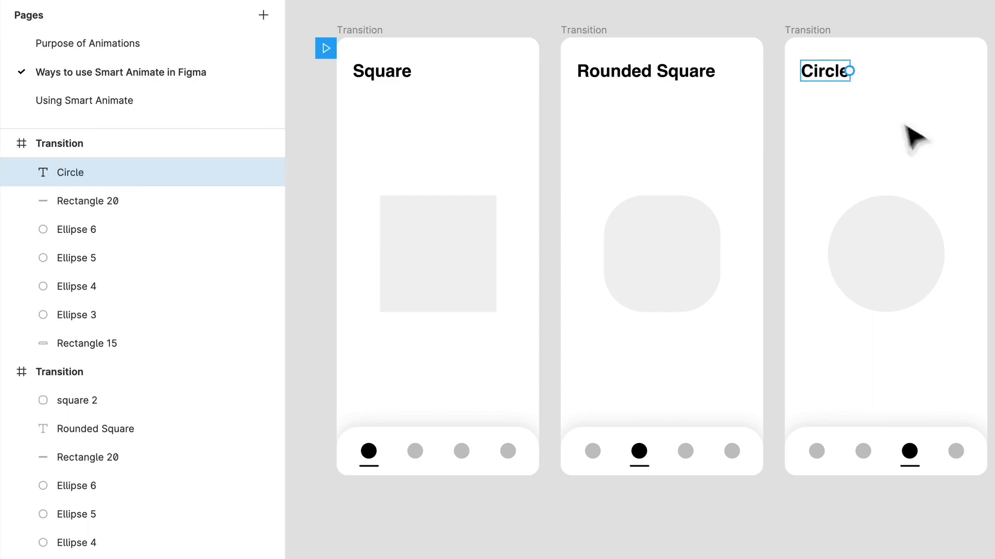
left_click(907, 129)
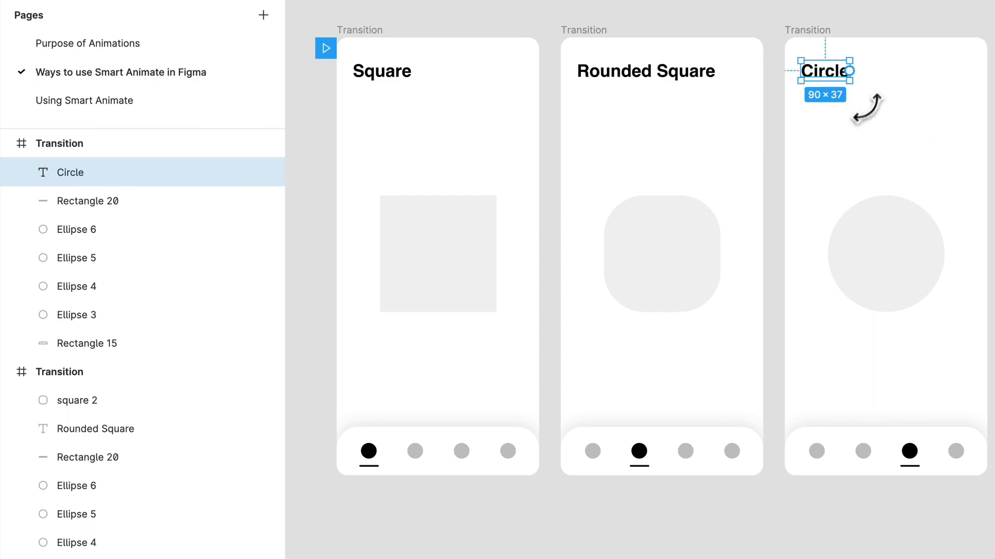
left_click(865, 133)
Batch rename the three frames' title layers to "Text" followed by an ascending number starting from 1.
left_click(834, 80)
left_click(697, 78, "shift")
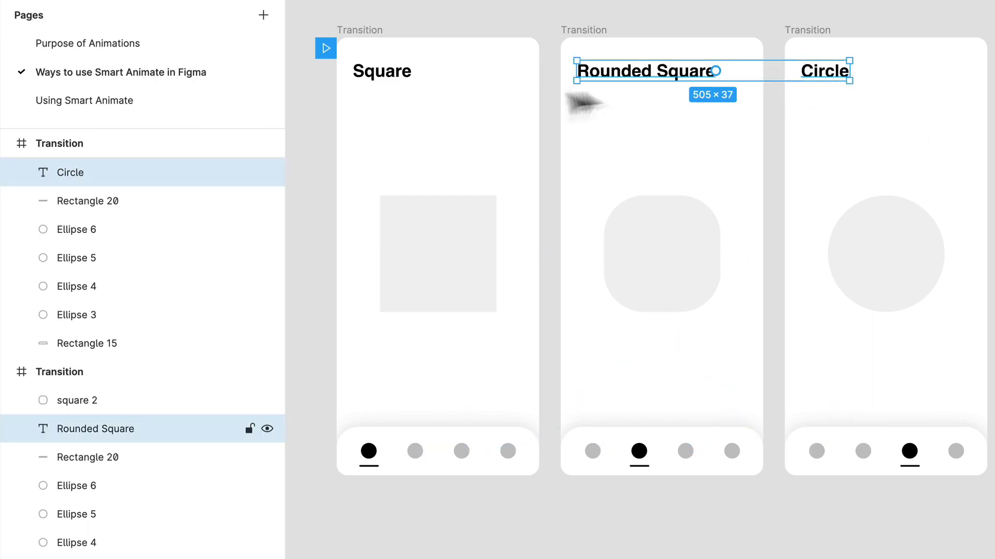
left_click(397, 78, "shift")
key("super+r")
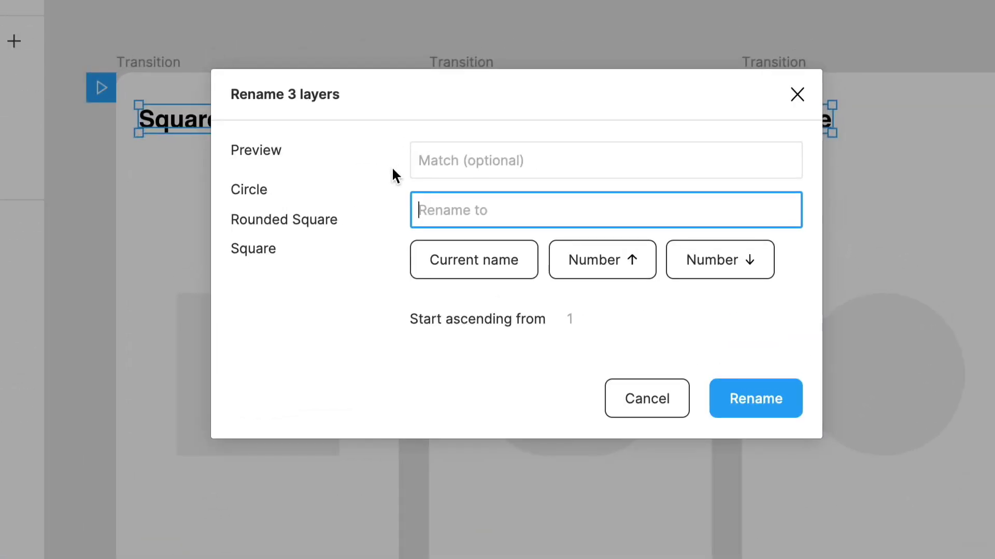
type("Text")
left_click(612, 265)
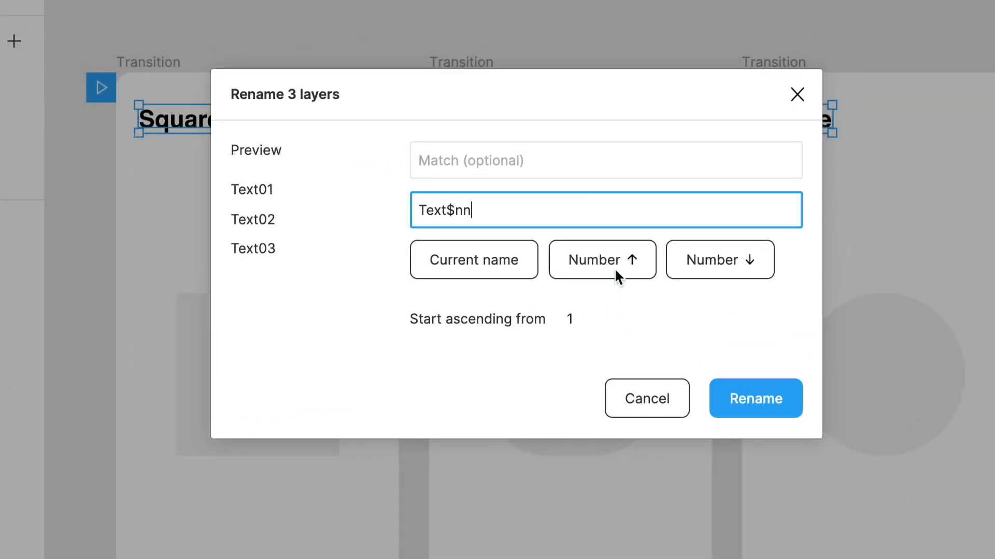
left_click(789, 415)
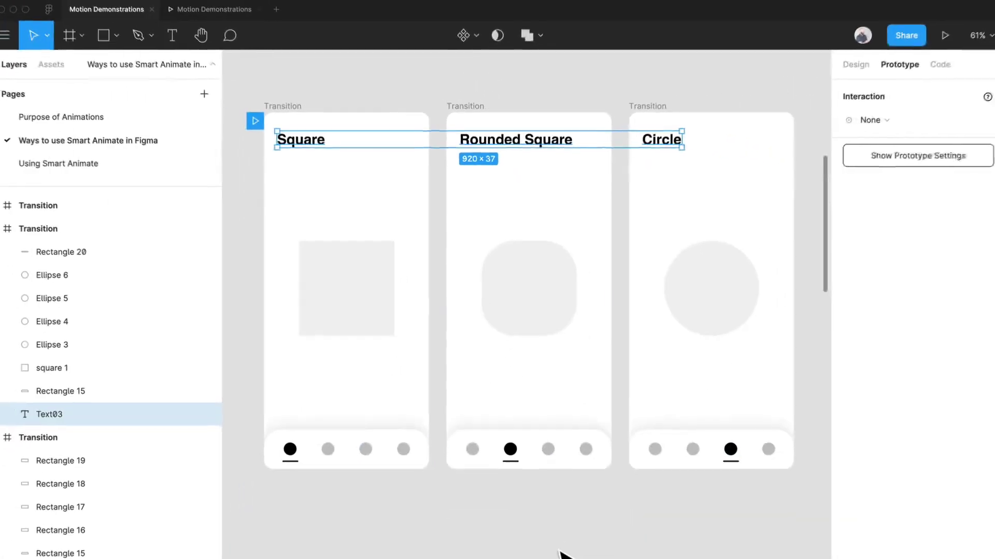
left_click(560, 551)
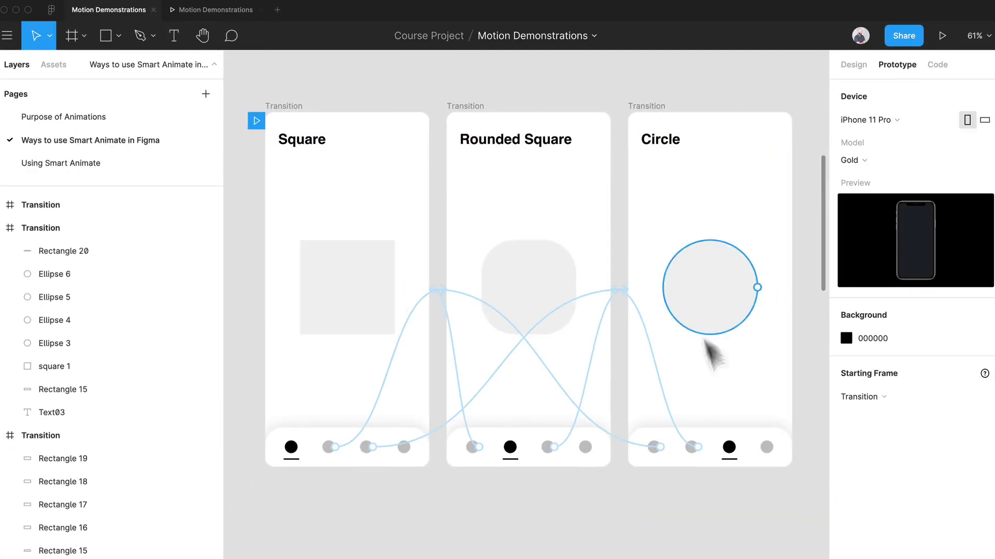
left_click(730, 297)
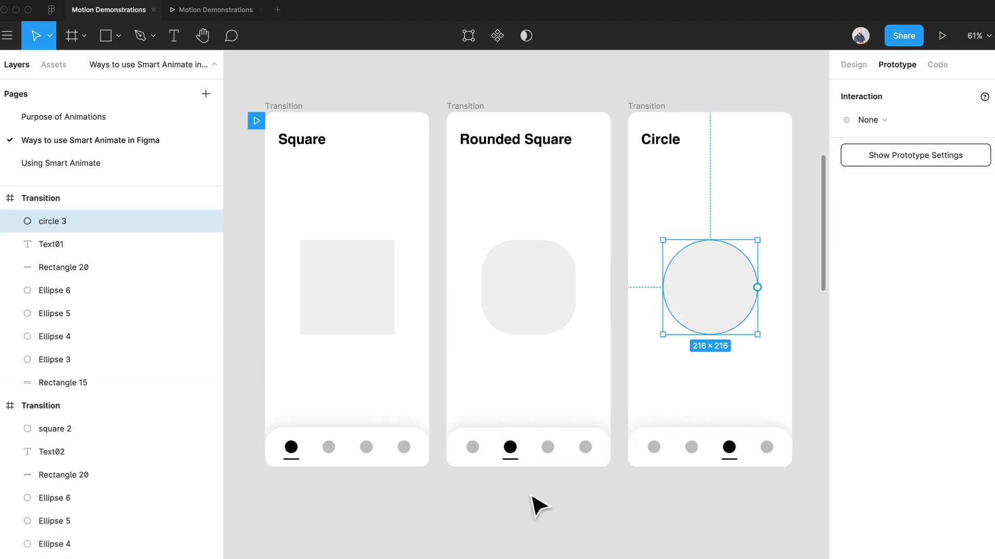
left_click(534, 505)
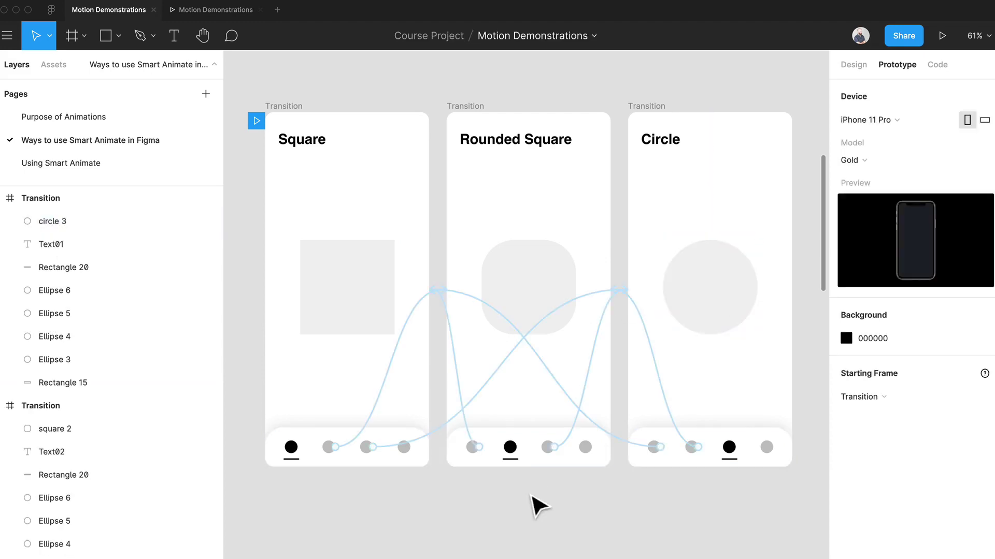
Preview the prototype from its start and switch repeatedly between the first three tab bar dots to examine the Push transitions.
left_click(210, 11)
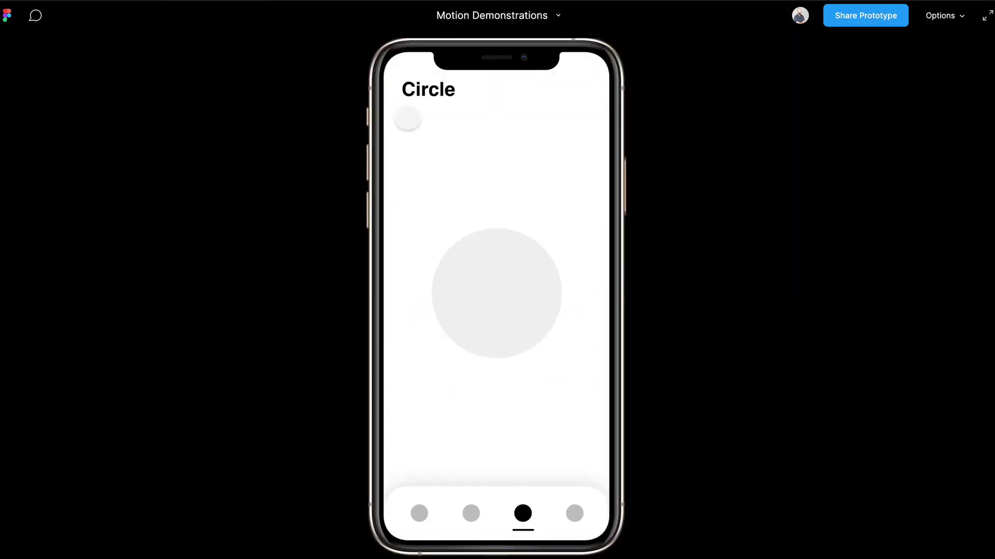
key("r")
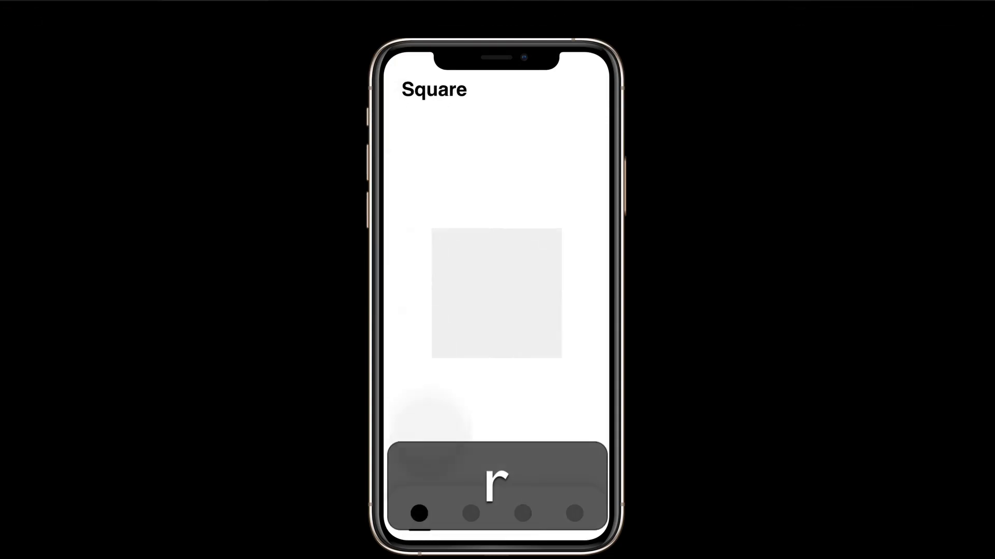
left_click(470, 513)
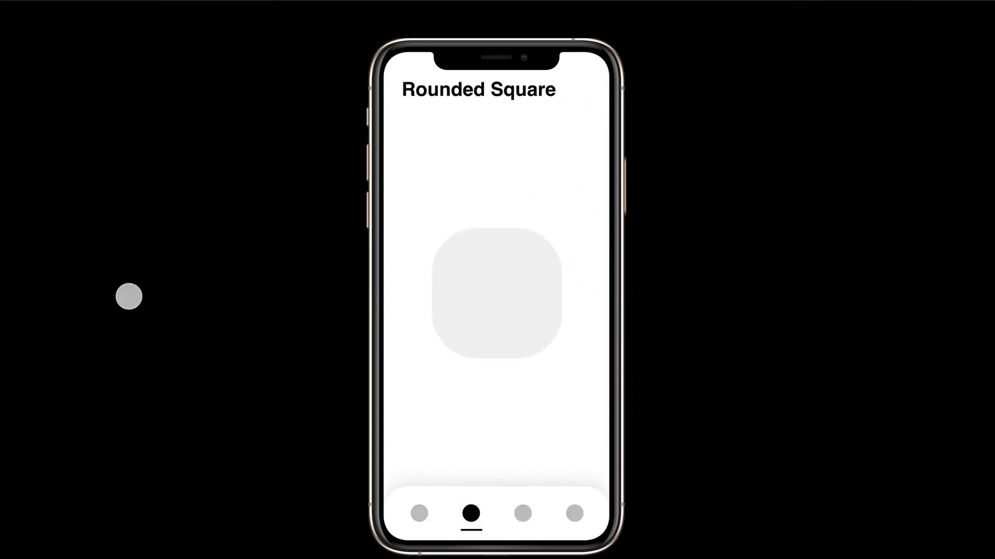
left_click(522, 514)
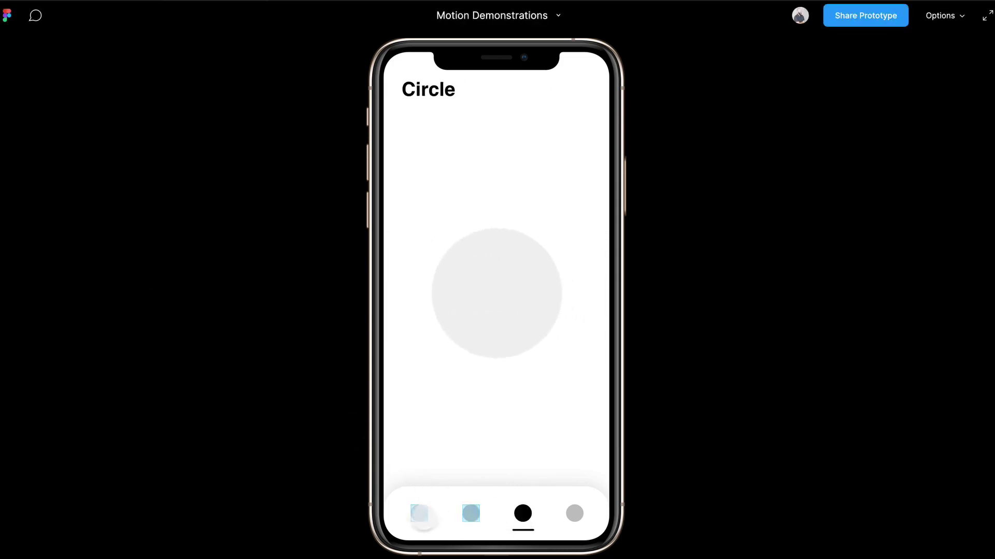
left_click(419, 514)
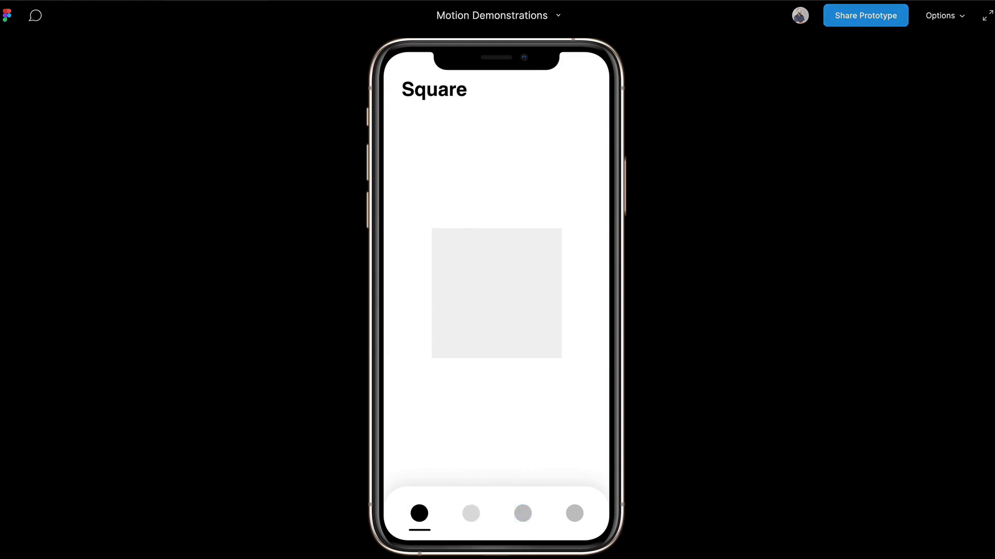
left_click(471, 513)
left_click(521, 515)
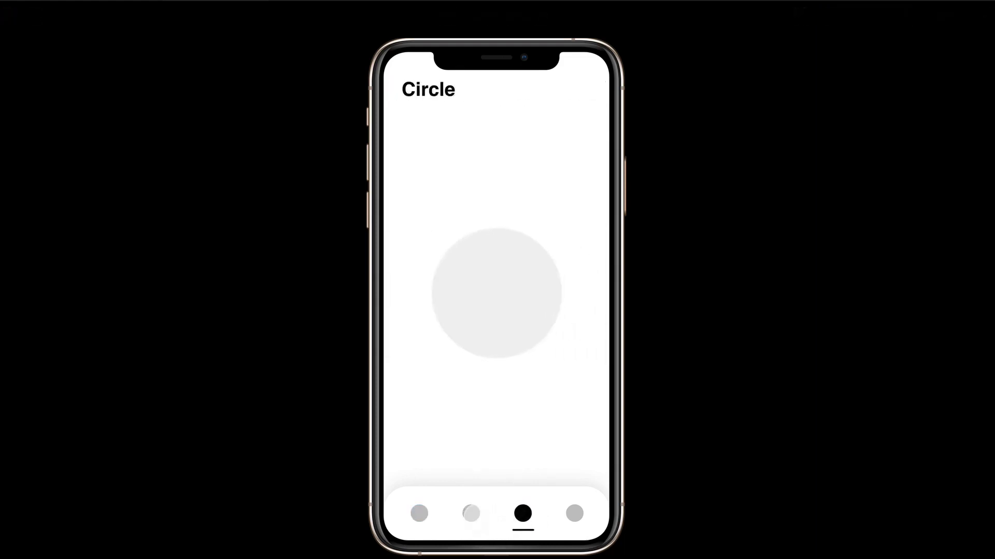
left_click(472, 514)
left_click(520, 514)
left_click(522, 513)
left_click(471, 513)
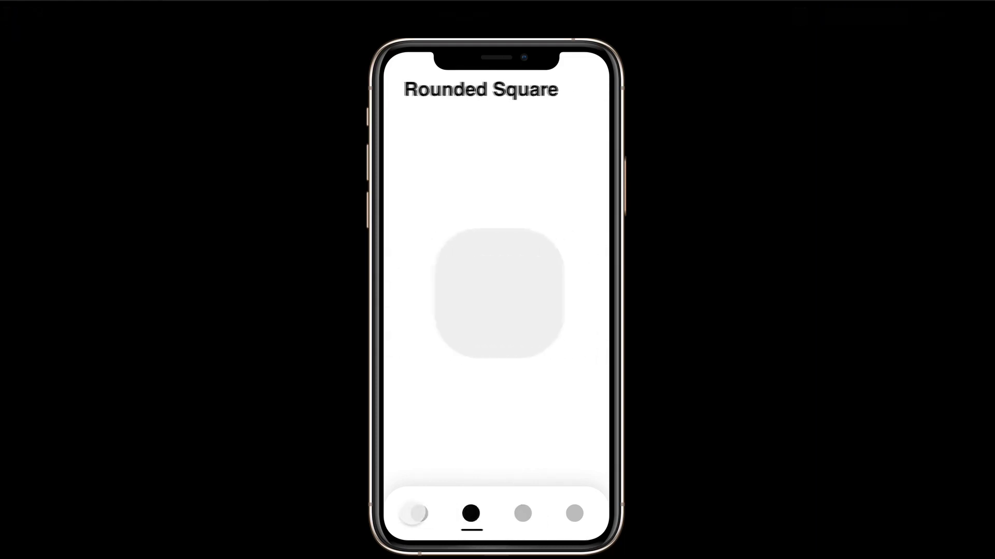
left_click(419, 514)
left_click(522, 513)
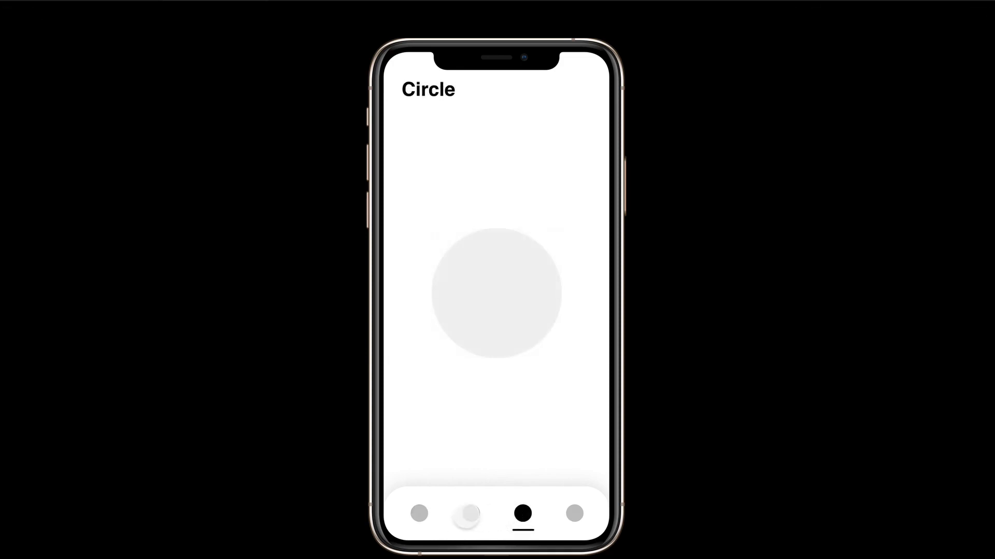
left_click(471, 513)
left_click(428, 513)
left_click(427, 514)
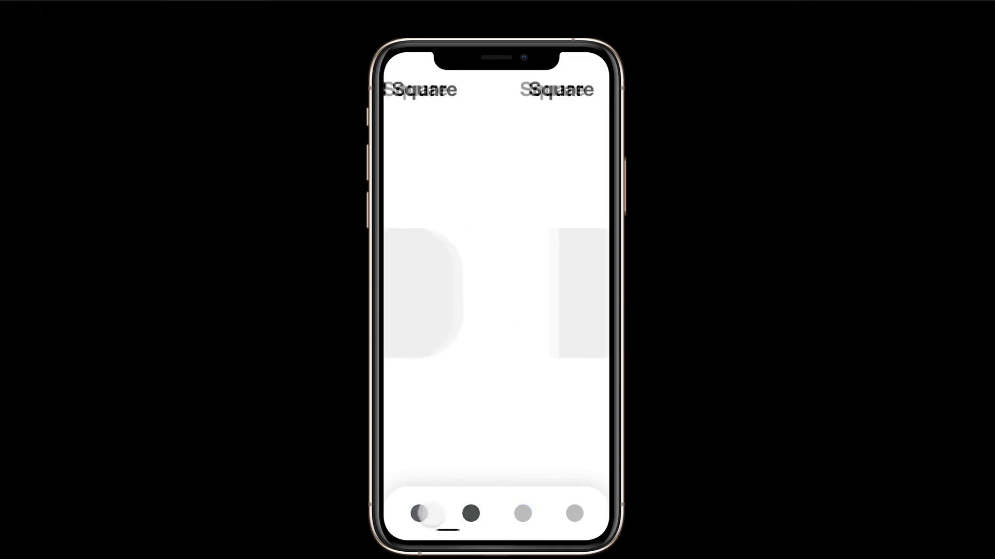
left_click(521, 513)
Return to the design file and link the second dot in the lower row's first frame to its second frame with Smart Animate, 500ms.
left_click(112, 12)
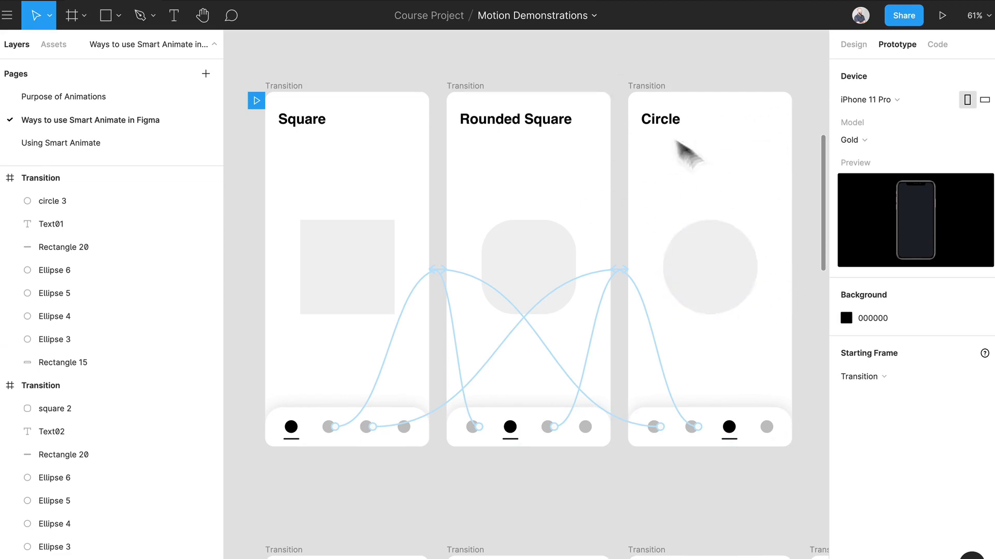
left_click_drag(560, 436, 550, 122)
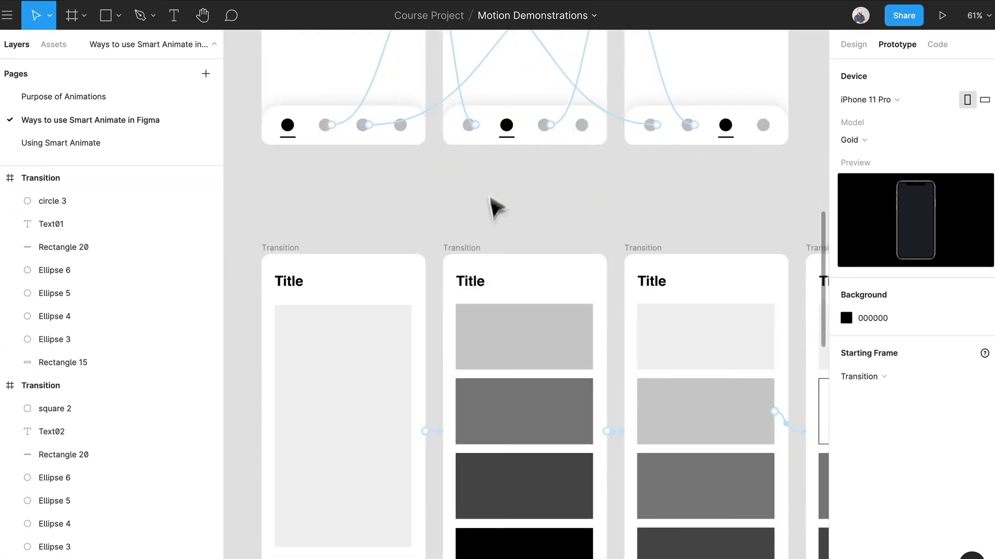
left_click_drag(495, 207, 691, 477)
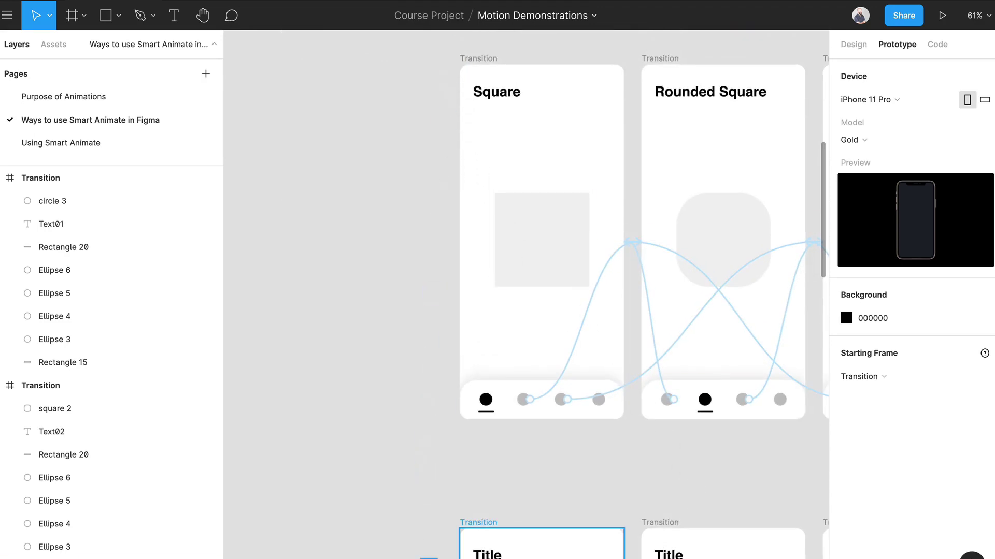
scroll(546, 525, "down", 8)
left_click_drag(613, 457, 399, 414)
scroll(404, 422, "down", 2)
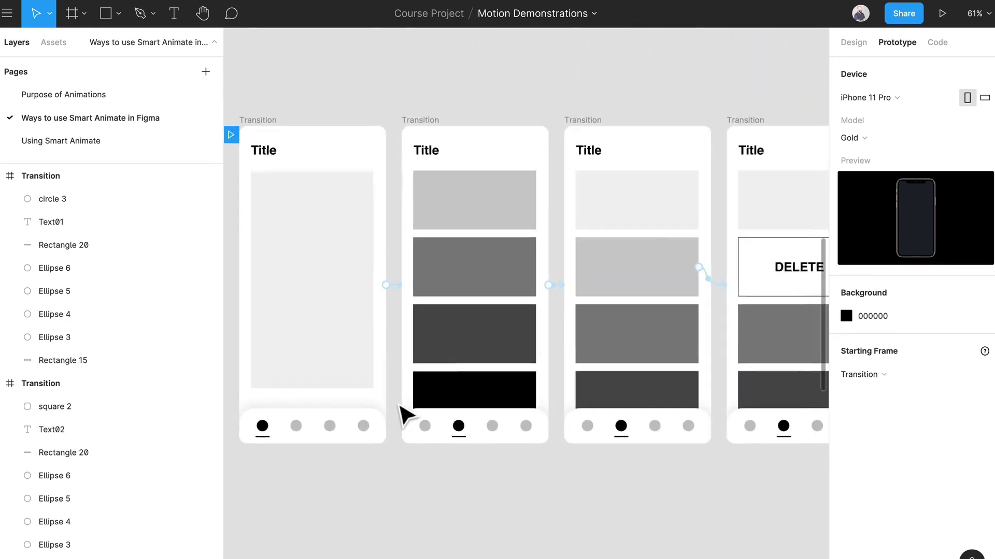
left_click_drag(393, 293, 375, 331)
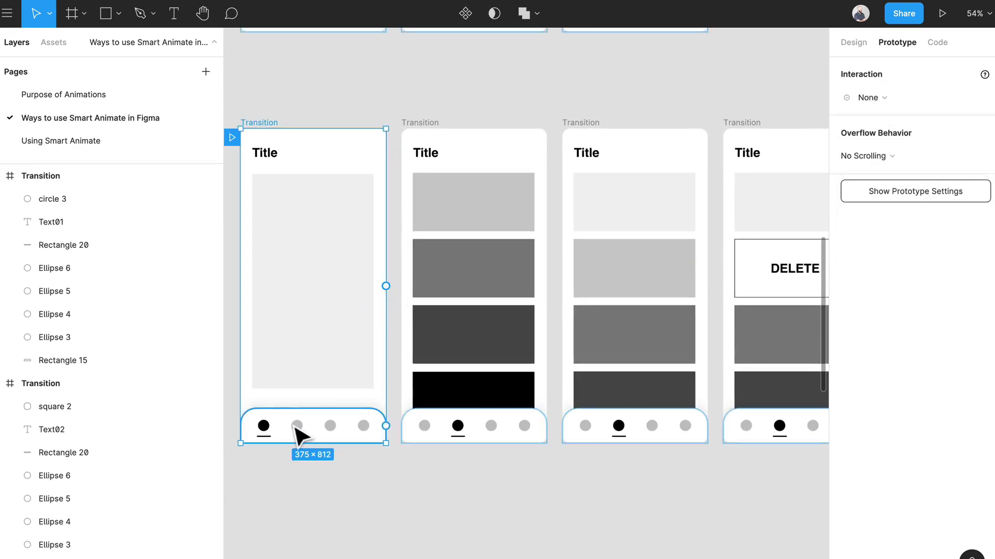
left_click(297, 425)
left_click_drag(303, 425, 441, 396)
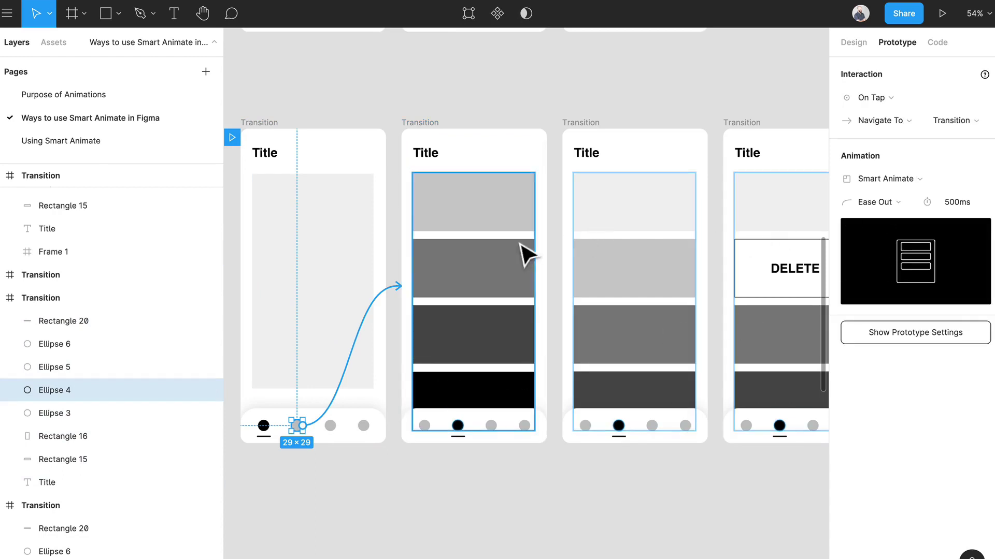
left_click(548, 518)
left_click(305, 433)
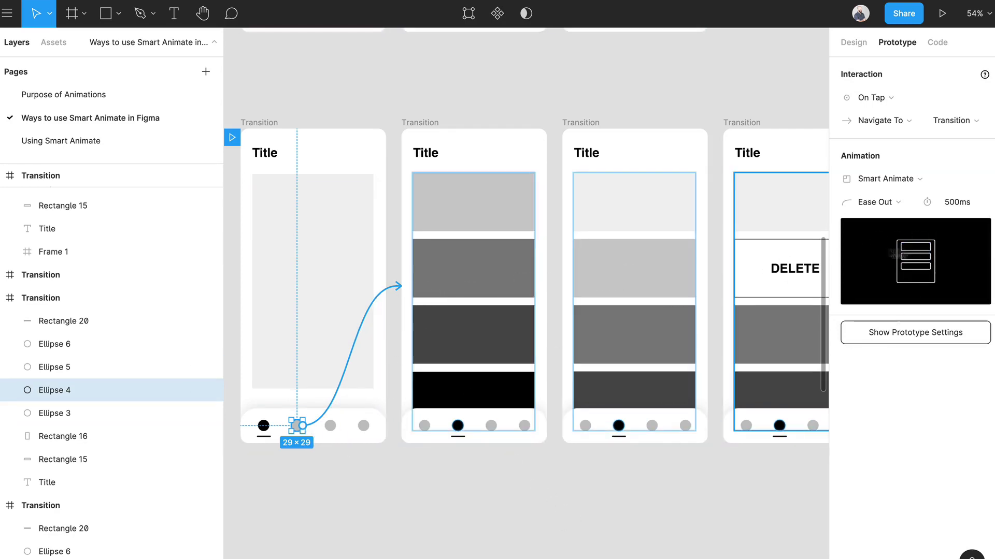
left_click(380, 486)
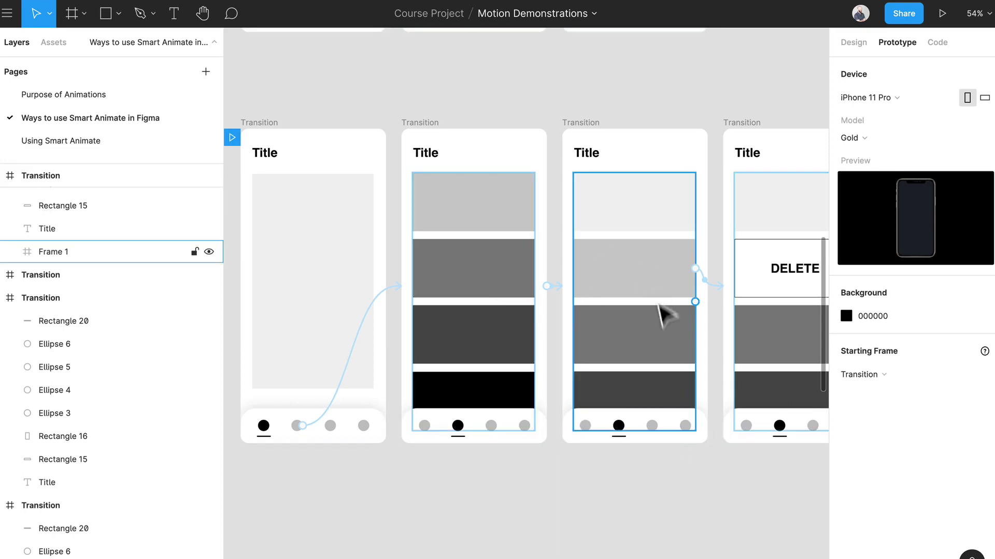
Select the lower row's second Transition frame and examine the After Delay trigger and Smart Animate settings of its connection.
left_click_drag(738, 324, 577, 345)
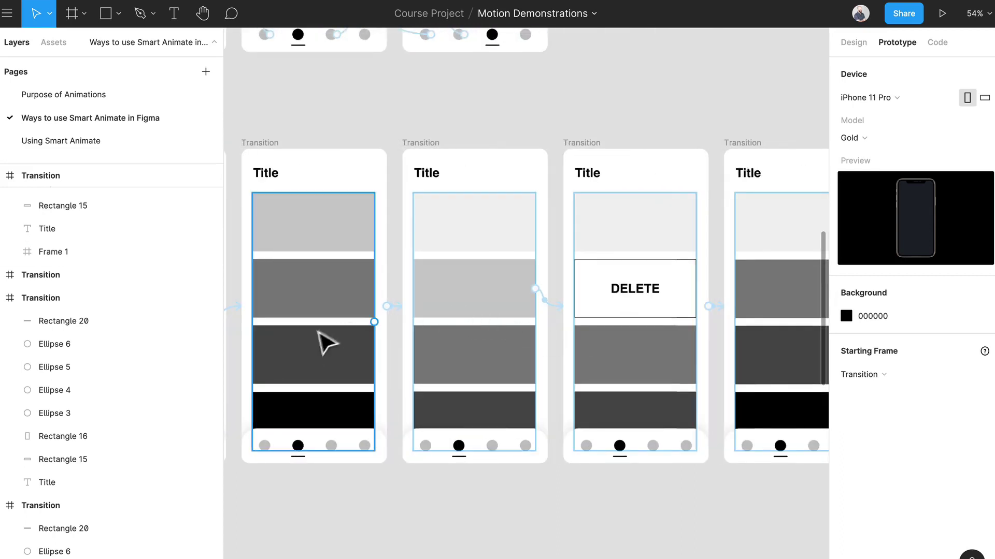
left_click_drag(462, 356, 528, 339)
left_click(423, 283)
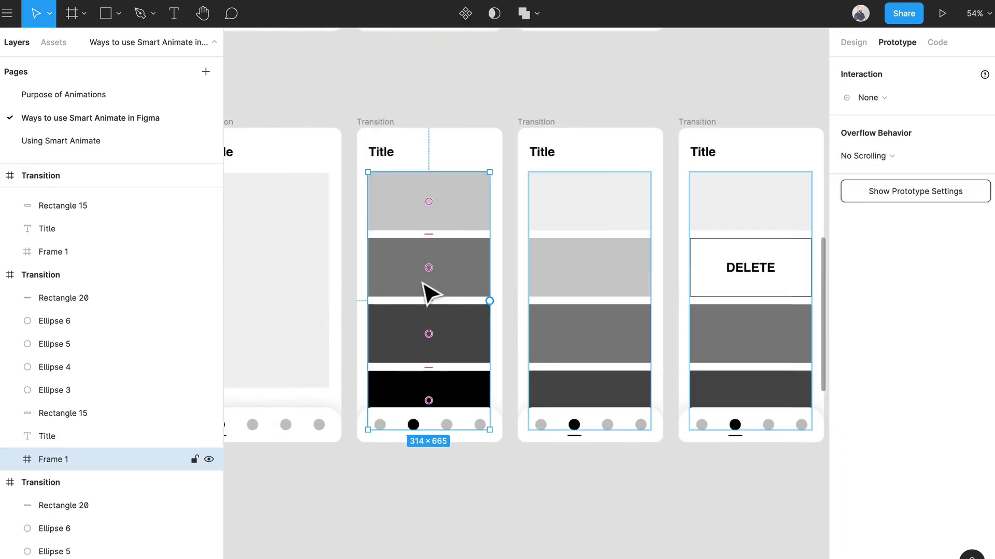
left_click(386, 138)
left_click_drag(382, 402, 513, 375)
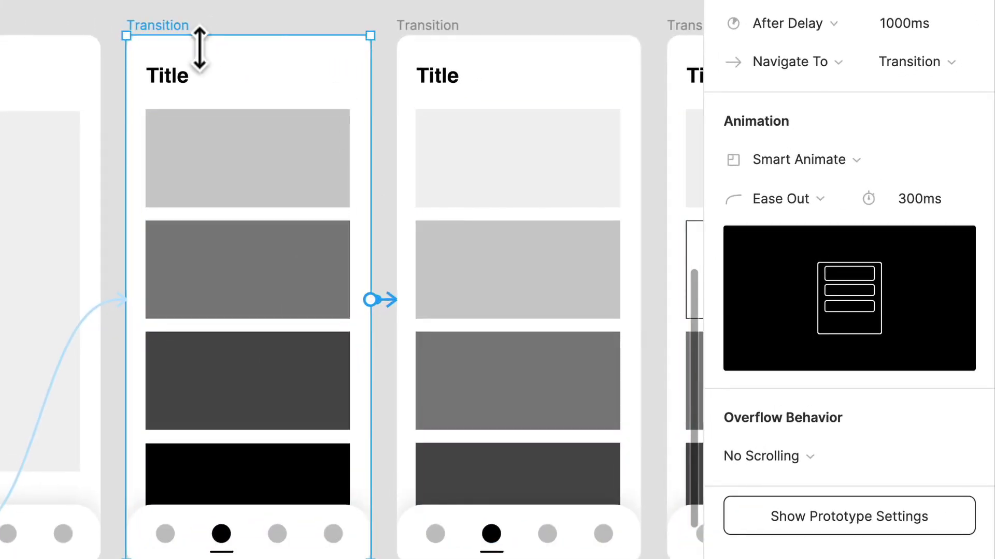
Check the trigger choices for the selected frame's connection, keeping After Delay.
left_click(781, 27)
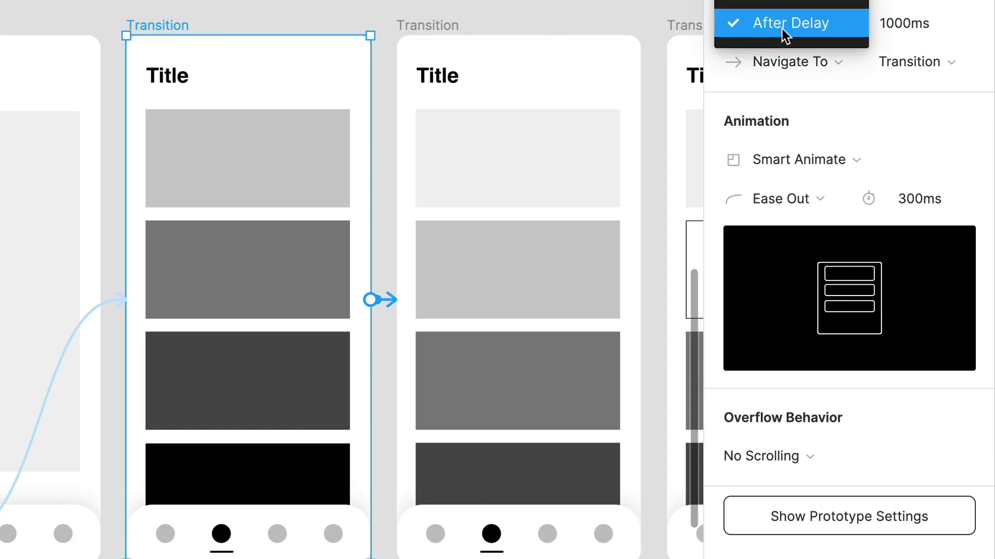
left_click(781, 29)
left_click(781, 27)
left_click(782, 29)
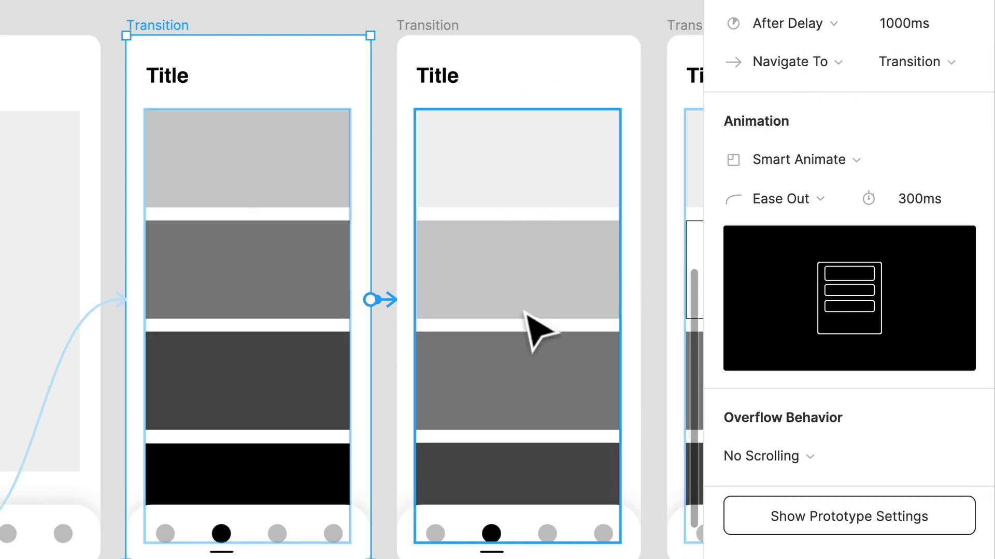
Inspect the On Drag connection of the third frame's second card and the After Delay connection of the DELETE frame.
left_click_drag(533, 328, 355, 333)
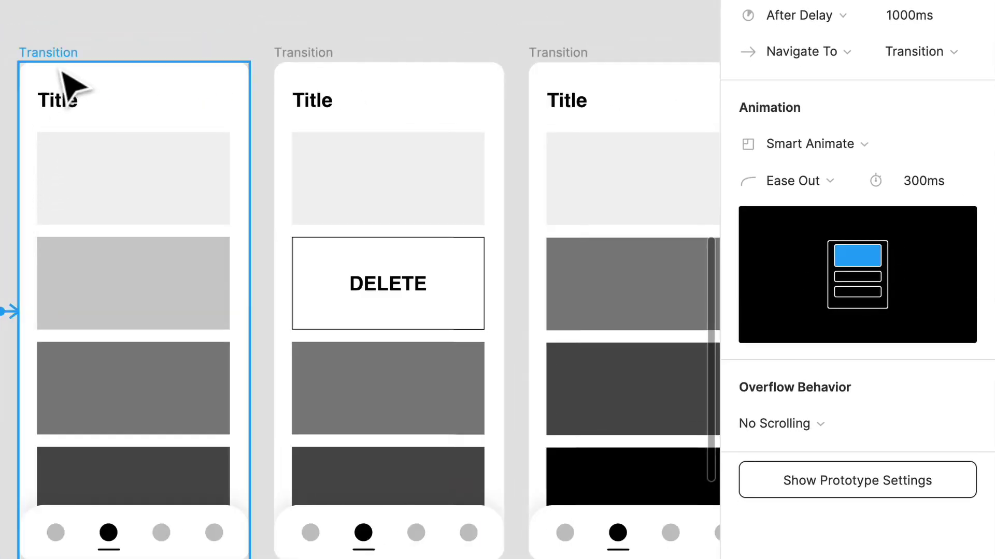
left_click(62, 75)
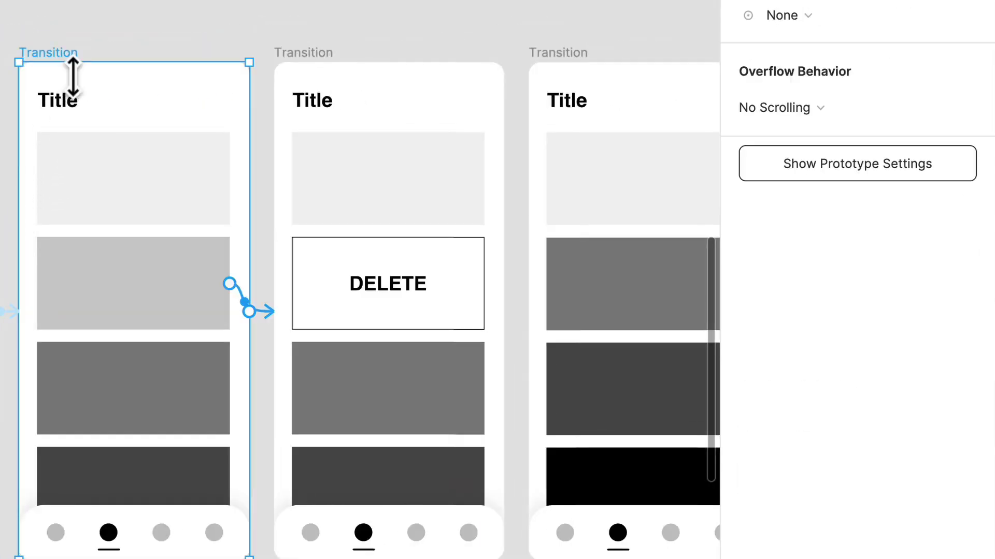
left_click(164, 326)
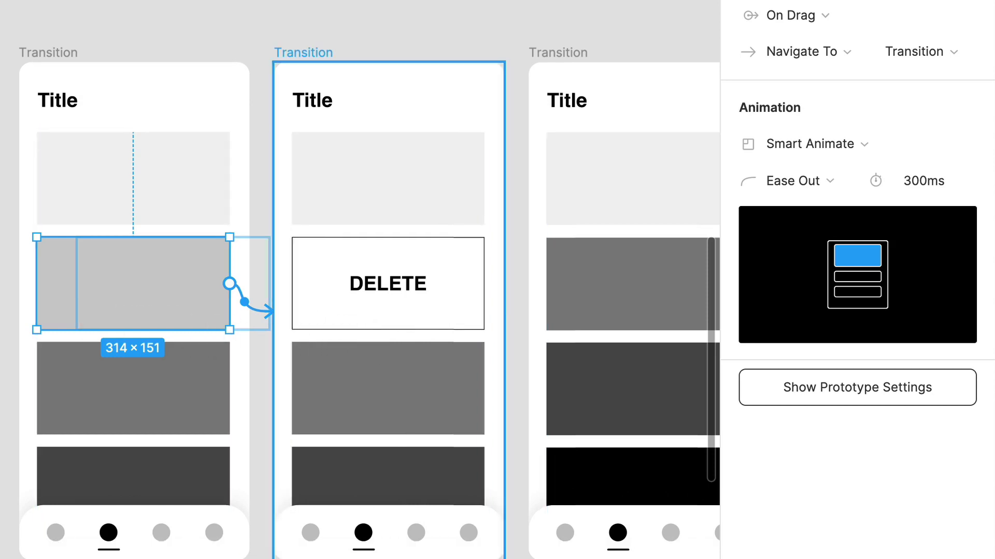
left_click(304, 52)
left_click_drag(510, 424, 333, 405)
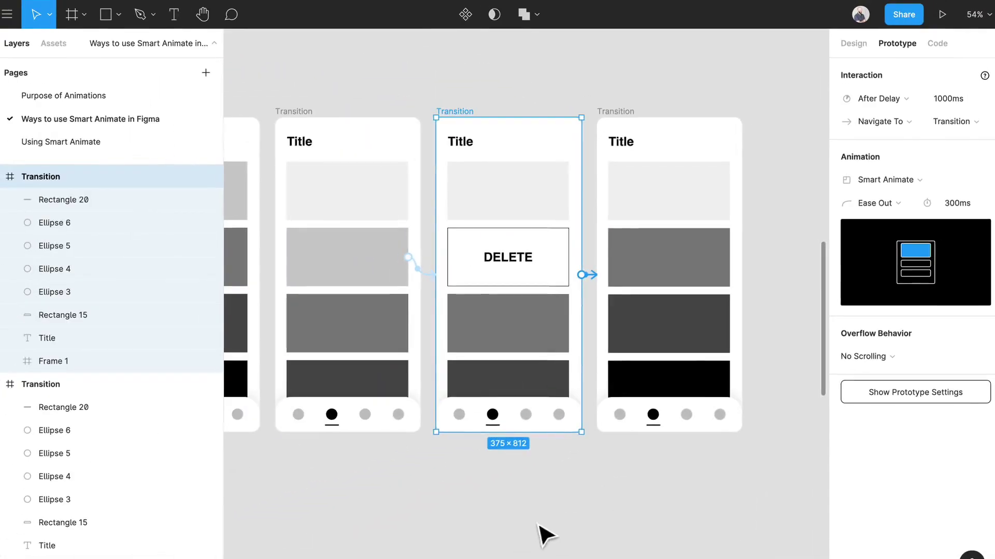
left_click(544, 536)
left_click_drag(461, 477, 591, 516)
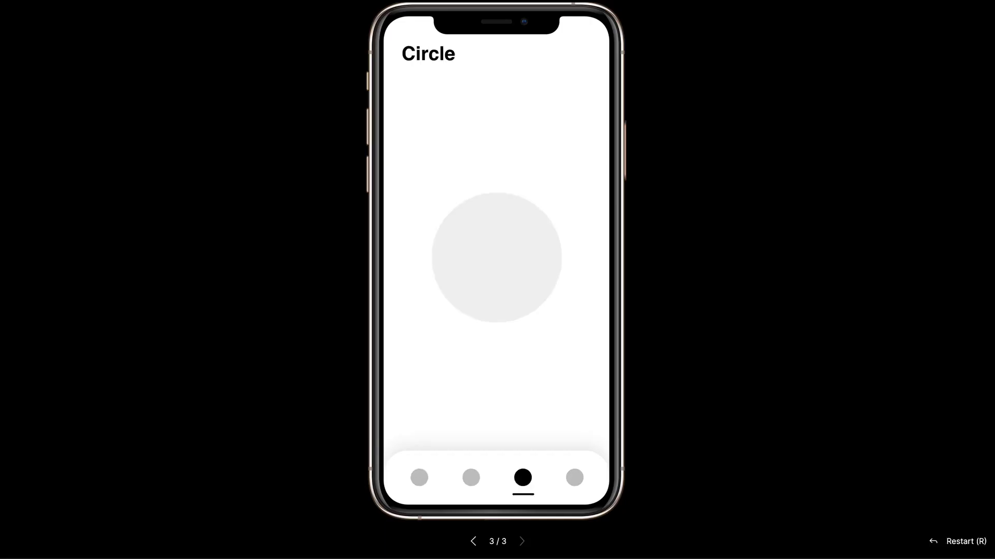
Preview the prototype, open the list through the second tab bar dot, and swipe the second card left to test the delete sequence.
left_click(942, 14)
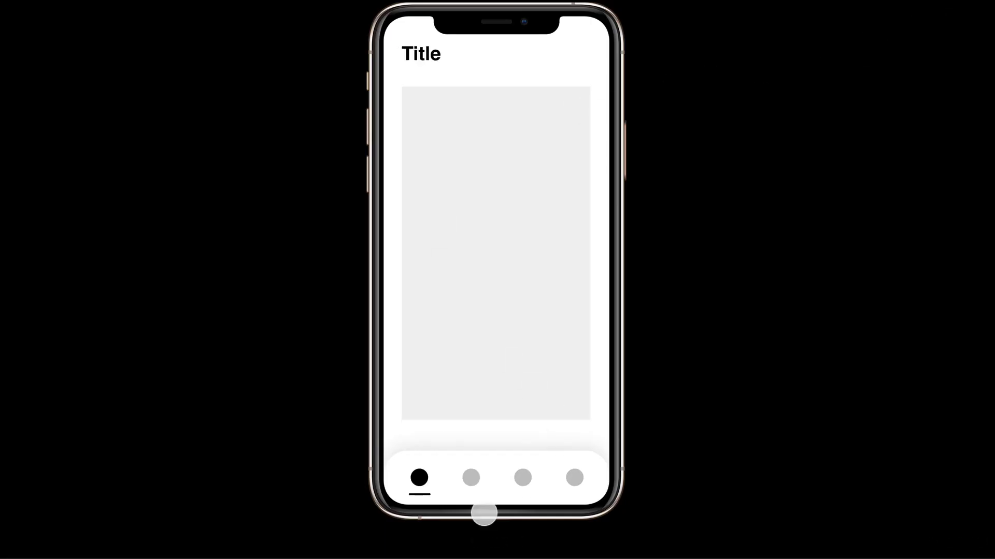
left_click(469, 479)
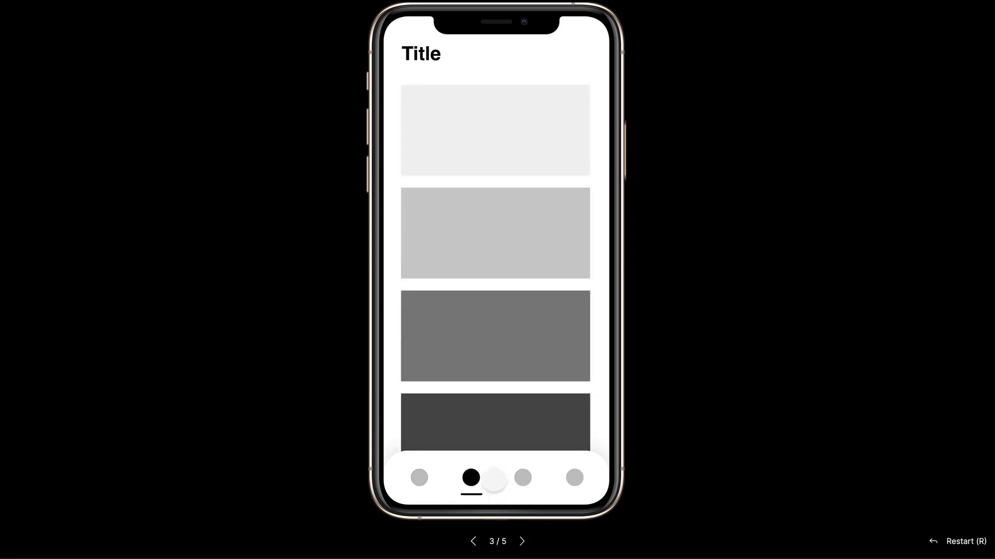
key("r")
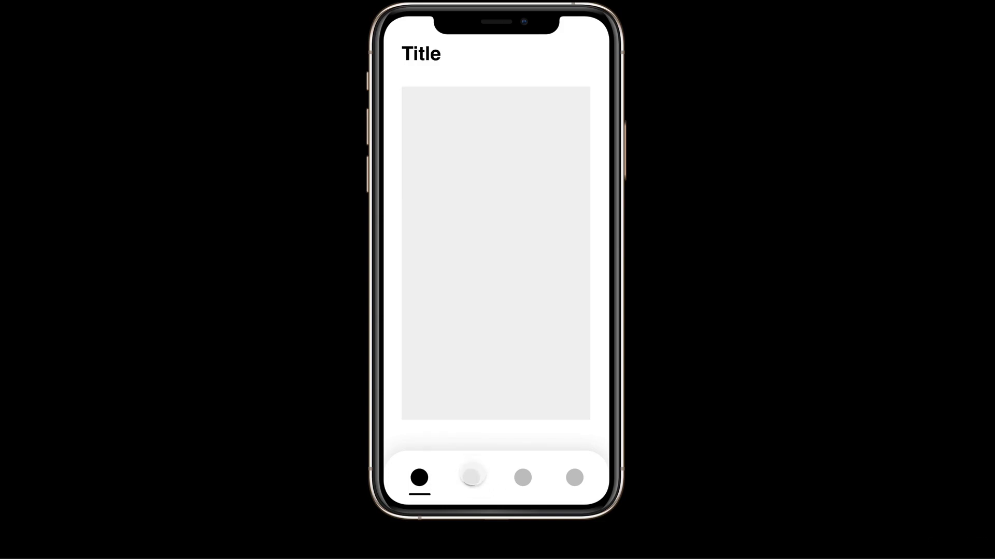
left_click(470, 476)
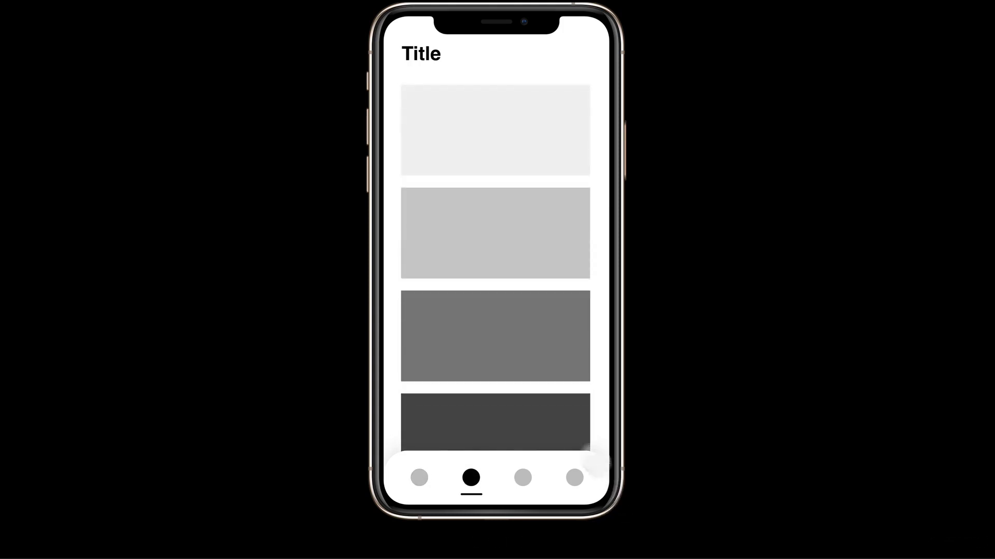
left_click_drag(526, 253, 473, 260)
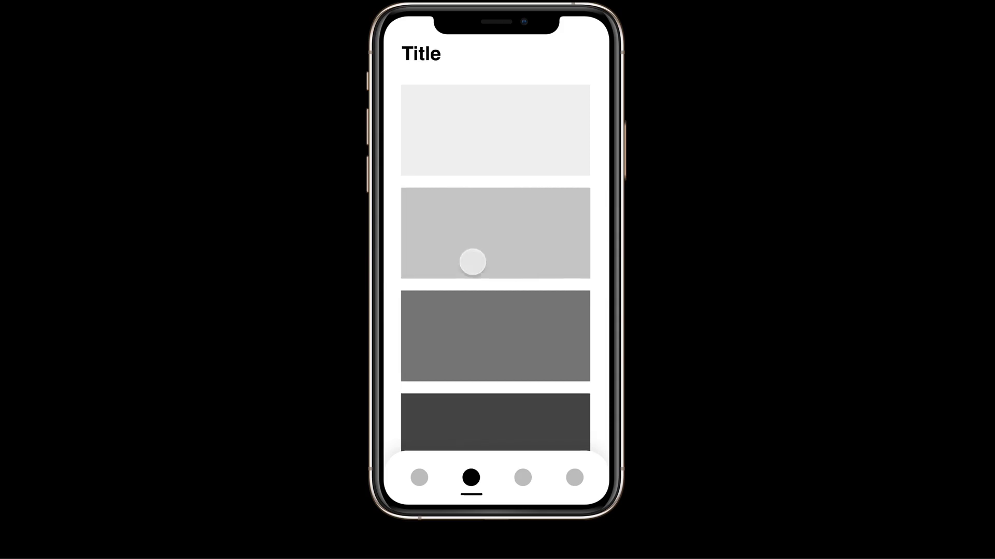
left_click_drag(575, 260, 549, 245)
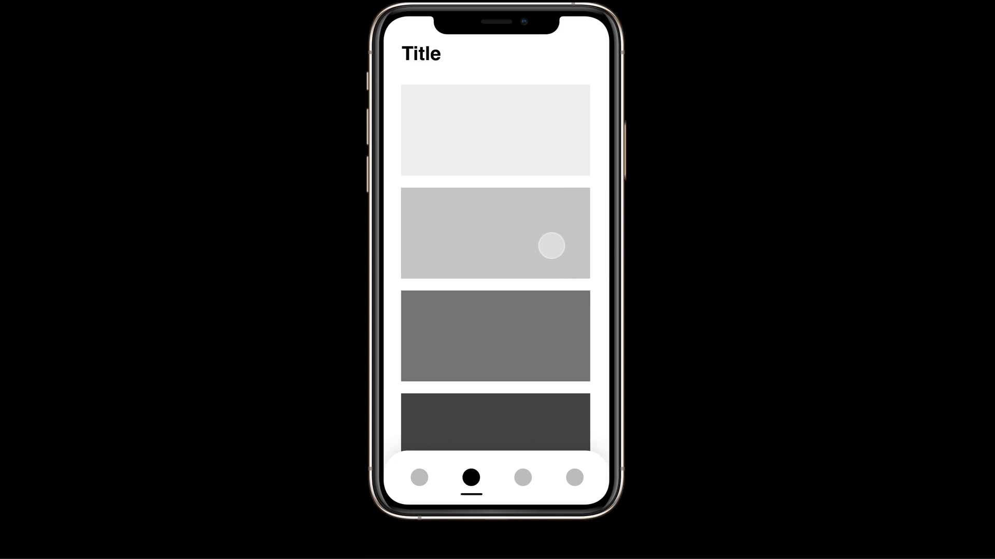
left_click_drag(555, 245, 4, 207)
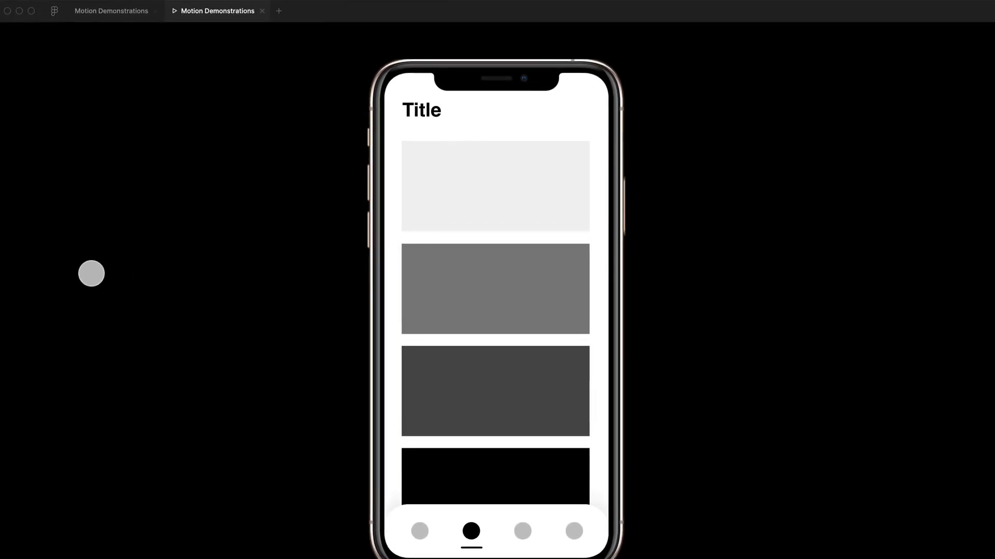
Return to the design file and set the After Delay time of the DELETE frame's connection to 500 ms.
left_click(111, 11)
left_click_drag(642, 363, 515, 321)
left_click(393, 147)
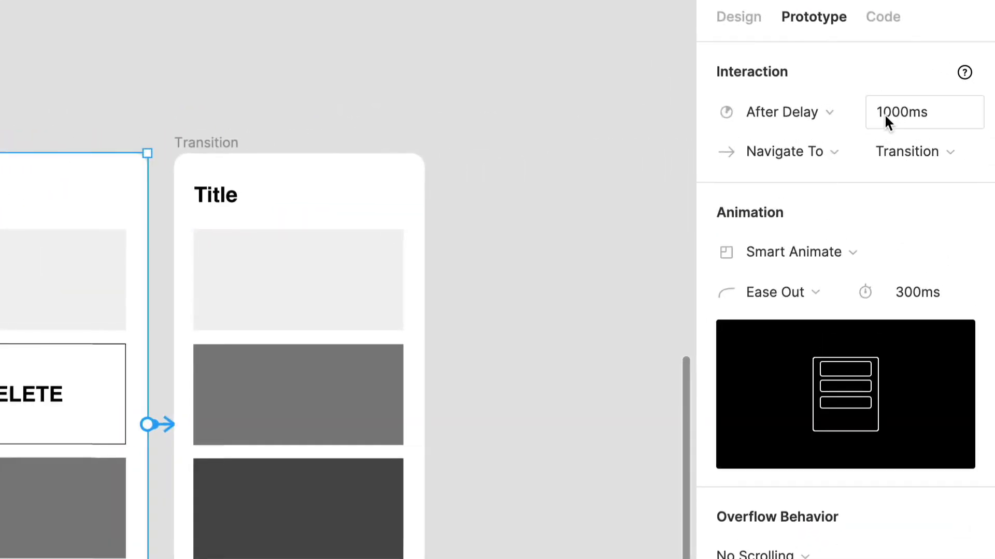
left_click(906, 120)
type("5")
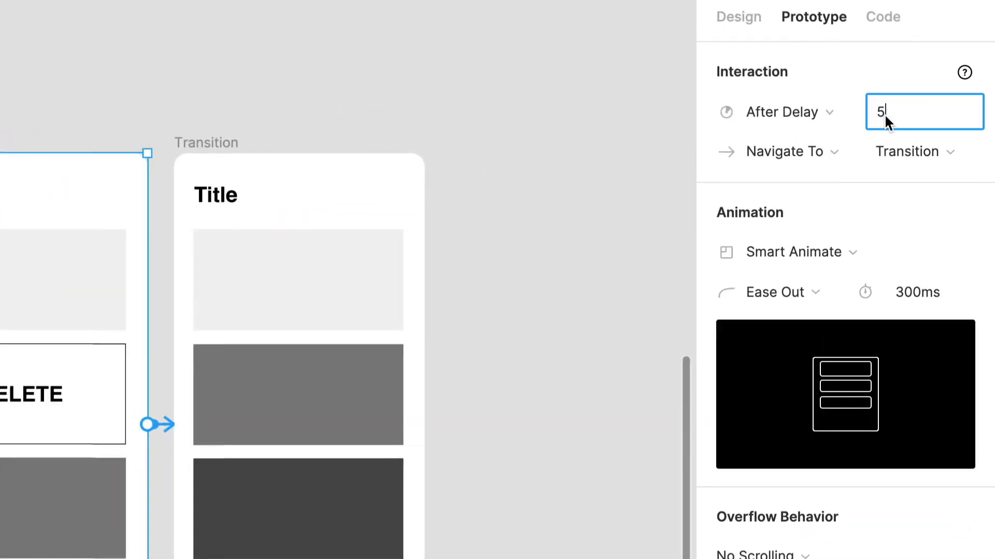
type("00")
key("Return")
left_click(685, 492)
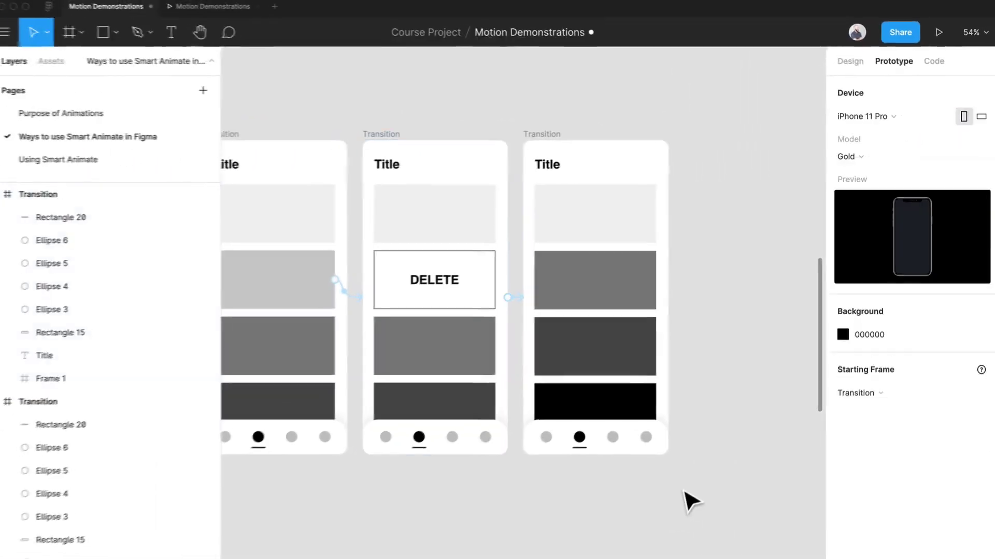
Switch to the prototype preview, swipe the second card left to test the delay, and return to the design file.
left_click(217, 7)
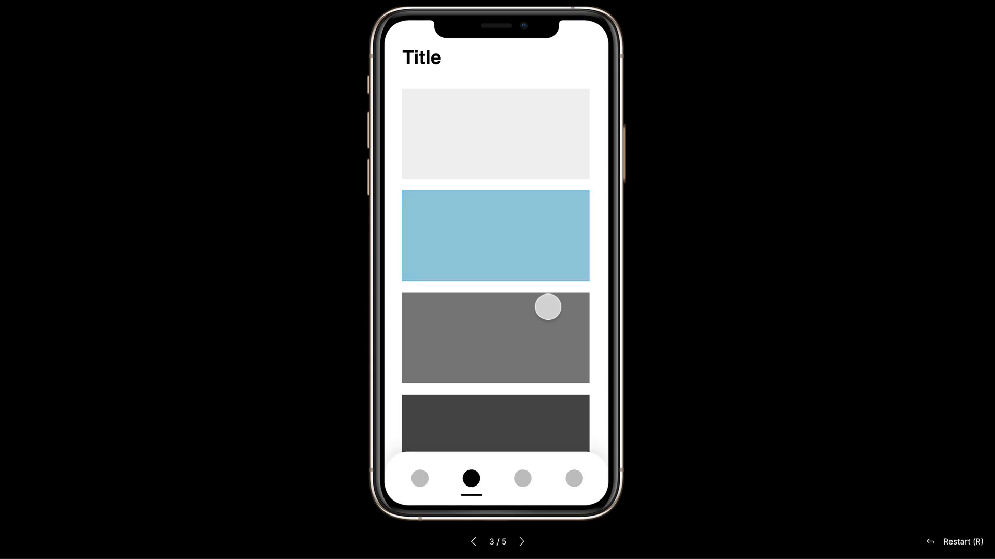
left_click_drag(344, 250, 84, 251)
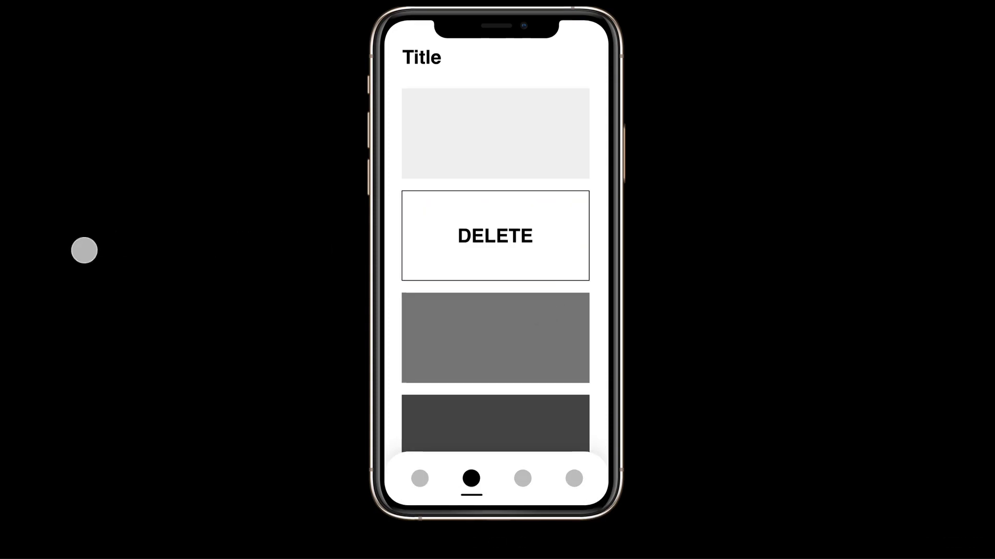
left_click(94, 8)
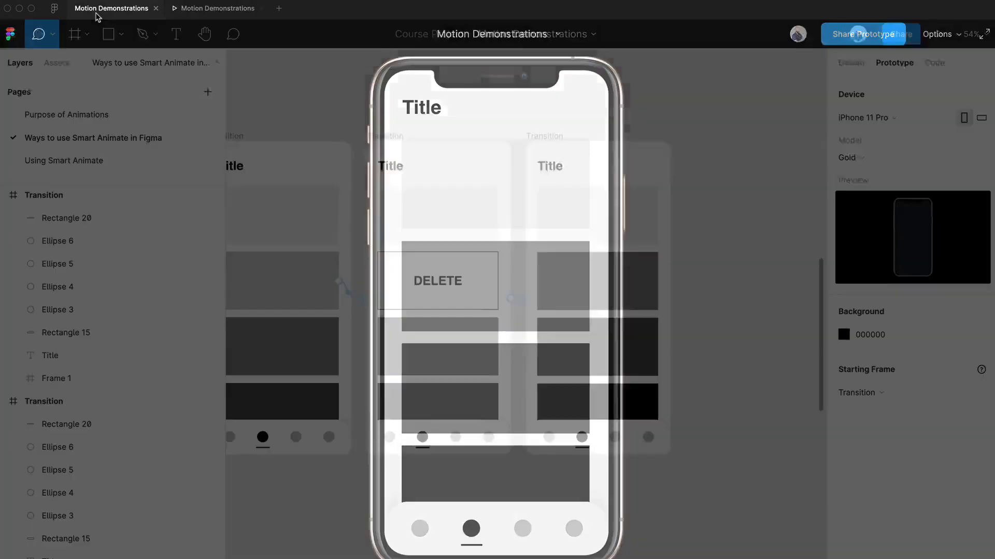
Set the After Delay time of the DELETE frame's connection to 200 ms.
left_click(435, 291)
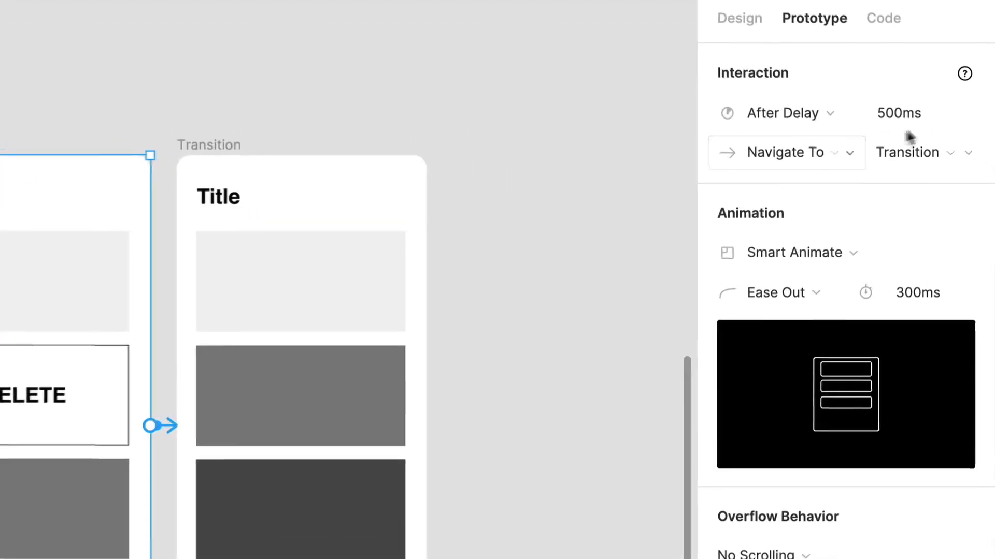
left_click(950, 121)
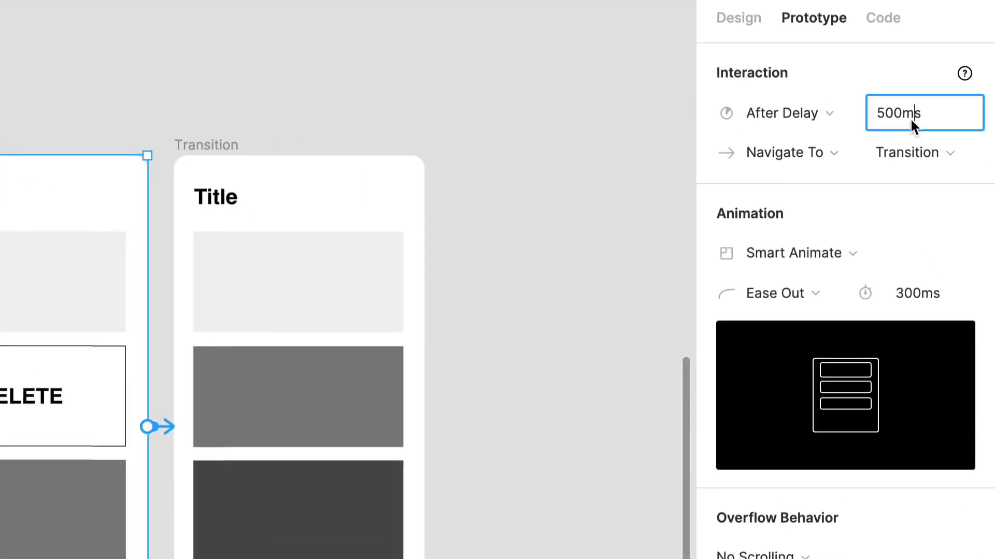
type("200ms")
left_click(595, 477)
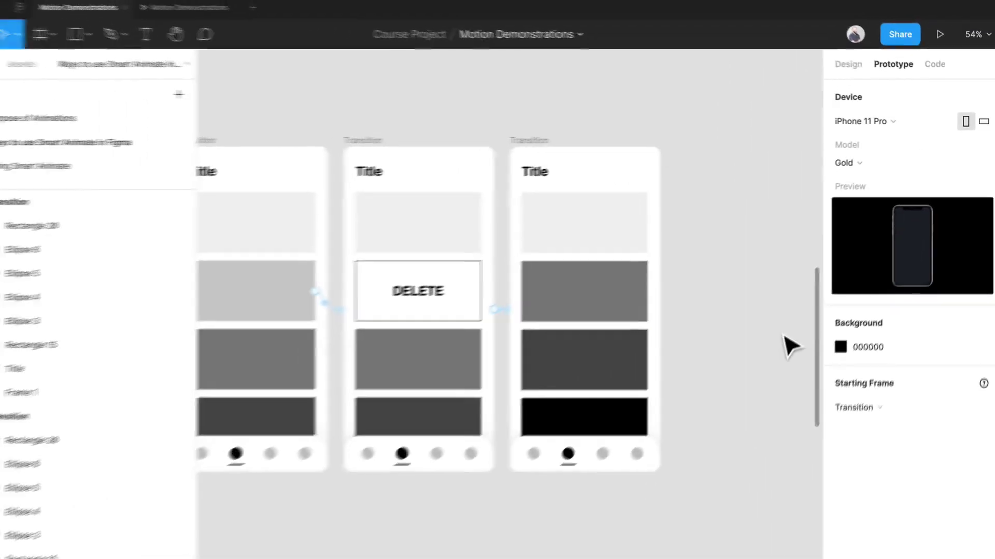
Preview the prototype twice from its start, opening the list with the second dot and swiping the second card left.
left_click(940, 34)
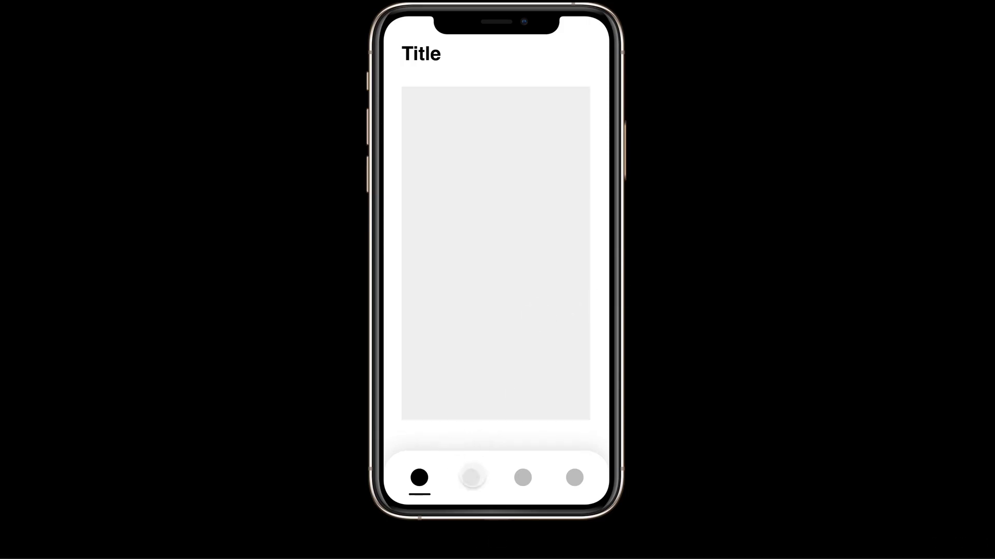
left_click(471, 476)
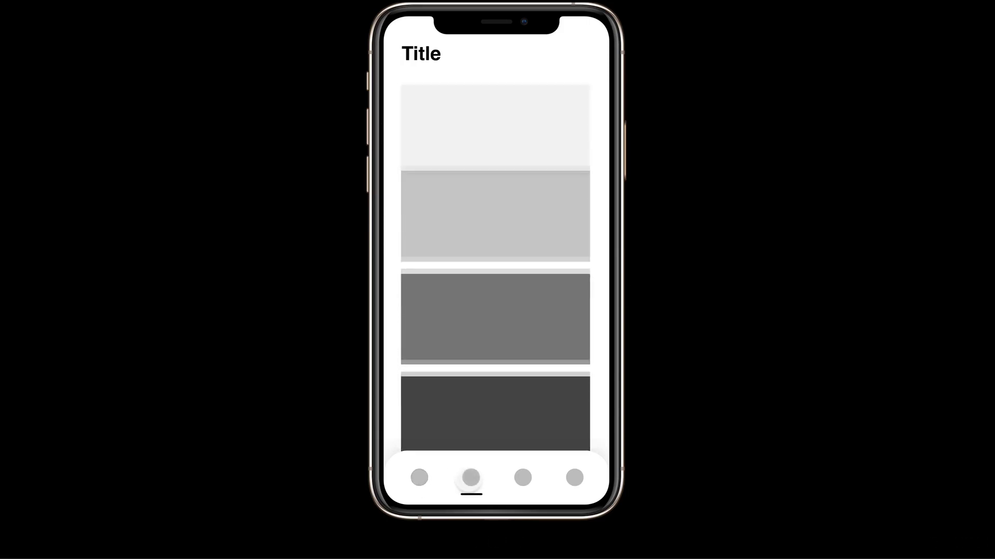
left_click_drag(557, 254, 104, 247)
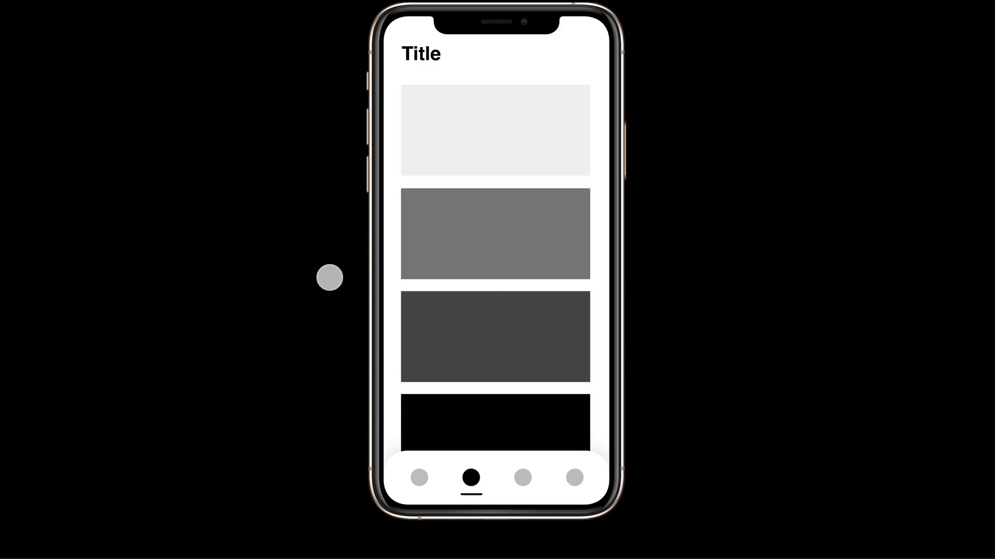
key("super+r")
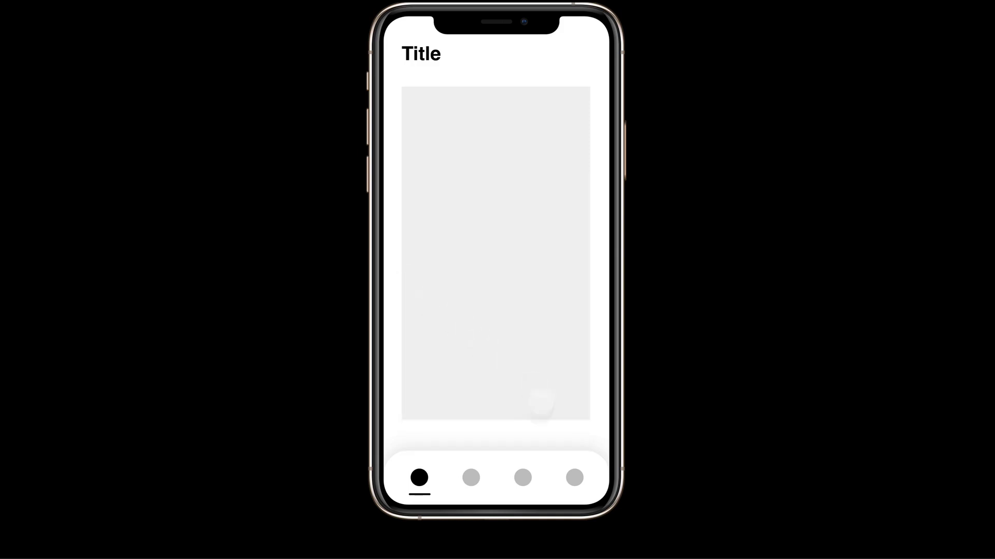
left_click(473, 476)
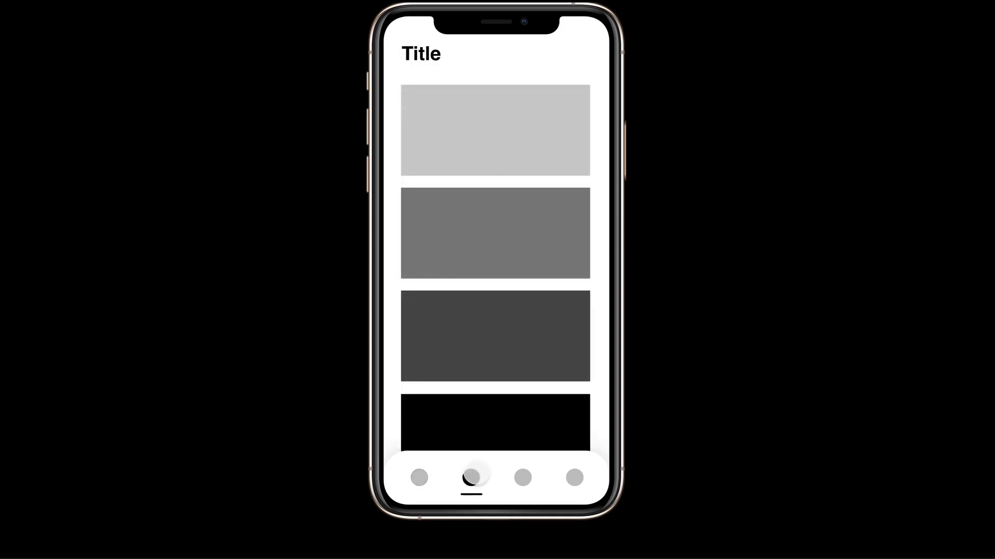
left_click_drag(544, 251, 160, 255)
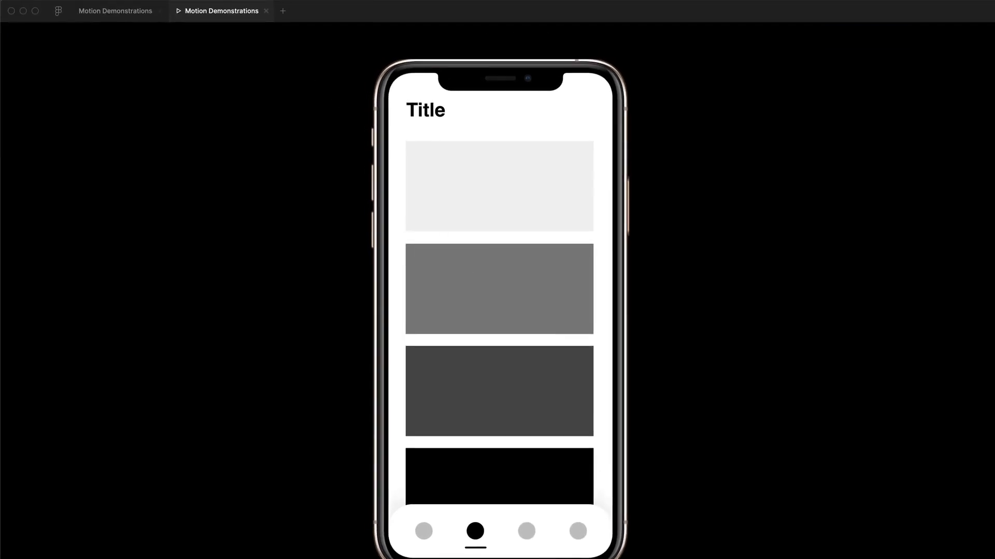
Return to the design file and review the connections linking the lower row's five frames.
left_click(114, 15)
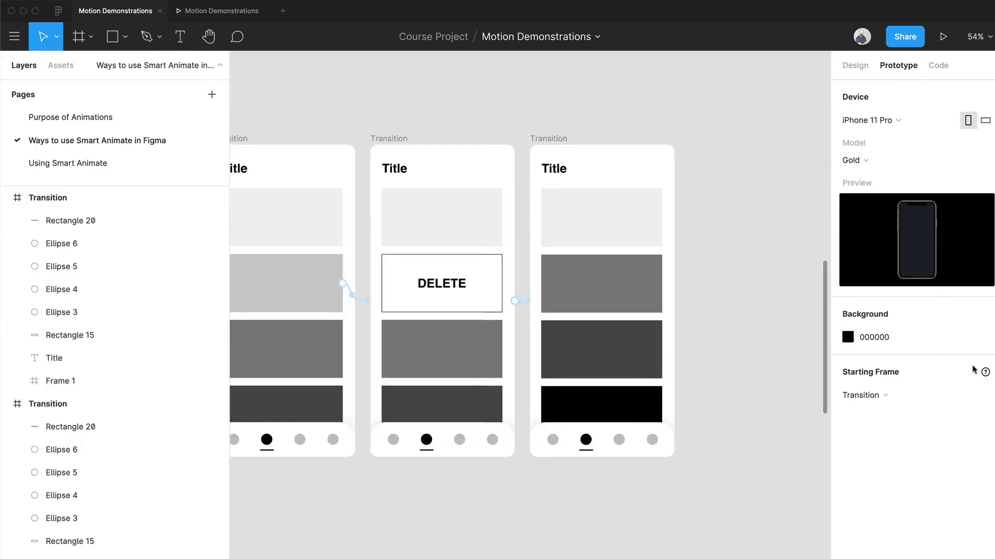
left_click_drag(466, 551, 637, 533)
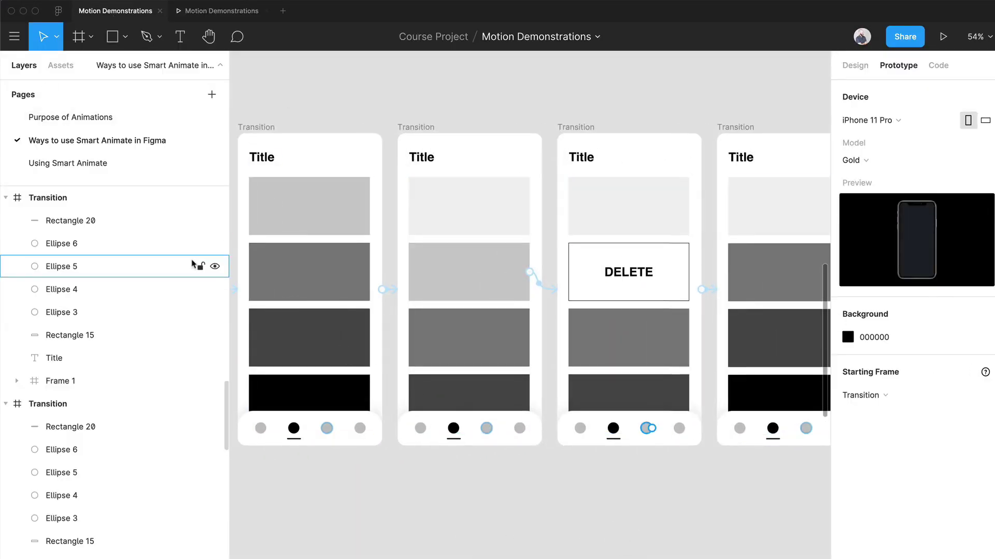
scroll(577, 405, "down", 6)
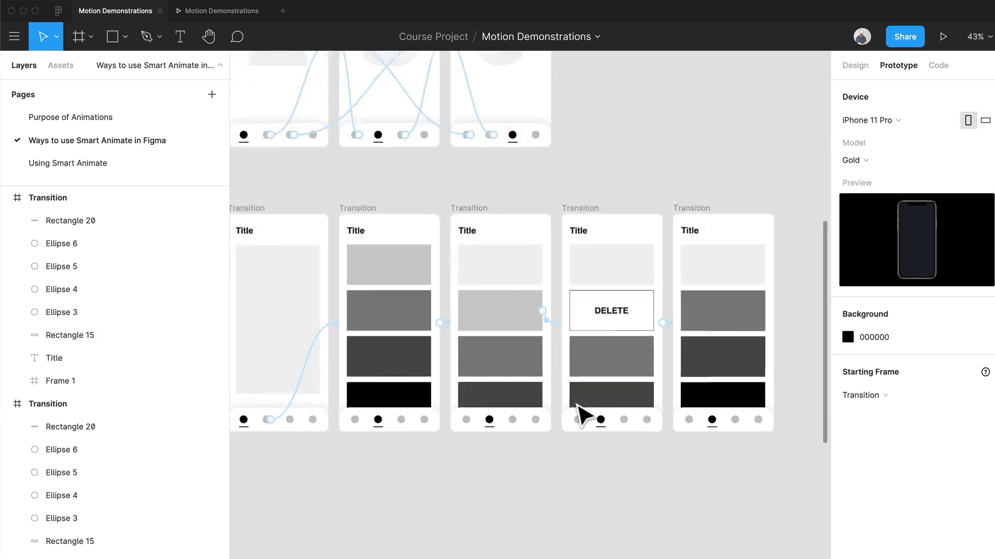
scroll(583, 412, "up", 1)
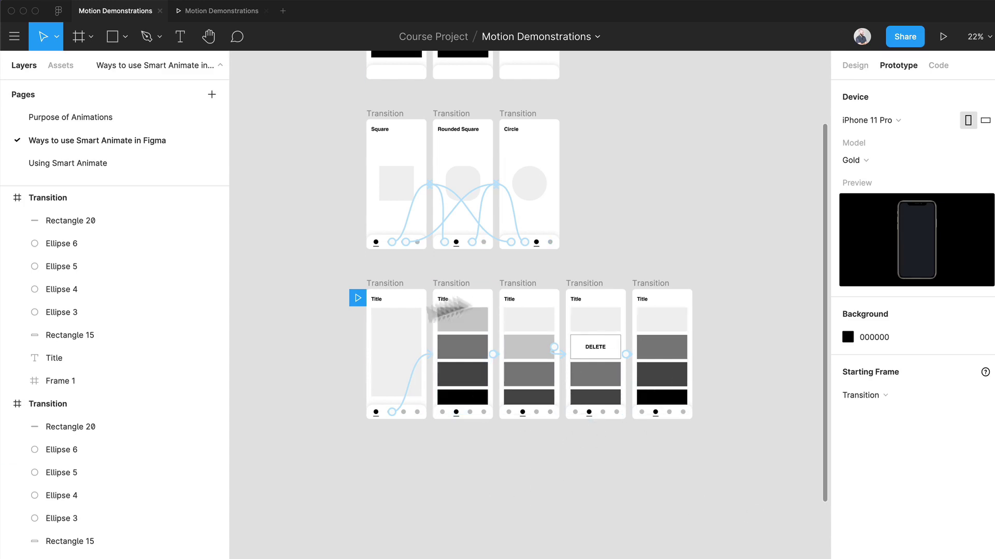
scroll(579, 386, "up", 5)
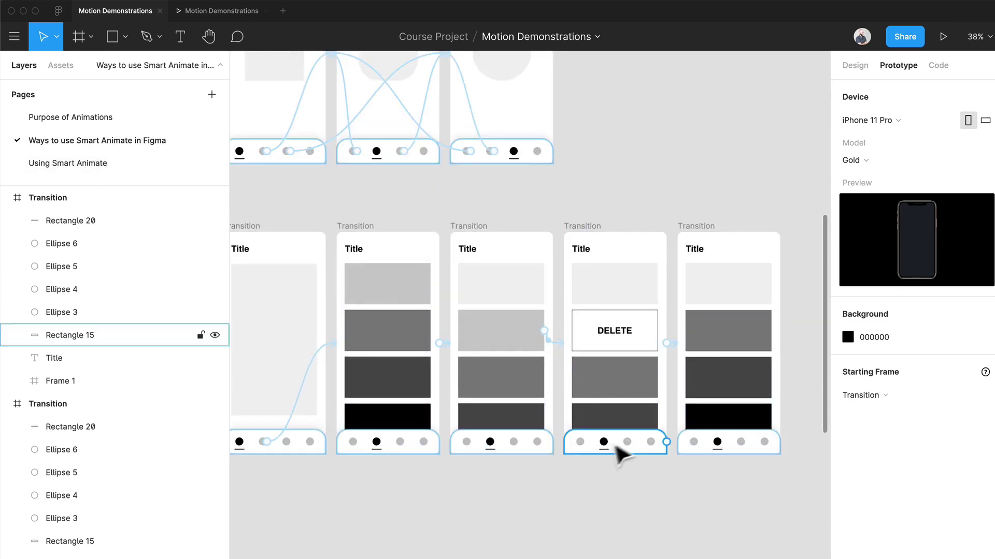
left_click_drag(455, 451, 491, 483)
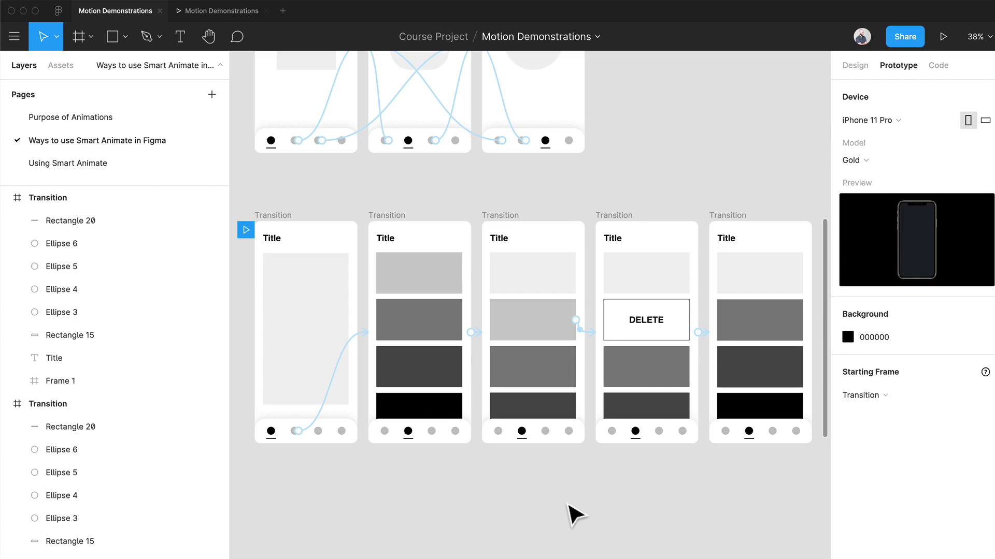
scroll(564, 507, "up", 1)
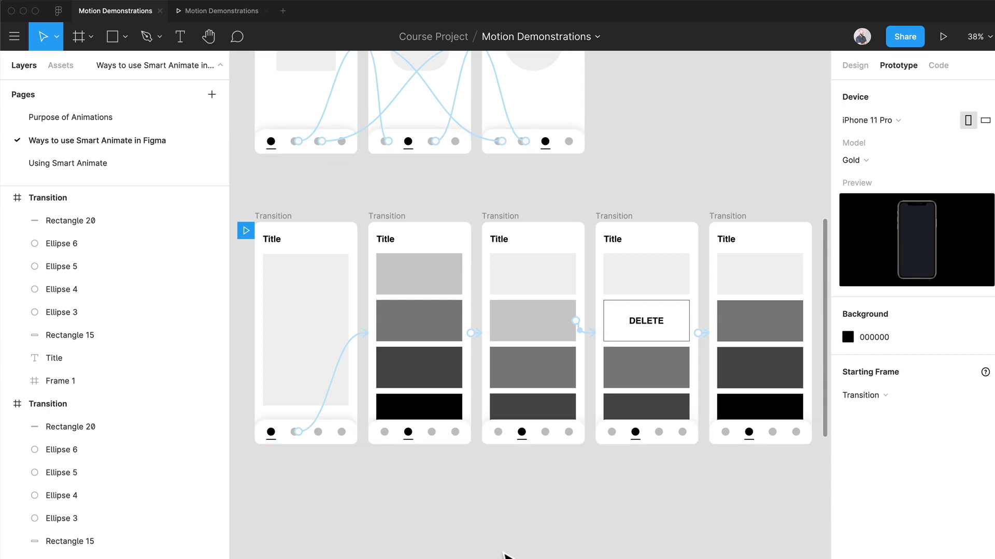
scroll(505, 534, "up", 1)
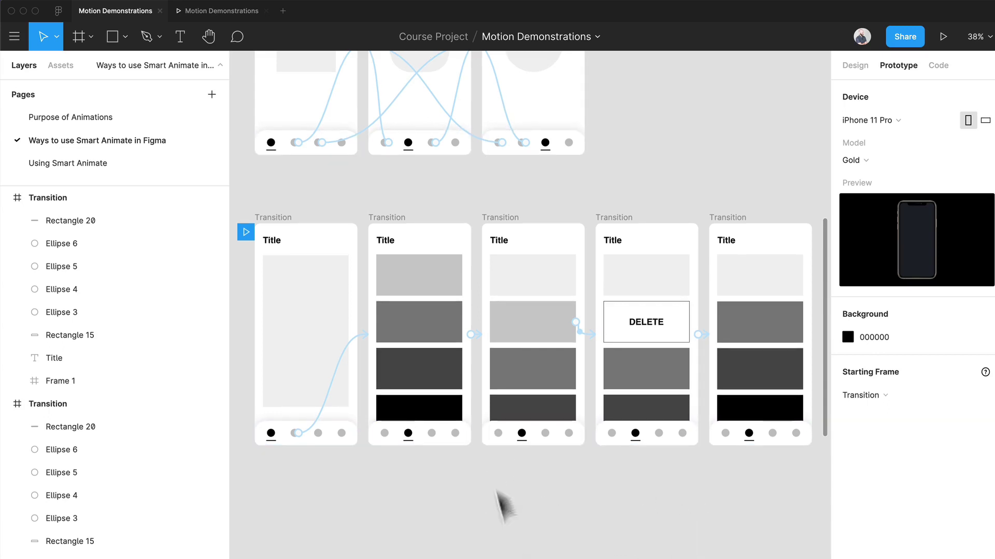
Open the Using Smart Animate page and show its Explore frames together with the Detail frames below them.
left_click(87, 158)
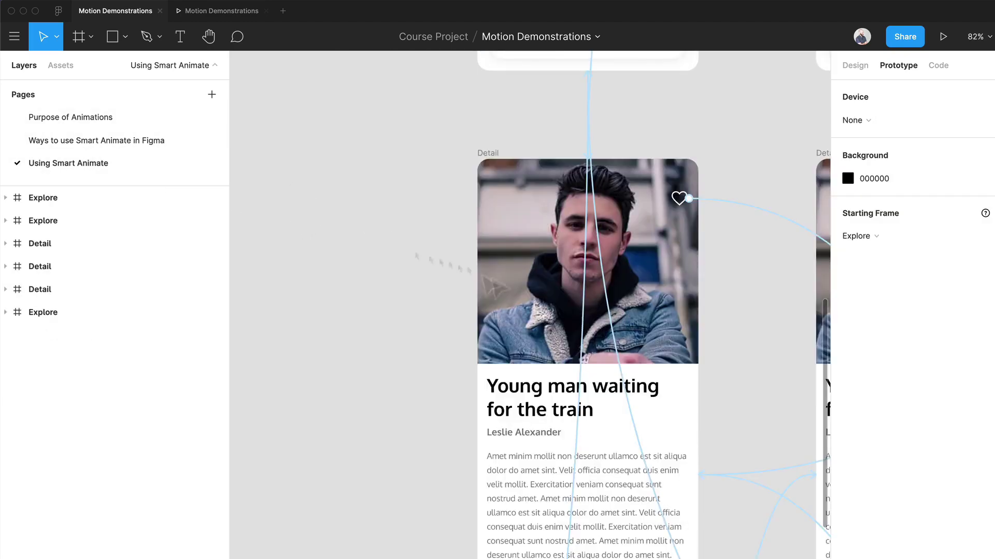
scroll(577, 348, "down", 5)
left_click_drag(536, 534, 524, 538)
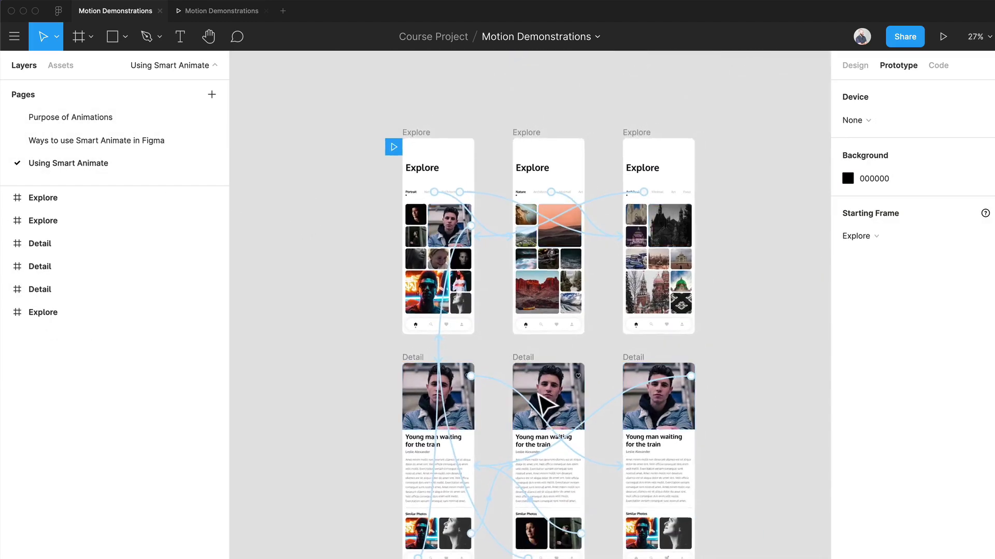
scroll(545, 405, "up", 2)
left_click_drag(627, 409, 560, 415)
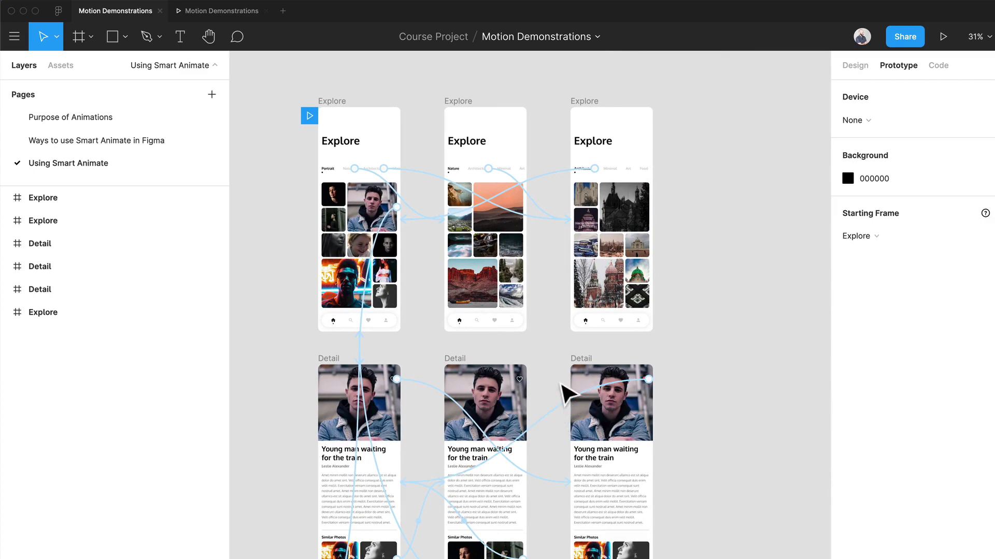
scroll(404, 384, "up", 1)
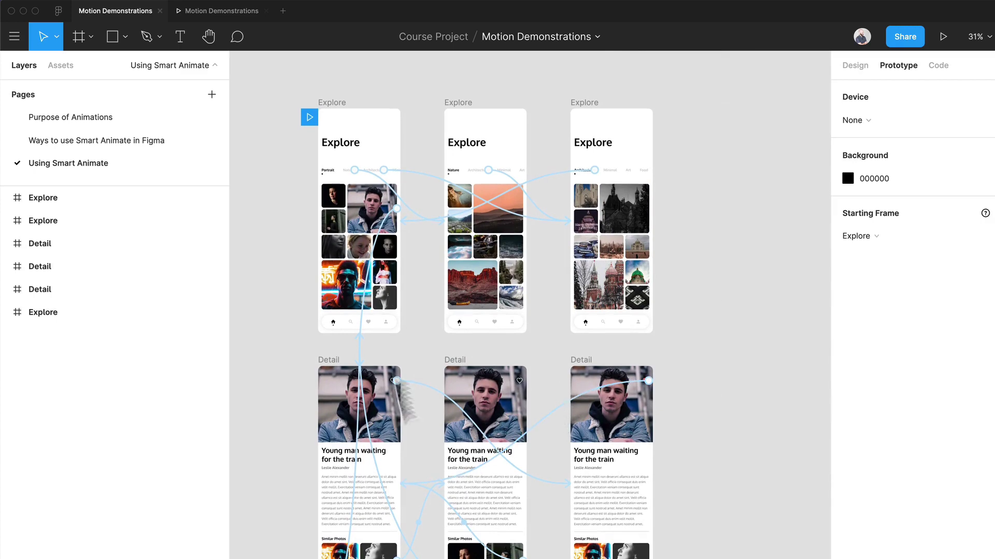